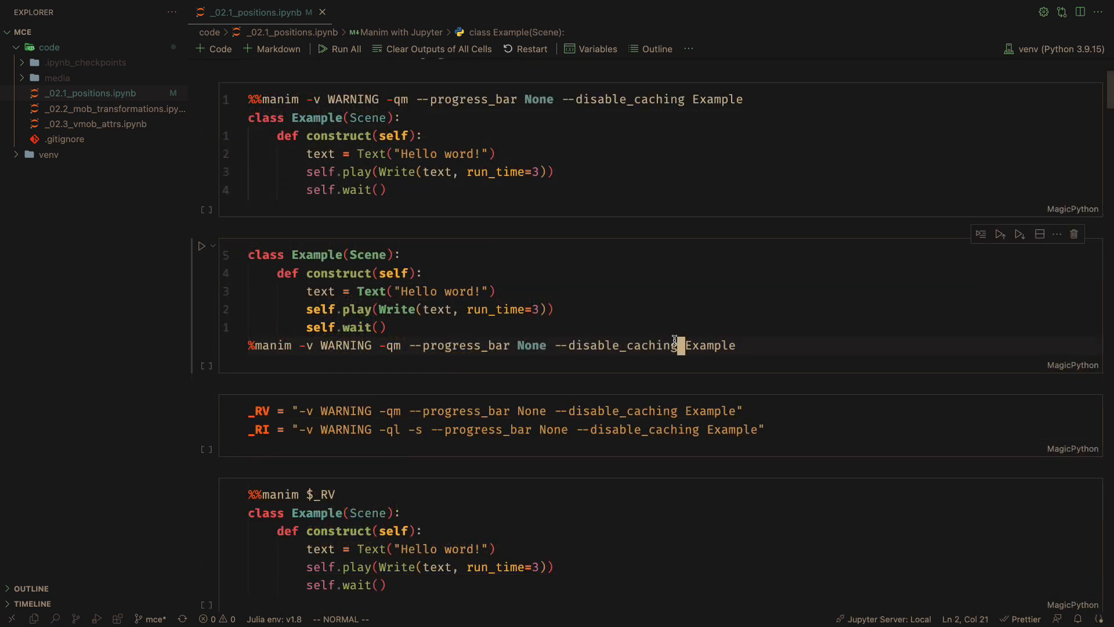
scroll(667, 460, down, 1)
scroll(667, 498, down, 3)
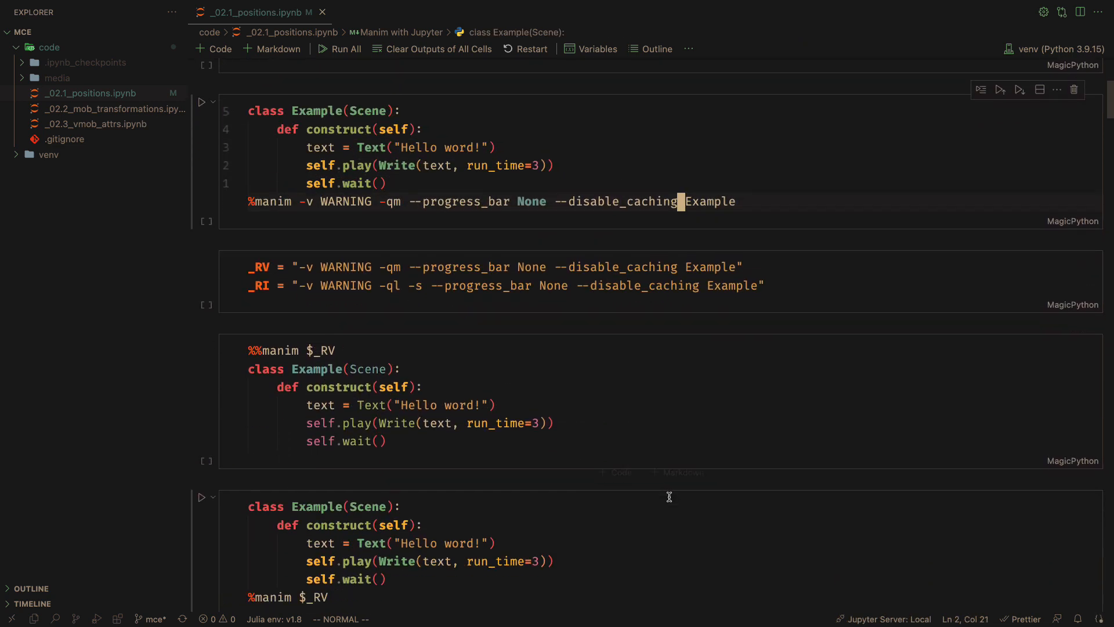
scroll(669, 497, down, 1)
scroll(668, 497, down, 2)
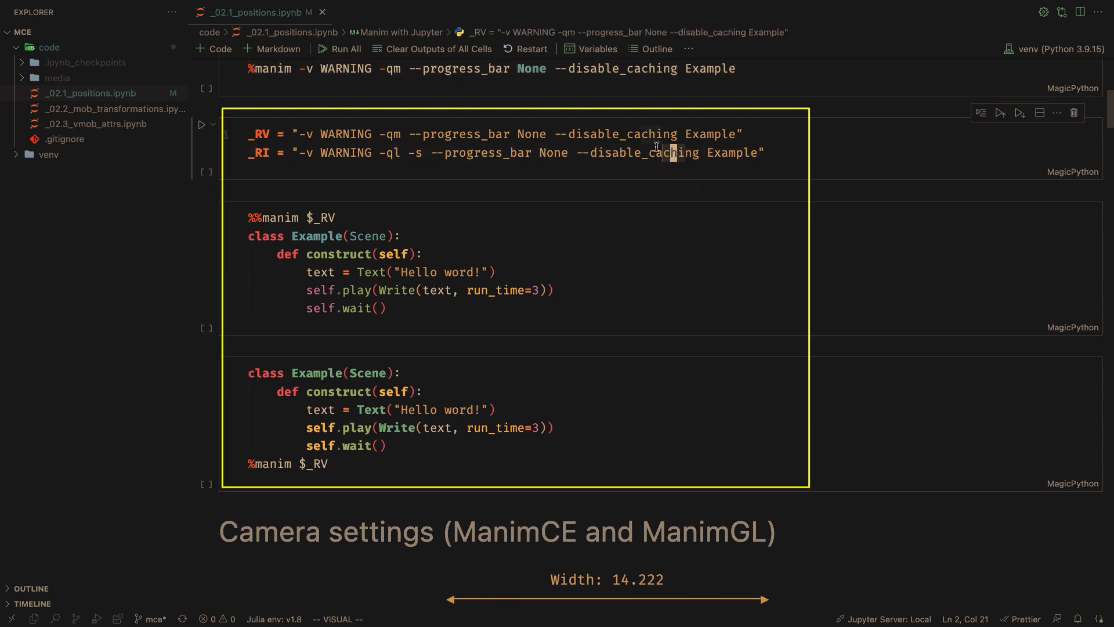
drag(667, 152, 622, 134)
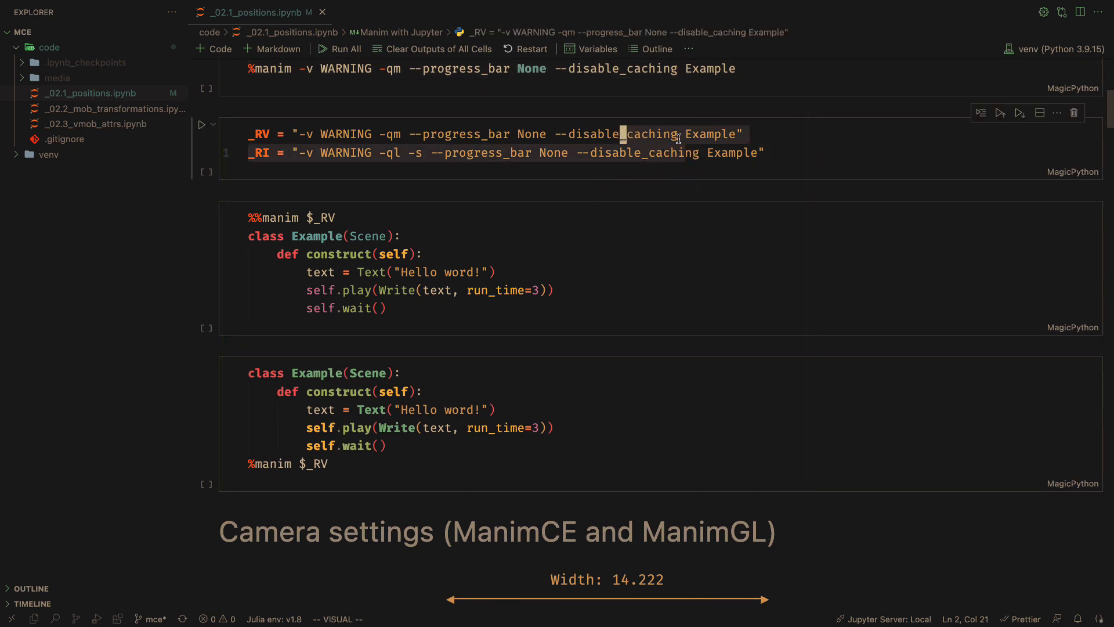
Run the cell defining the _RV and _RI render options and focus the Hello word Example cell
key(shift+Return)
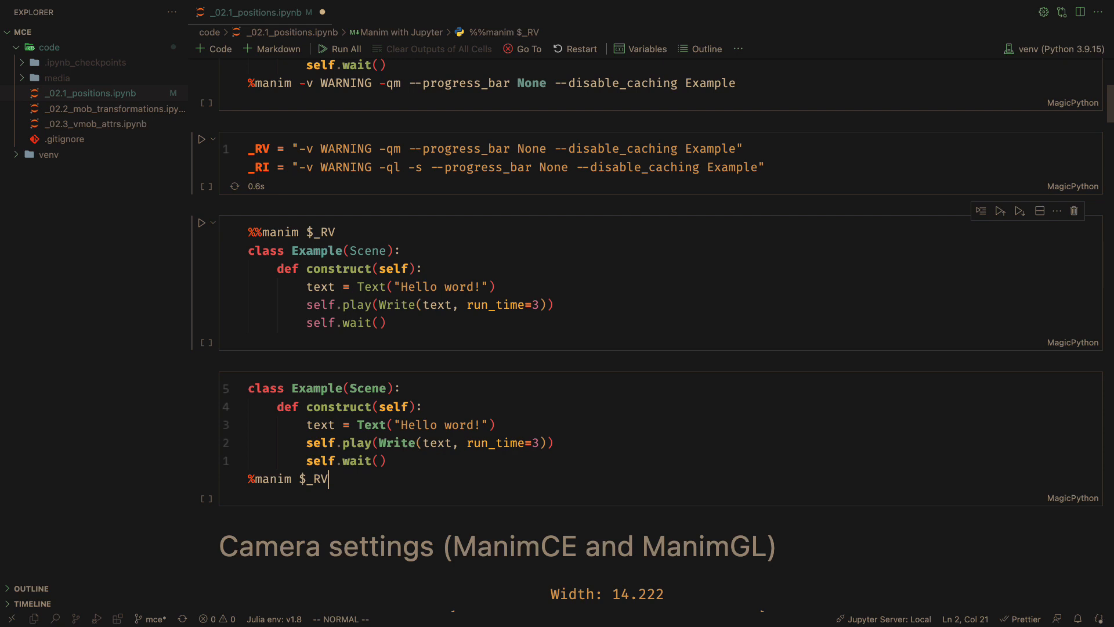
click(352, 475)
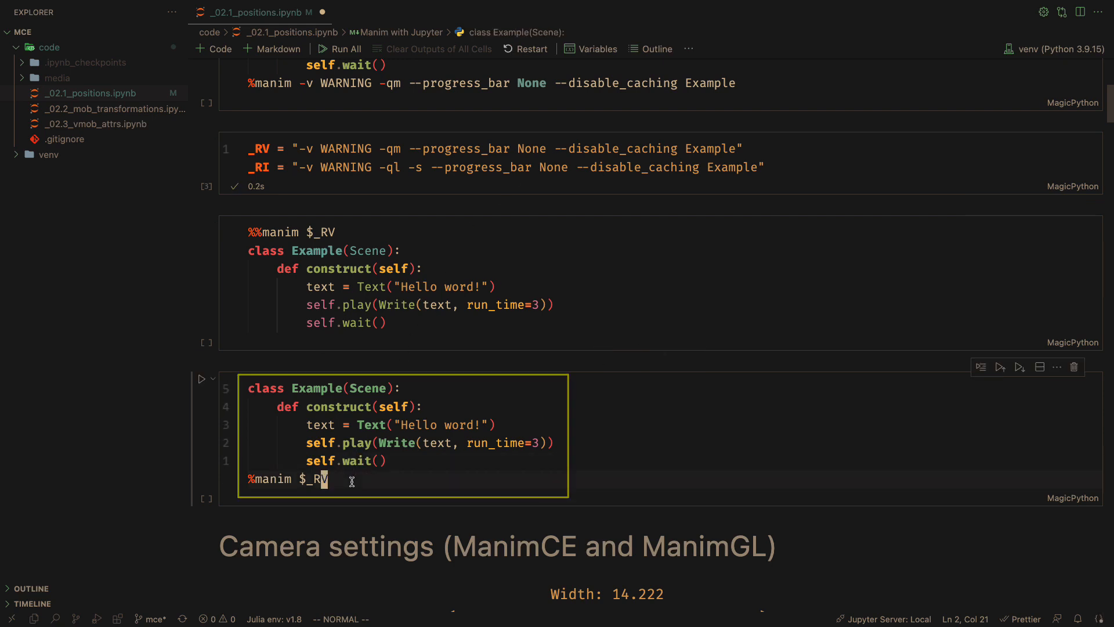
Render the Hello word Example with $_RV, play the video, and circle the axes origin
key(shift+Return)
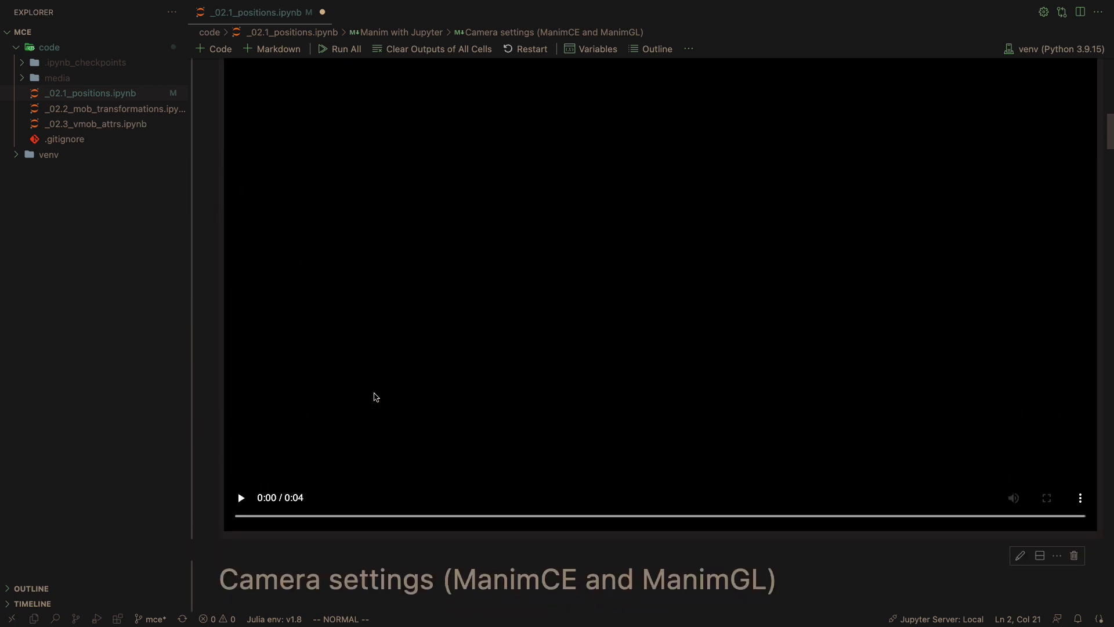
click(242, 574)
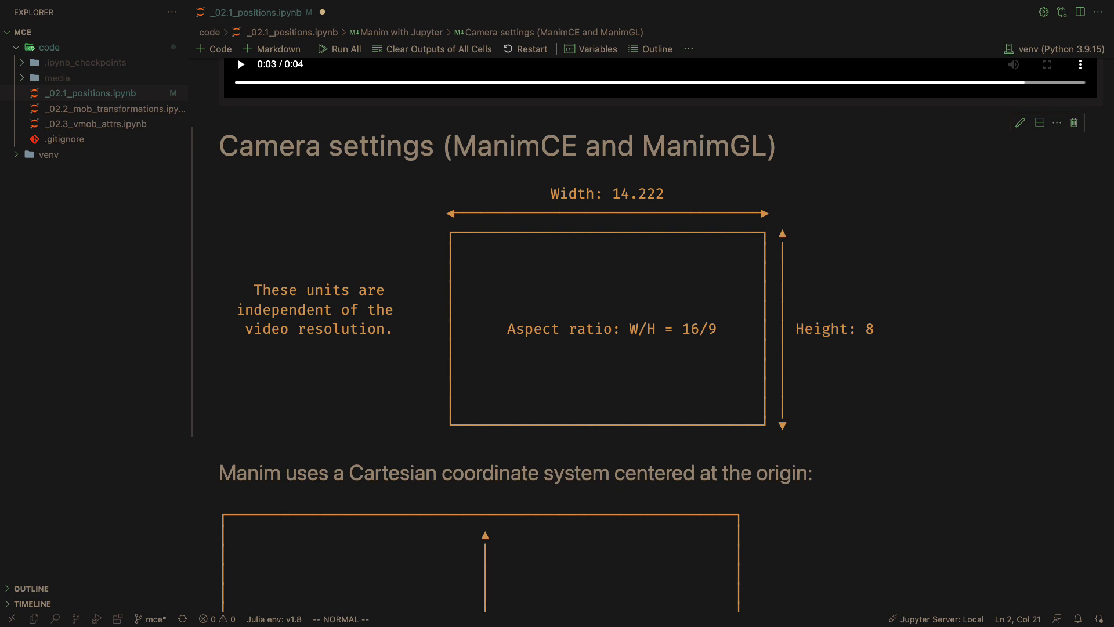
scroll(458, 602, down, 2)
scroll(458, 601, down, 5)
scroll(458, 607, down, 3)
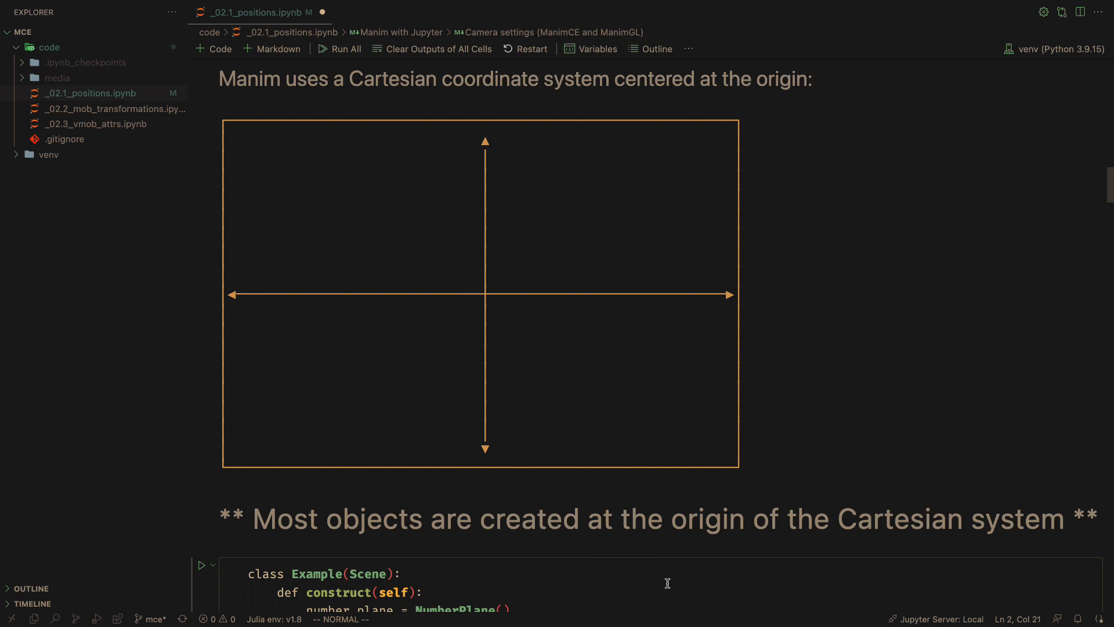
mouse_move(481, 266)
mouse_down()
mouse_move(501, 323)
mouse_move(455, 270)
mouse_up()
scroll(970, 548, down, 1)
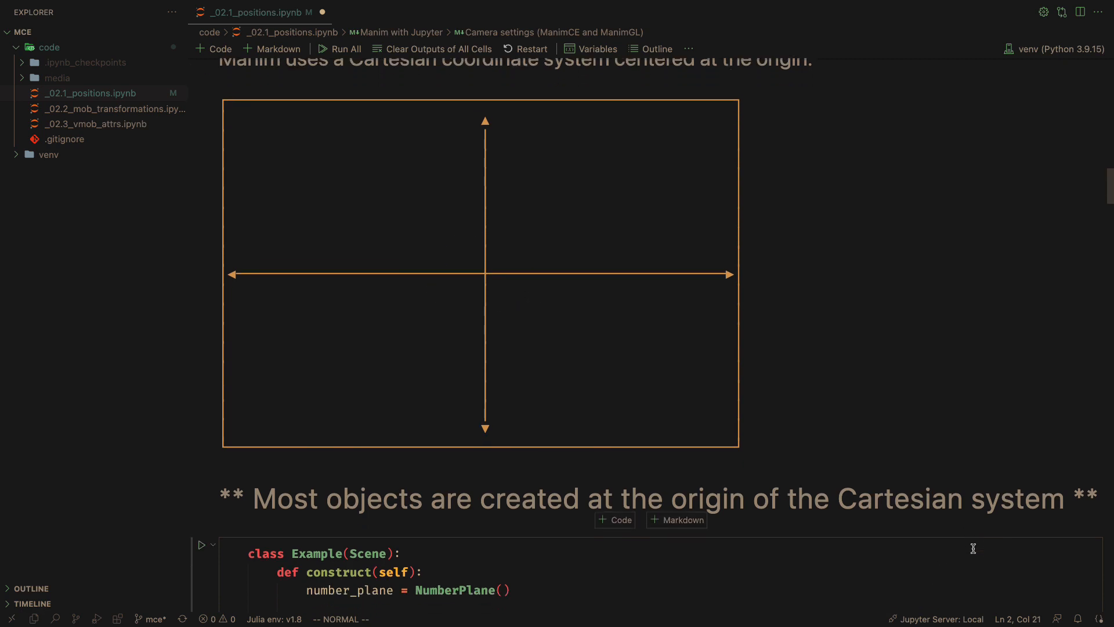
scroll(973, 548, down, 2)
scroll(973, 548, down, 2)
scroll(973, 487, down, 1)
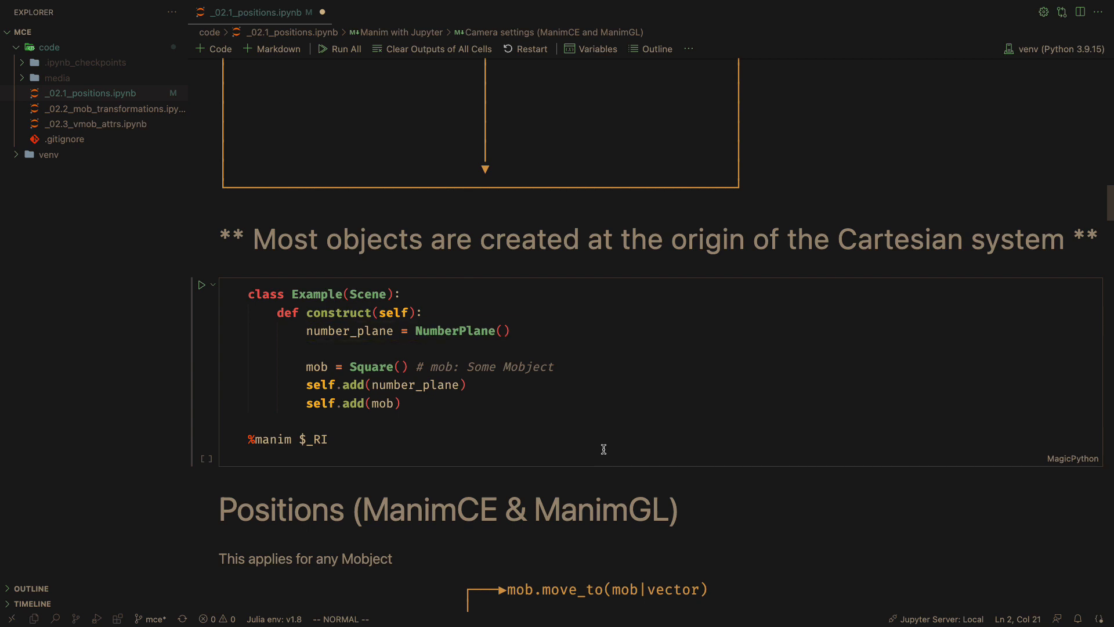
Render the square centred on the NumberPlane
click(604, 448)
key(shift+Return)
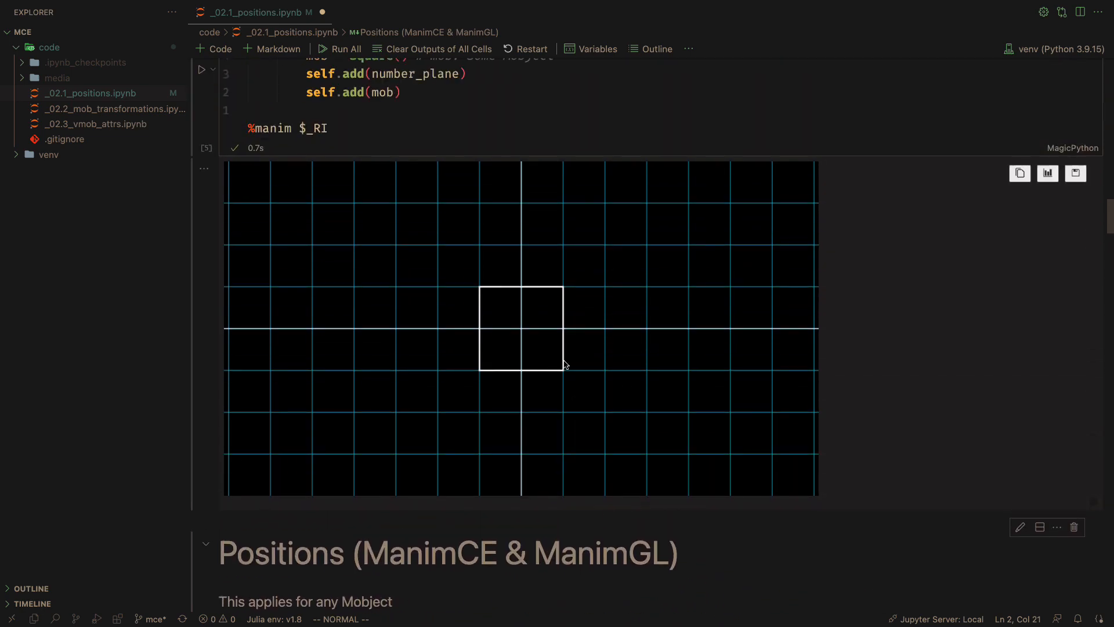
scroll(537, 323, down, 2)
scroll(537, 323, down, 3)
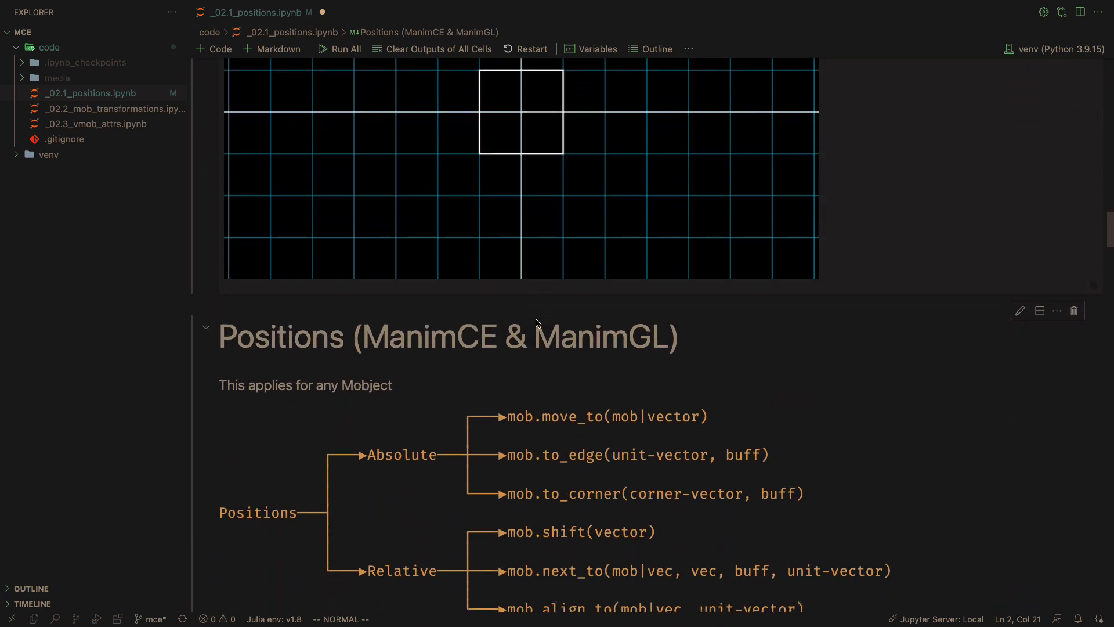
scroll(537, 322, down, 3)
scroll(536, 324, down, 1)
scroll(537, 323, down, 1)
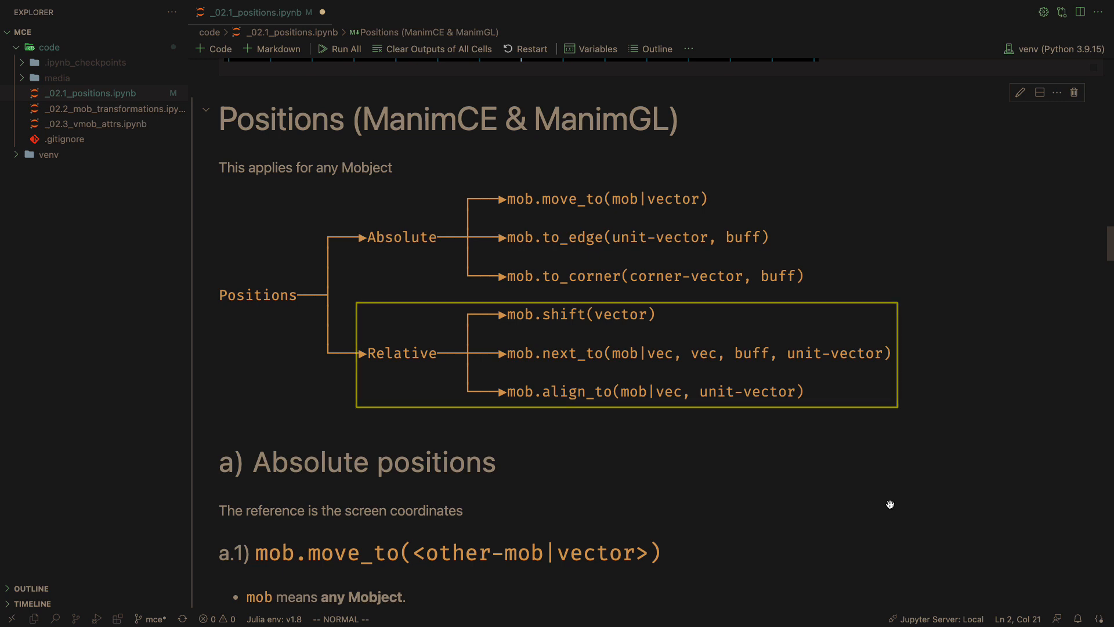
scroll(879, 501, down, 2)
scroll(879, 500, down, 2)
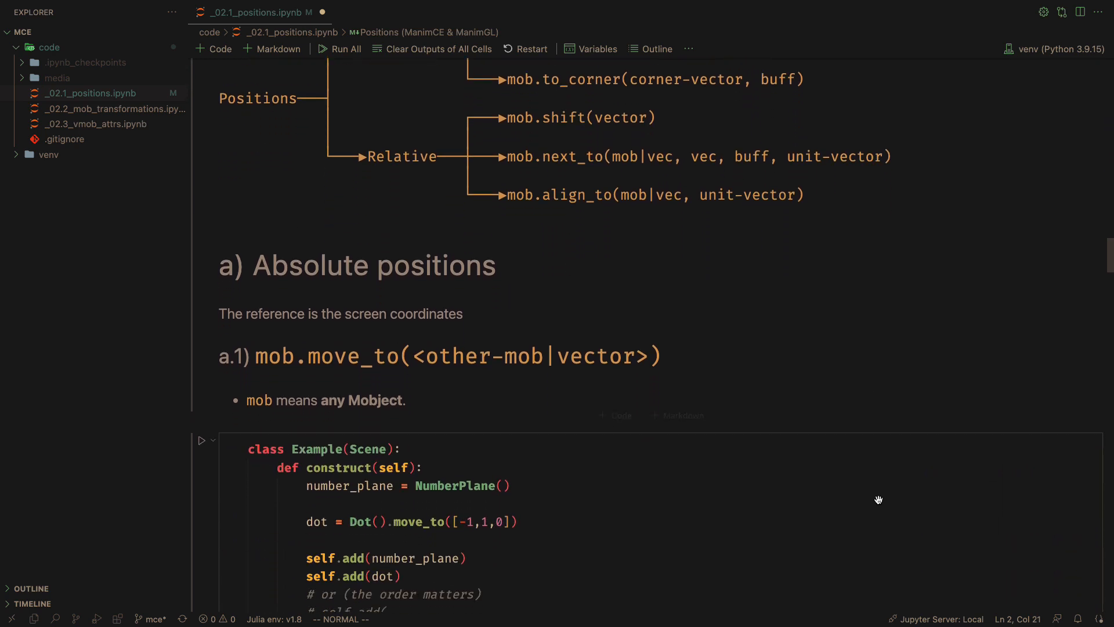
scroll(878, 500, down, 2)
scroll(879, 500, down, 1)
scroll(878, 500, up, 1)
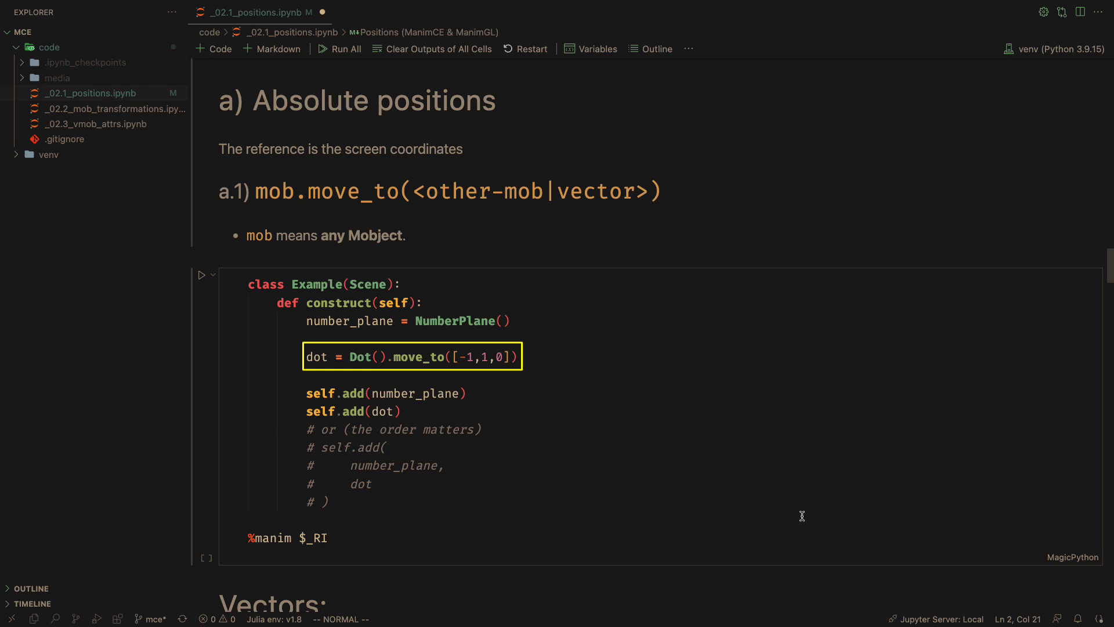
Render the move_to example placing the dot at [-1,1,0]
click(758, 535)
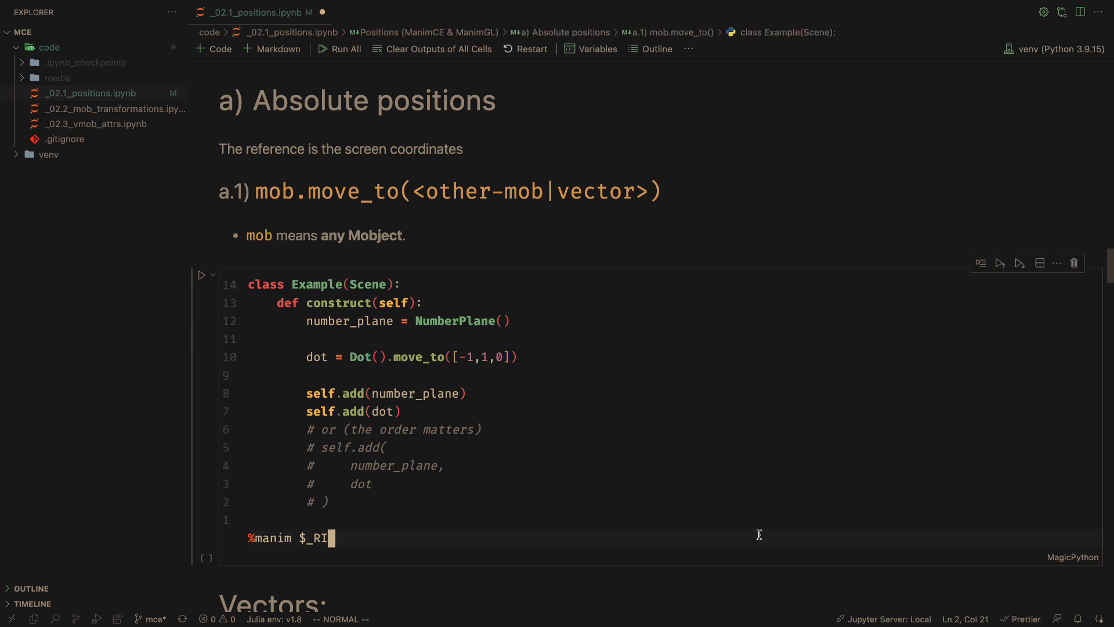
key(shift+Return)
scroll(732, 471, up, 2)
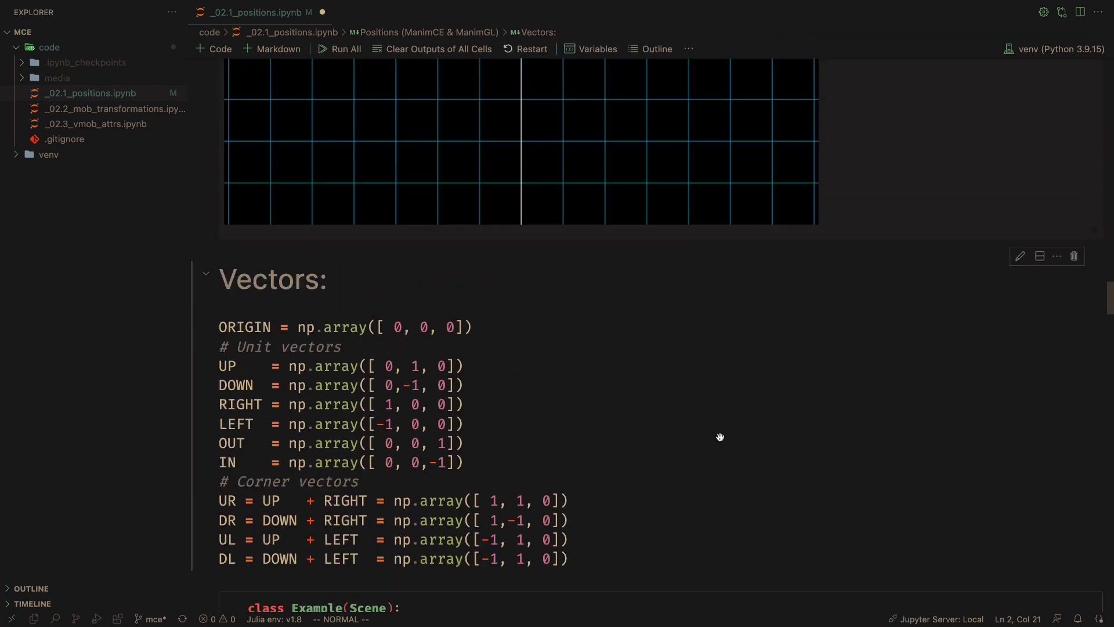
scroll(721, 439, up, 3)
scroll(720, 436, up, 3)
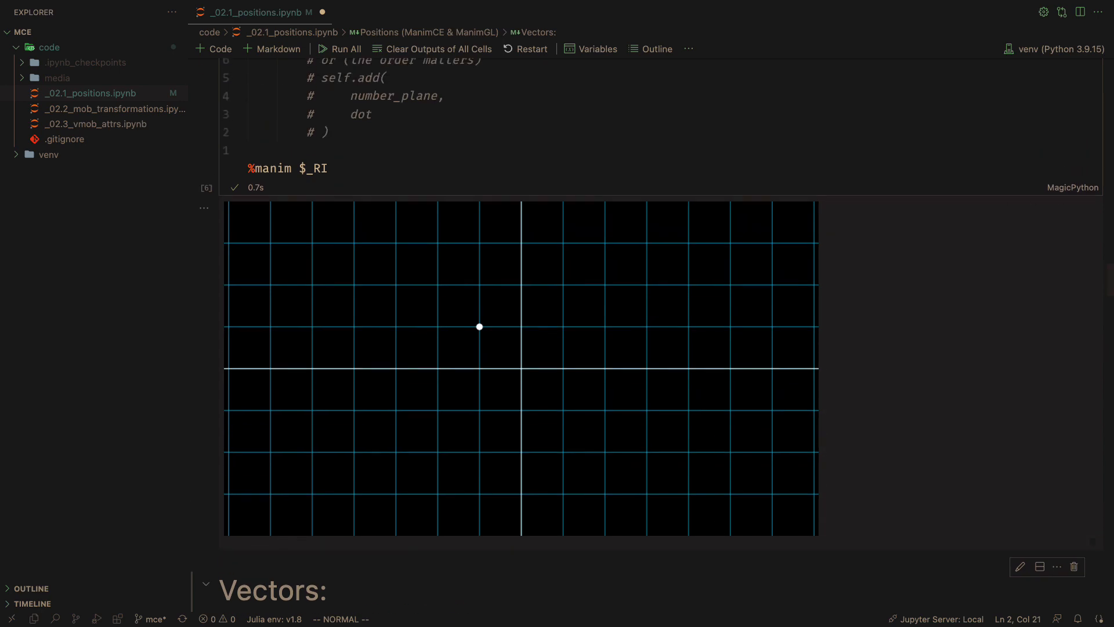
In Neovide, set RENDER_SCENE in .env to _02 and save
key(ctrl+Right)
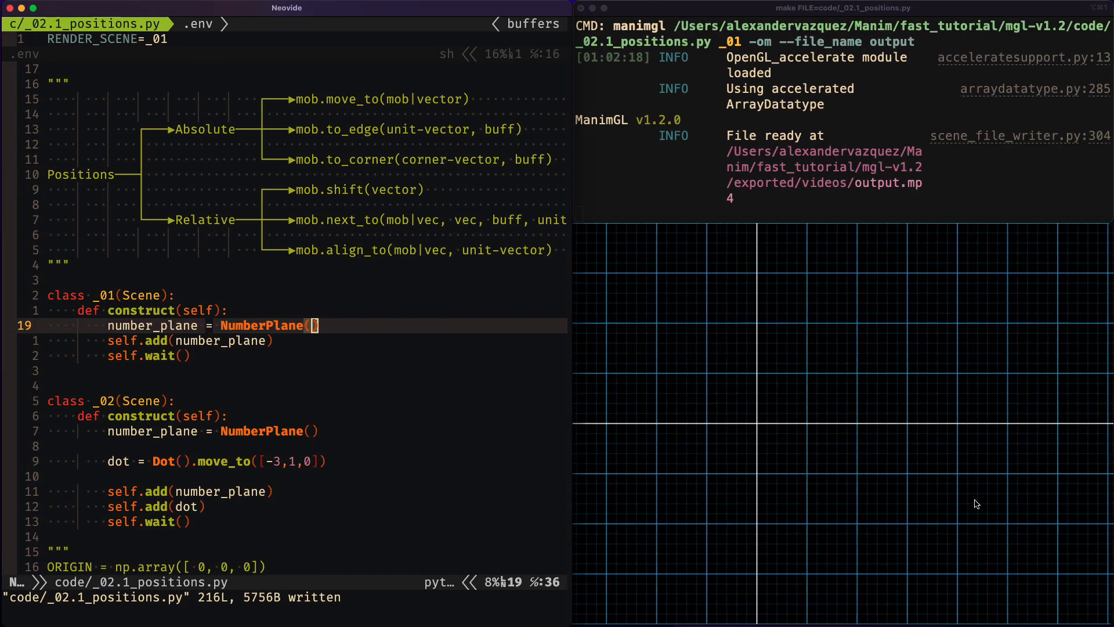
click(263, 45)
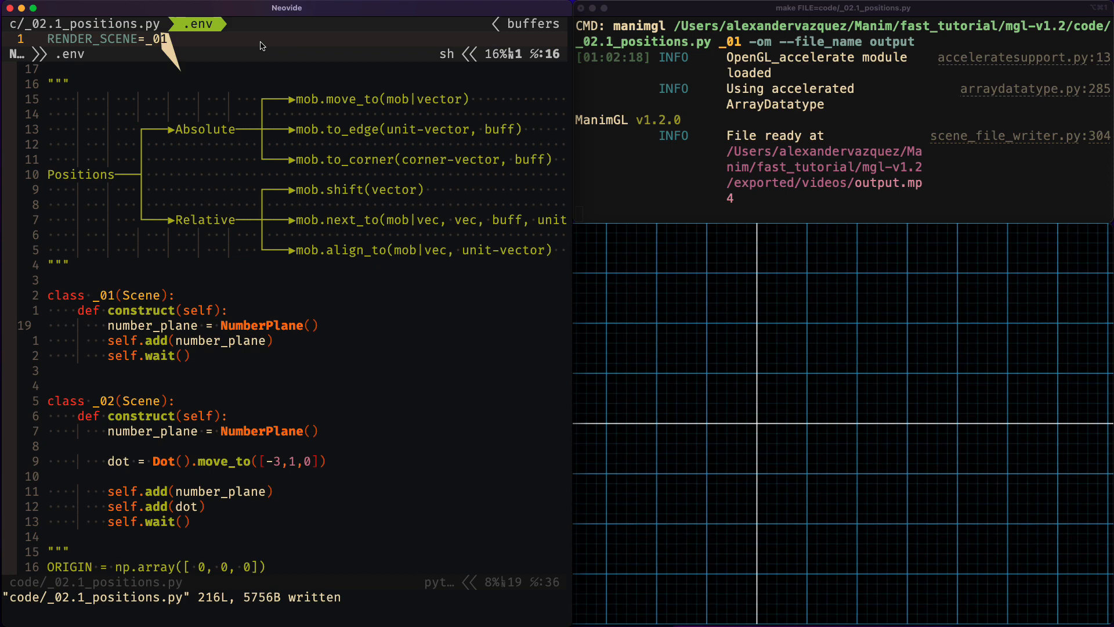
text(s2)
key(Escape)
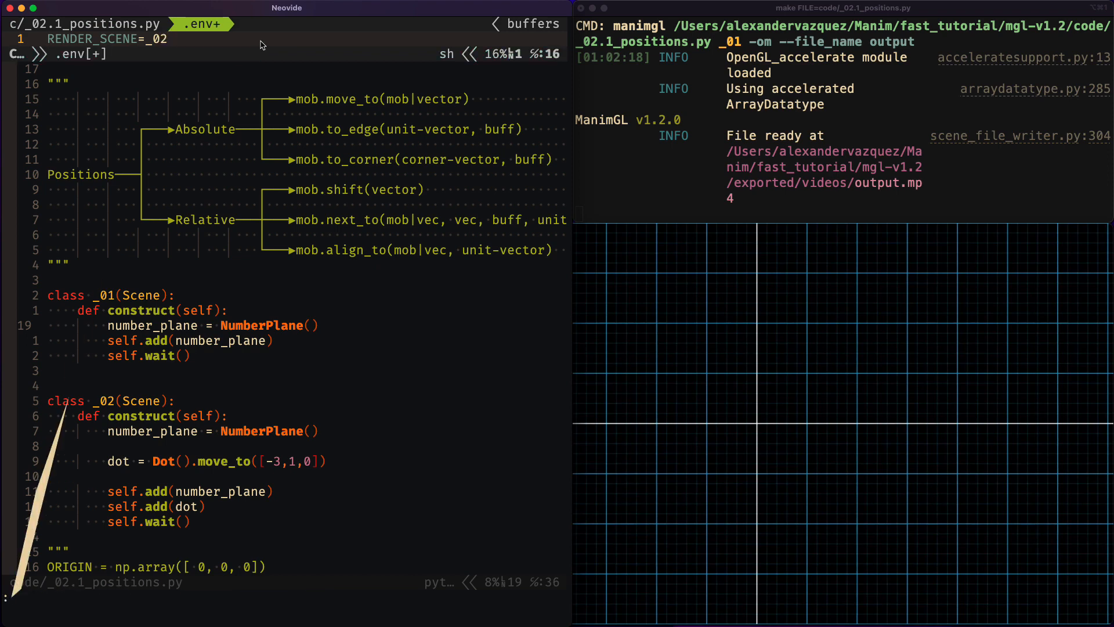
text(:w)
key(Return)
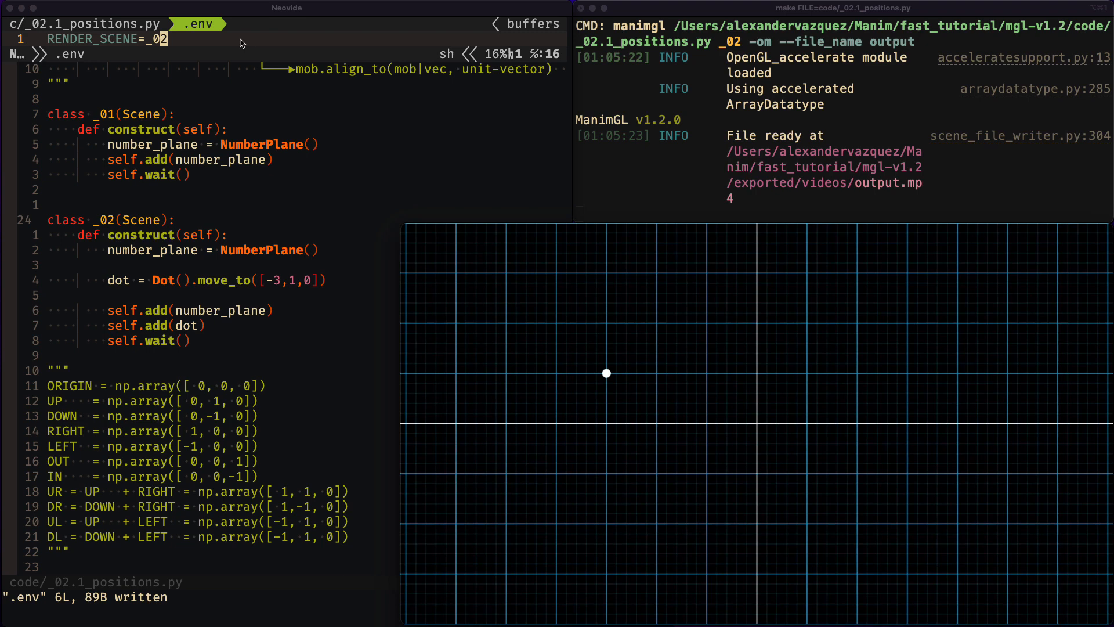
mouse_move(584, 353)
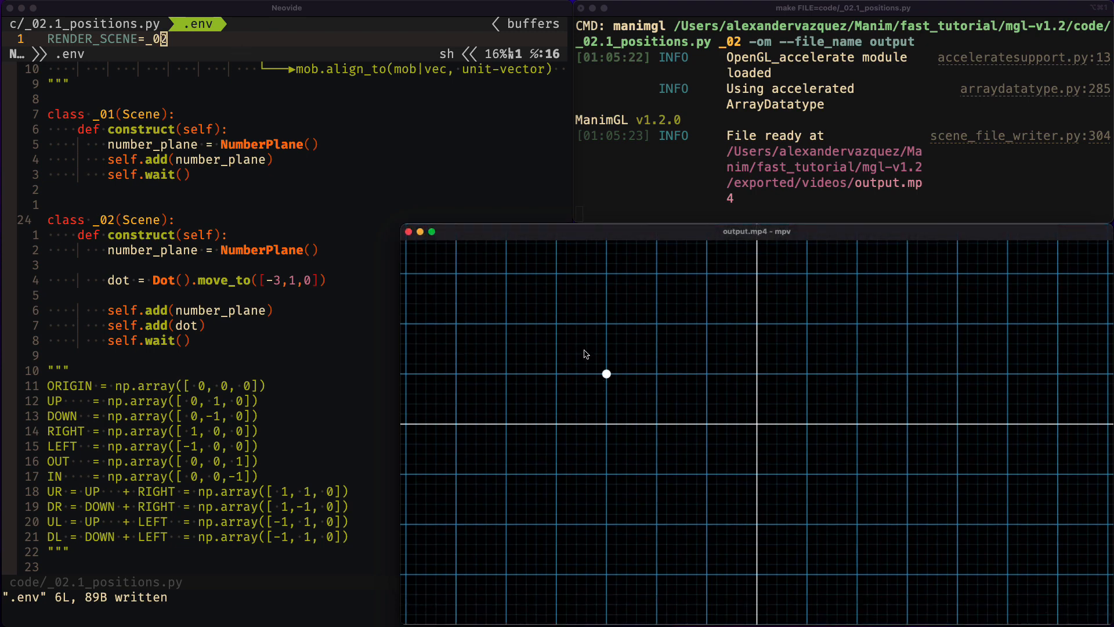
Change the _02 dot's x-coordinate from -3 to -1 and save to re-render
click(281, 288)
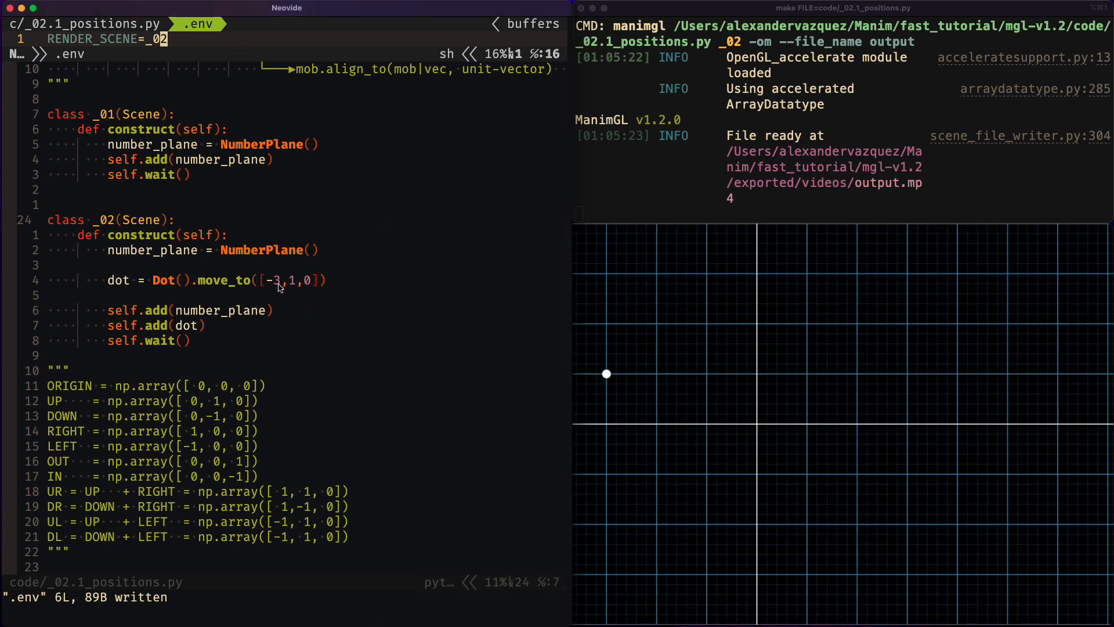
click(279, 286)
text(r1)
text(:w)
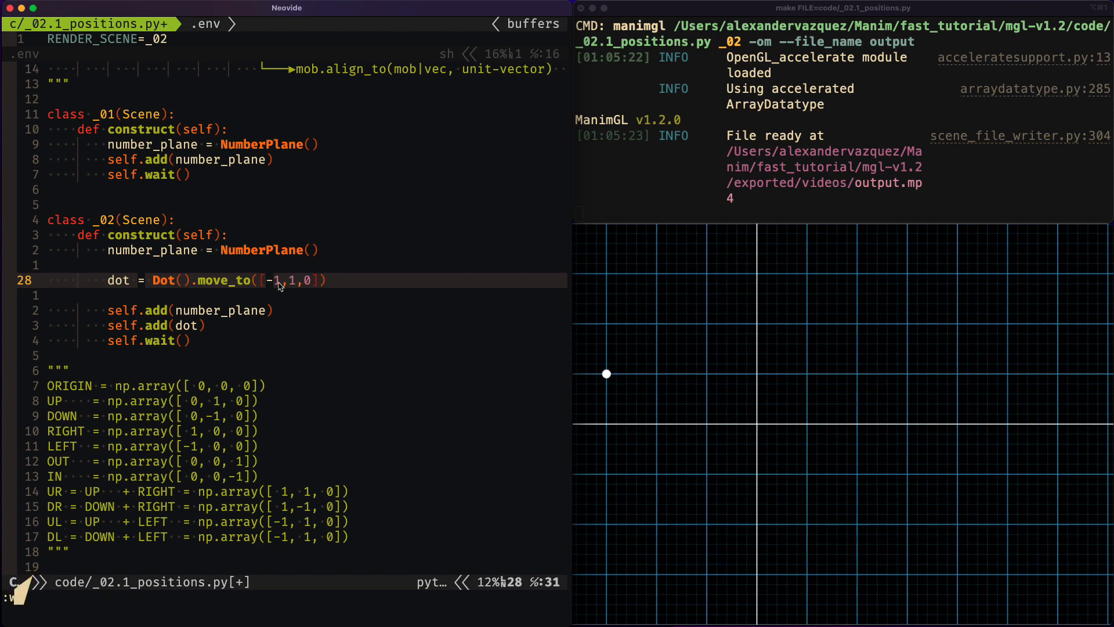
key(Return)
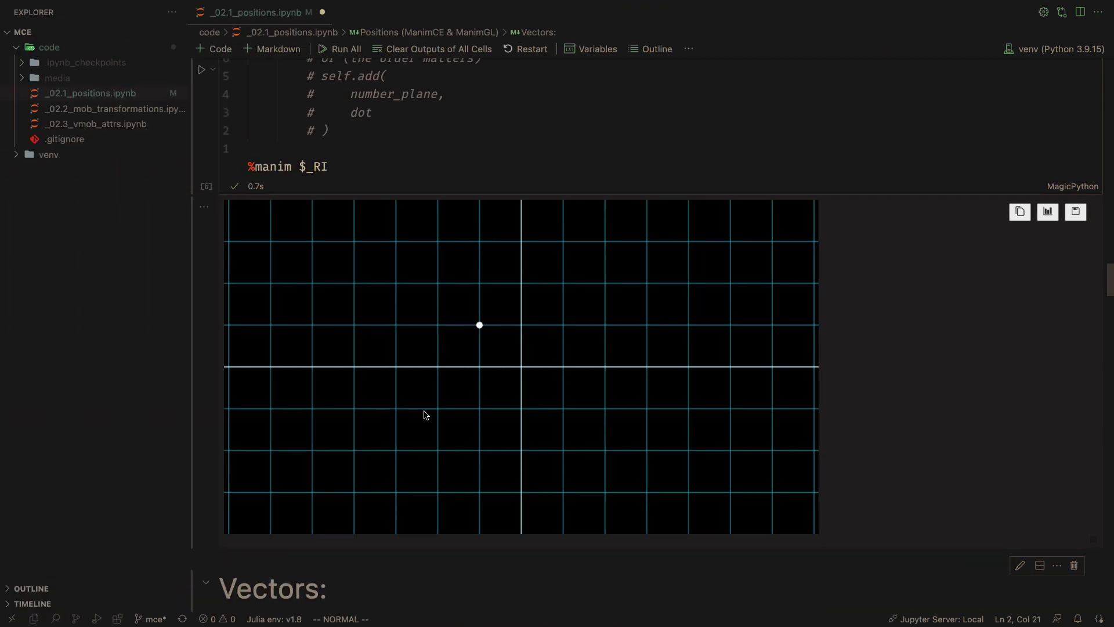
scroll(426, 413, down, 3)
scroll(424, 415, down, 3)
scroll(424, 415, down, 2)
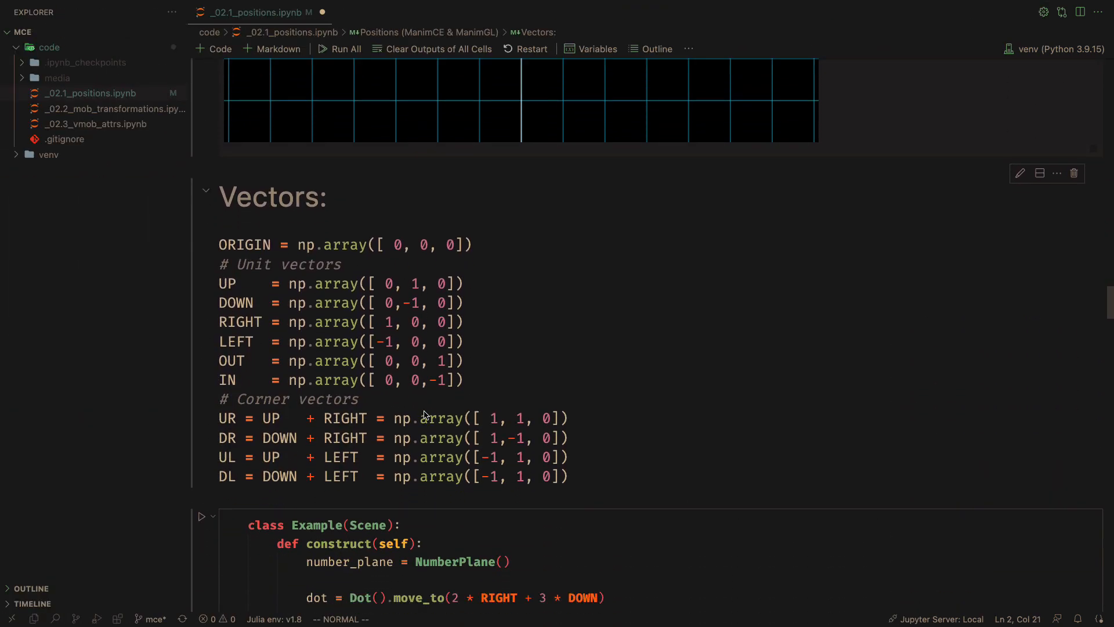
scroll(438, 422, down, 2)
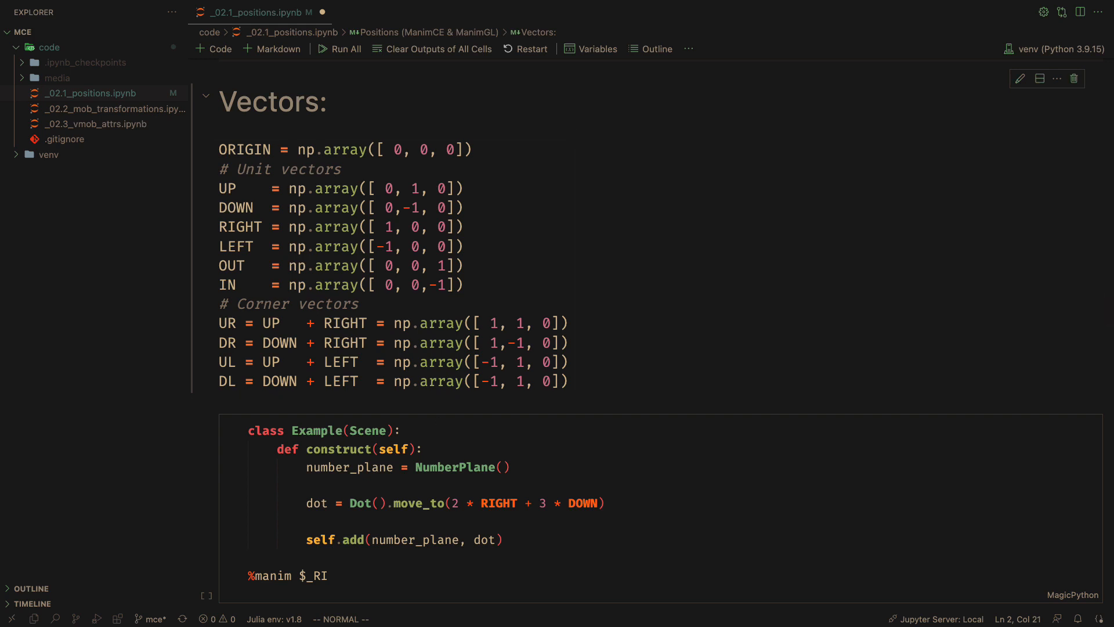
mouse_move(548, 488)
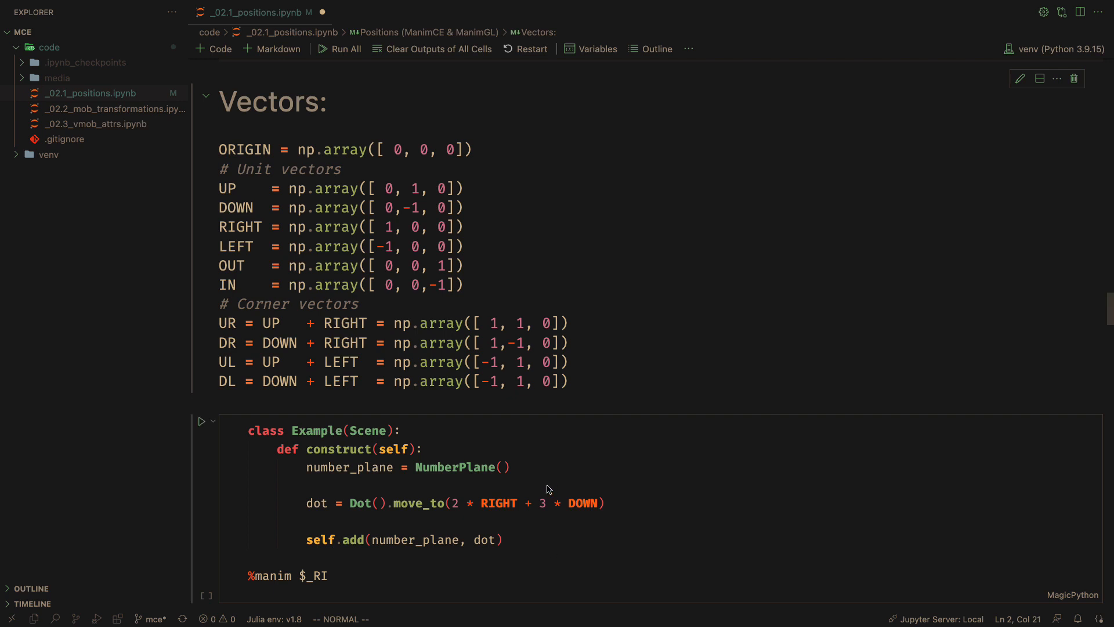
scroll(548, 489, down, 4)
Render the dot at 2*RIGHT + 3*DOWN on the NumberPlane
click(498, 393)
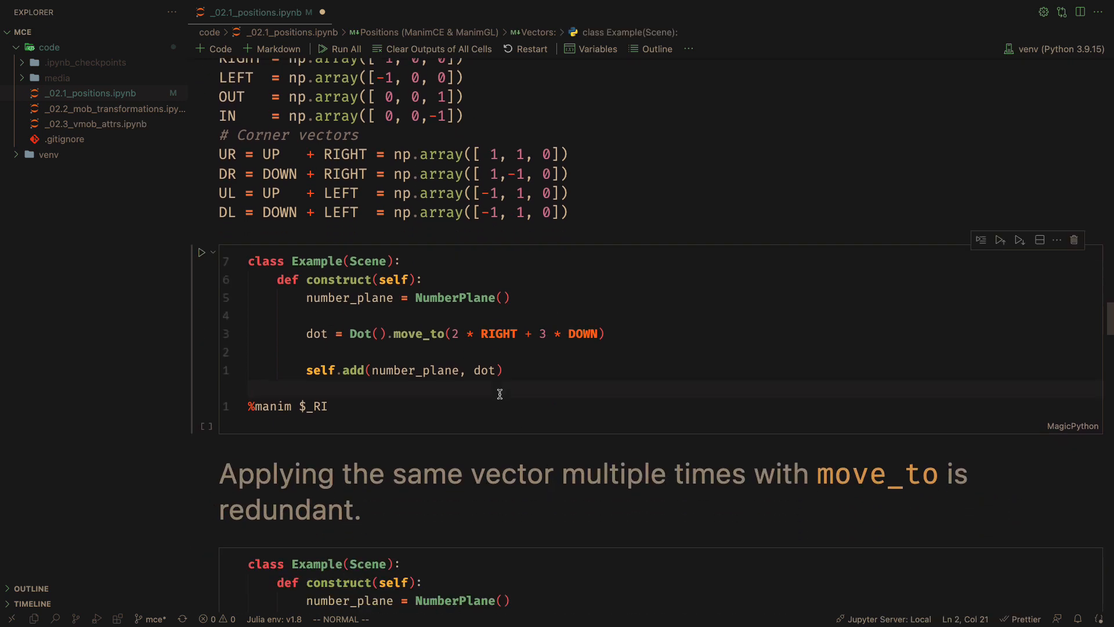
key(shift+Return)
scroll(497, 342, down, 3)
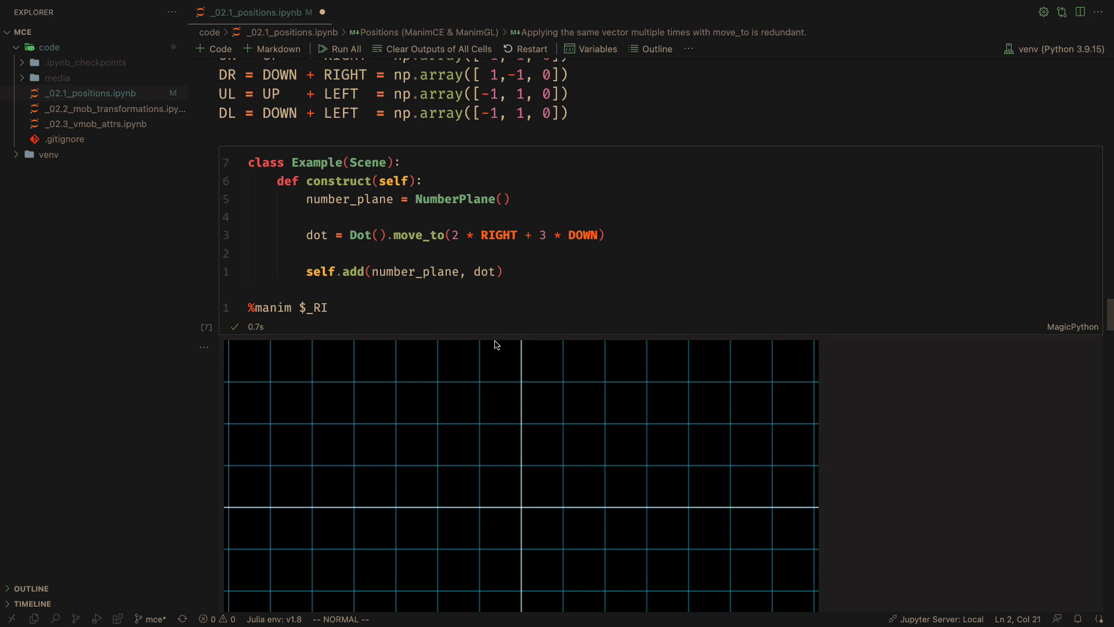
scroll(496, 343, down, 3)
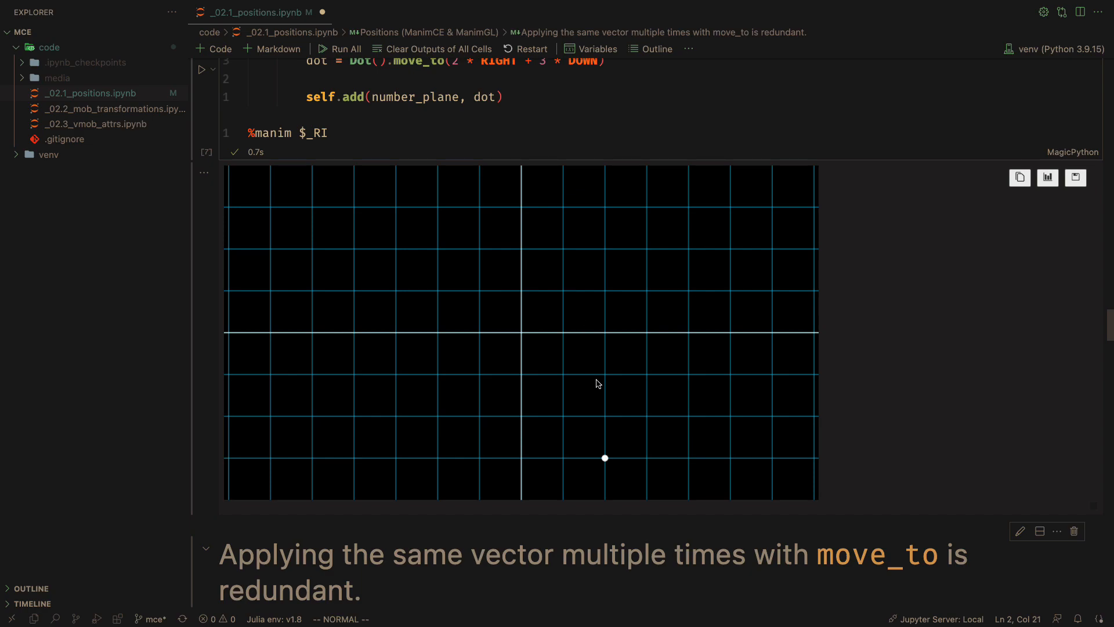
In Neovide, change RENDER_SCENE to _03 and save so the (2, -3) dot renders
key(ctrl+Right)
scroll(264, 401, down, 3)
scroll(210, 129, down, 4)
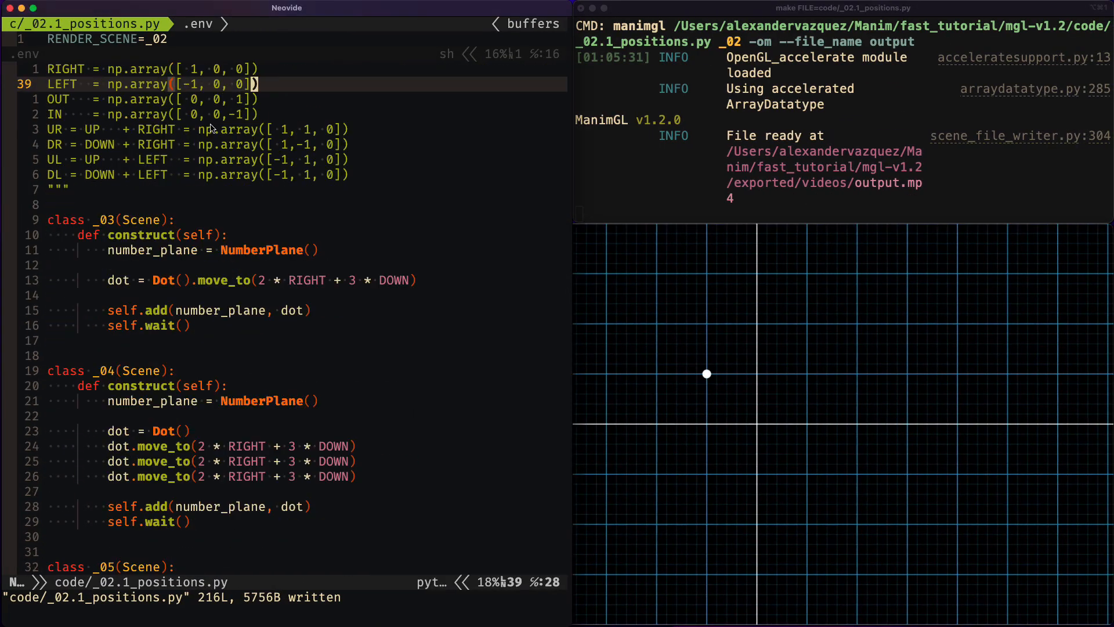
click(194, 43)
key(r)
key(3)
key(ctrl+s)
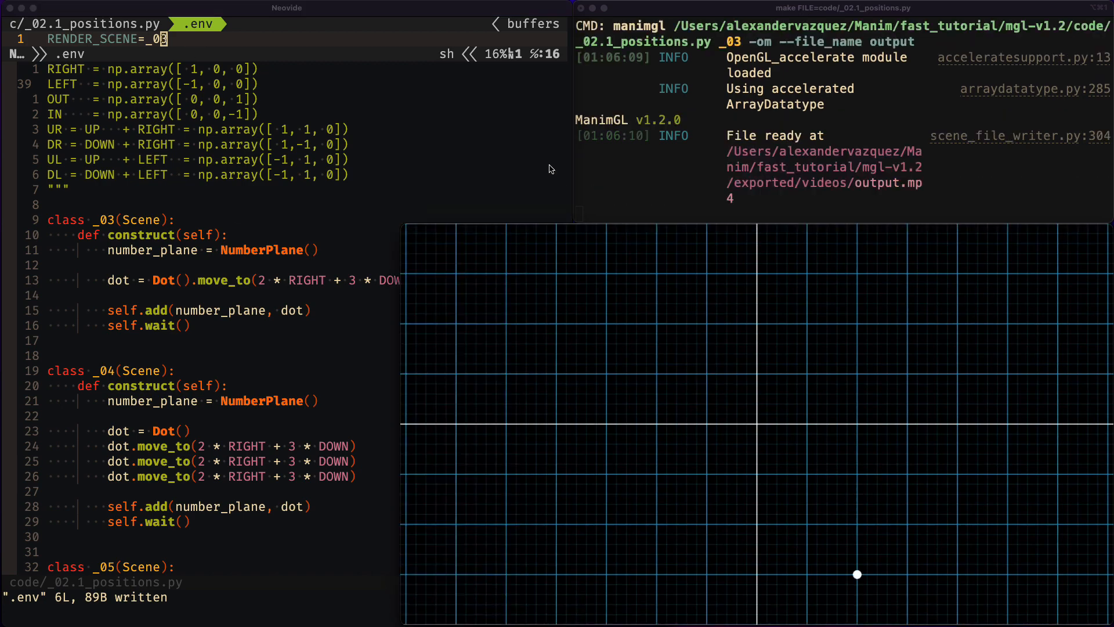
Back in the notebook, render the redundant move_to cell's dot
key(ctrl+Left)
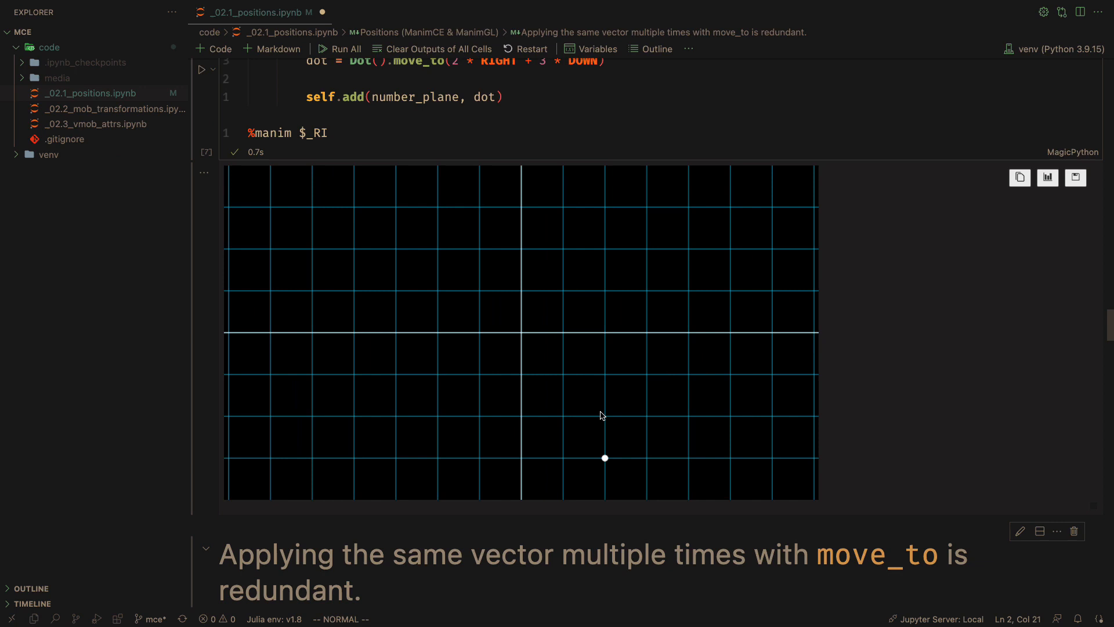
scroll(600, 419, down, 3)
scroll(599, 416, down, 5)
scroll(600, 416, down, 4)
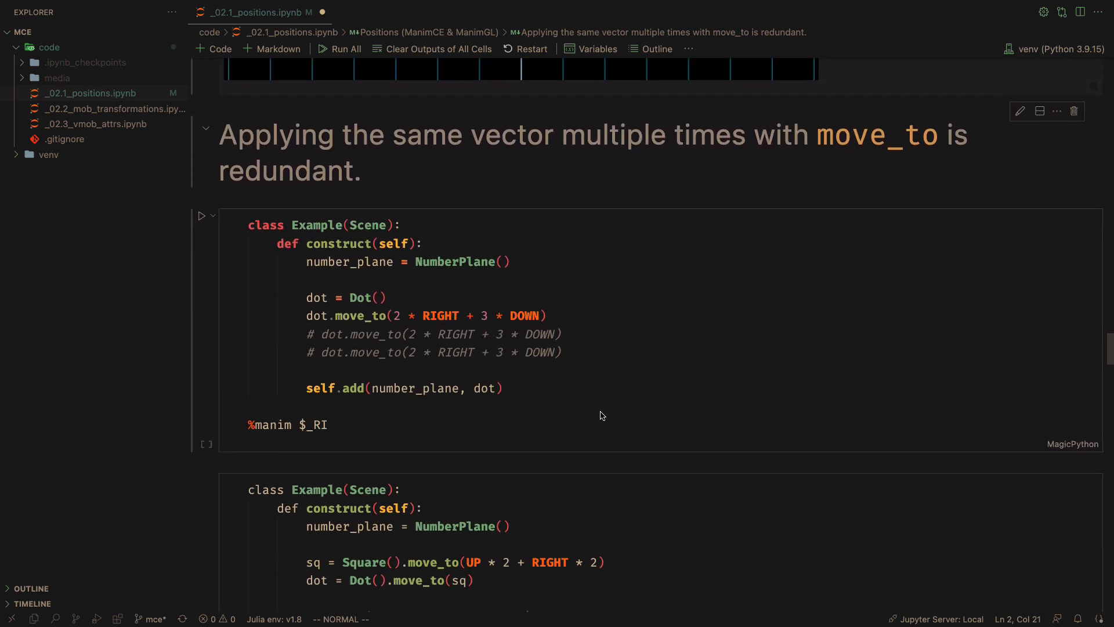
click(408, 420)
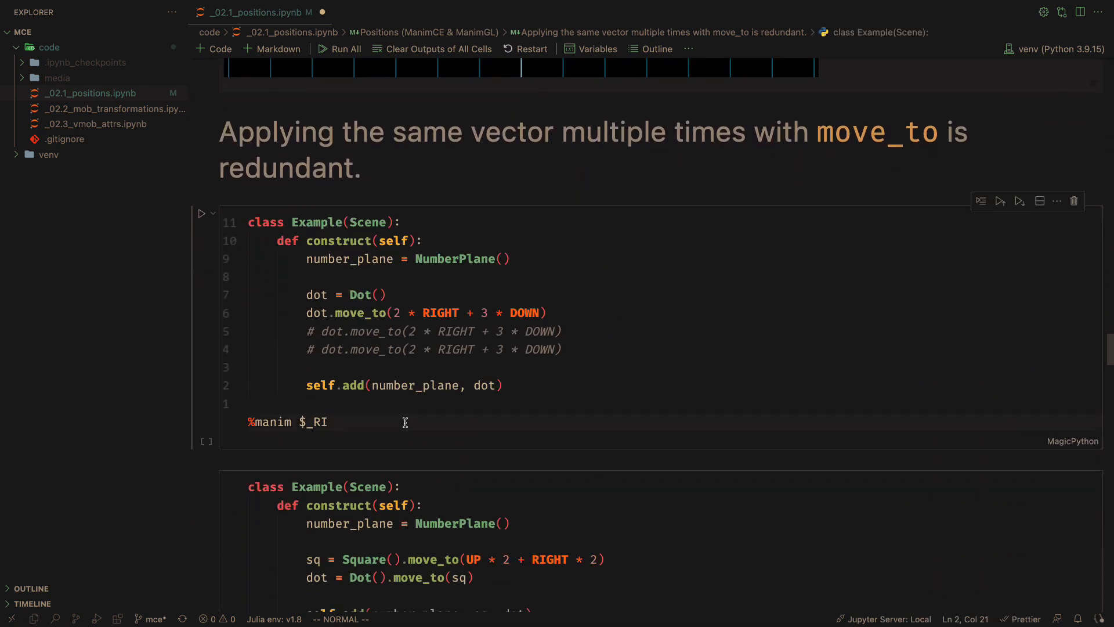
key(shift+Return)
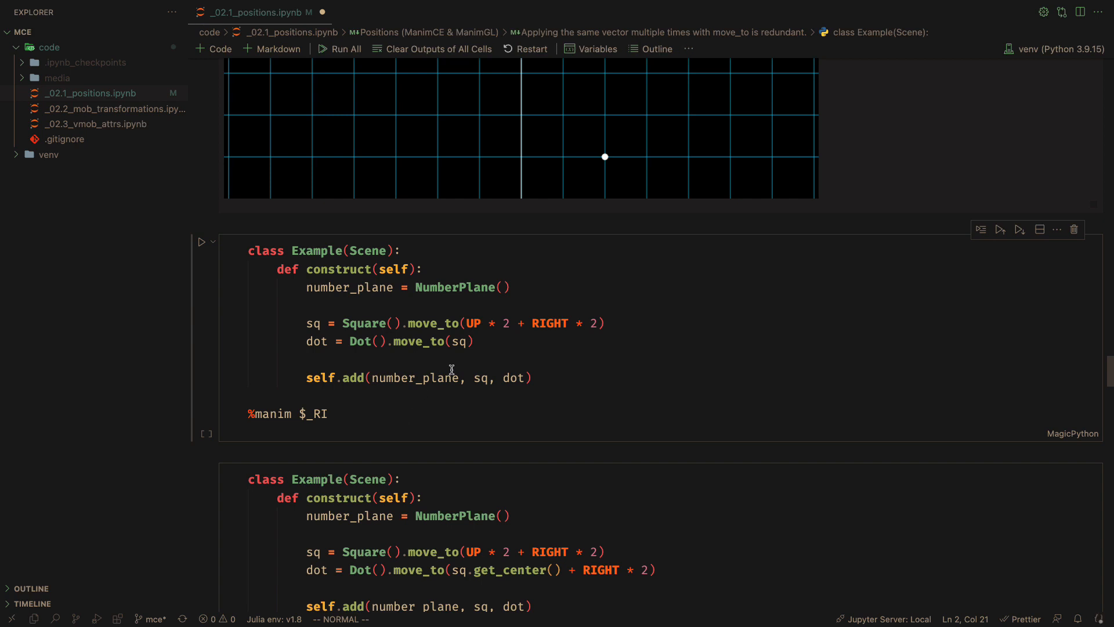
scroll(451, 370, up, 6)
scroll(450, 373, up, 2)
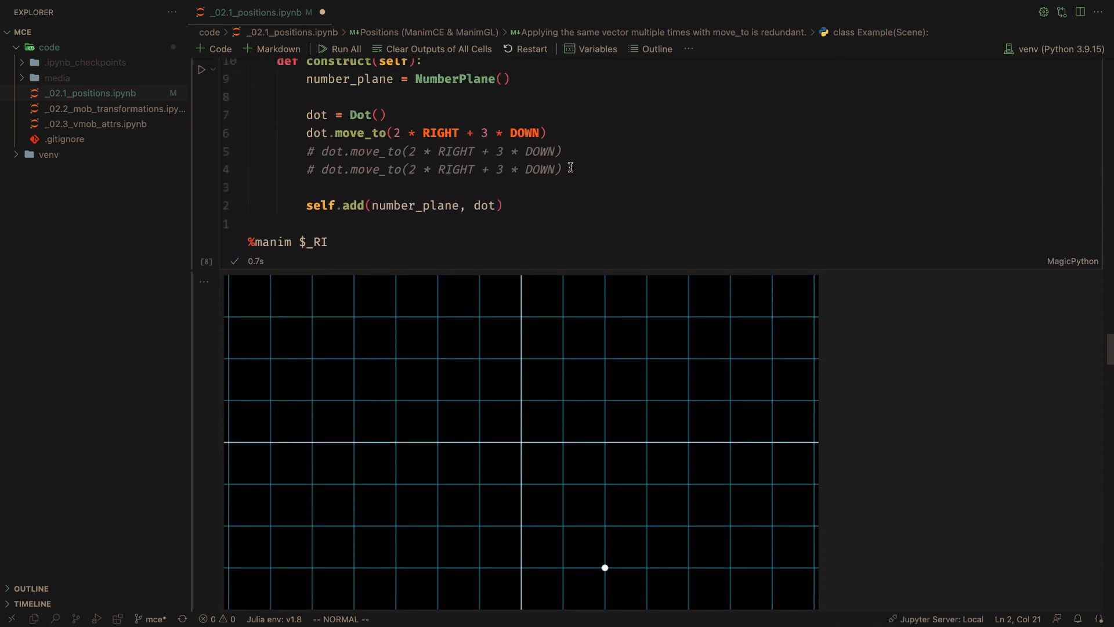
Uncomment the two repeated move_to lines and rerun with all three calls
drag(569, 169, 445, 151)
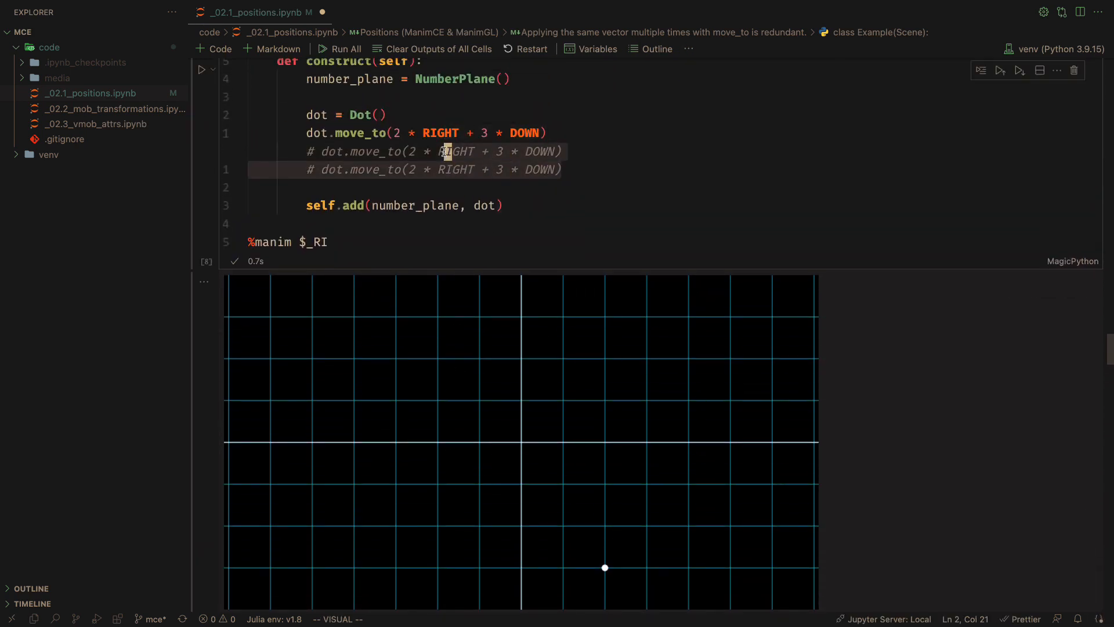
key(ctrl+slash)
key(Escape)
key(shift+Return)
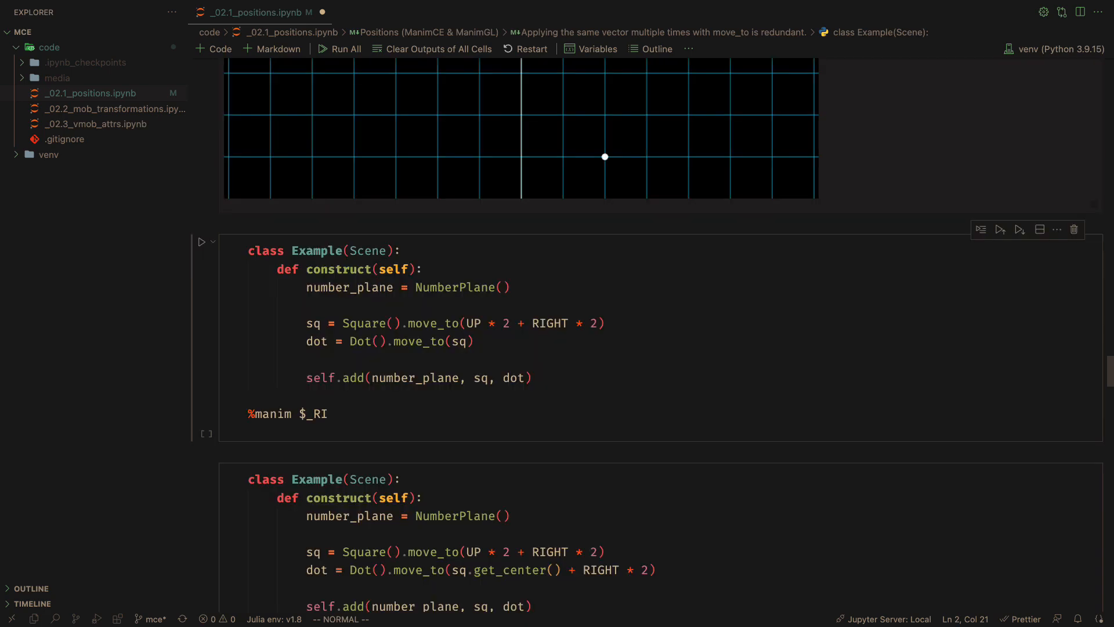
scroll(463, 219, up, 3)
scroll(518, 279, up, 2)
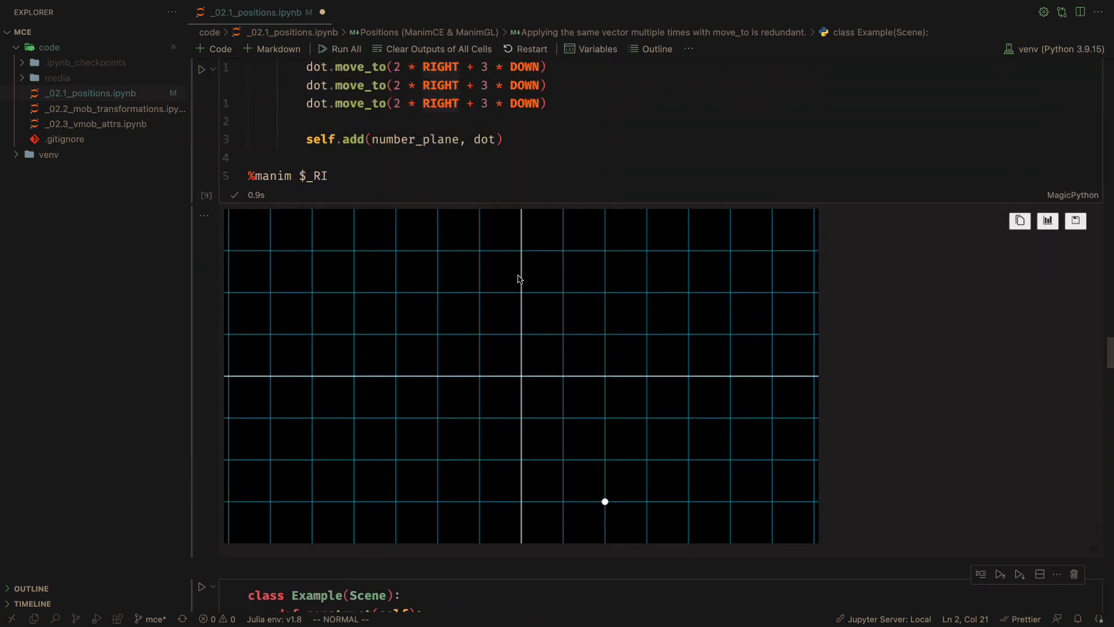
In Neovide, set RENDER_SCENE to _04 and save so the triple move_to renders
key(ctrl+Right)
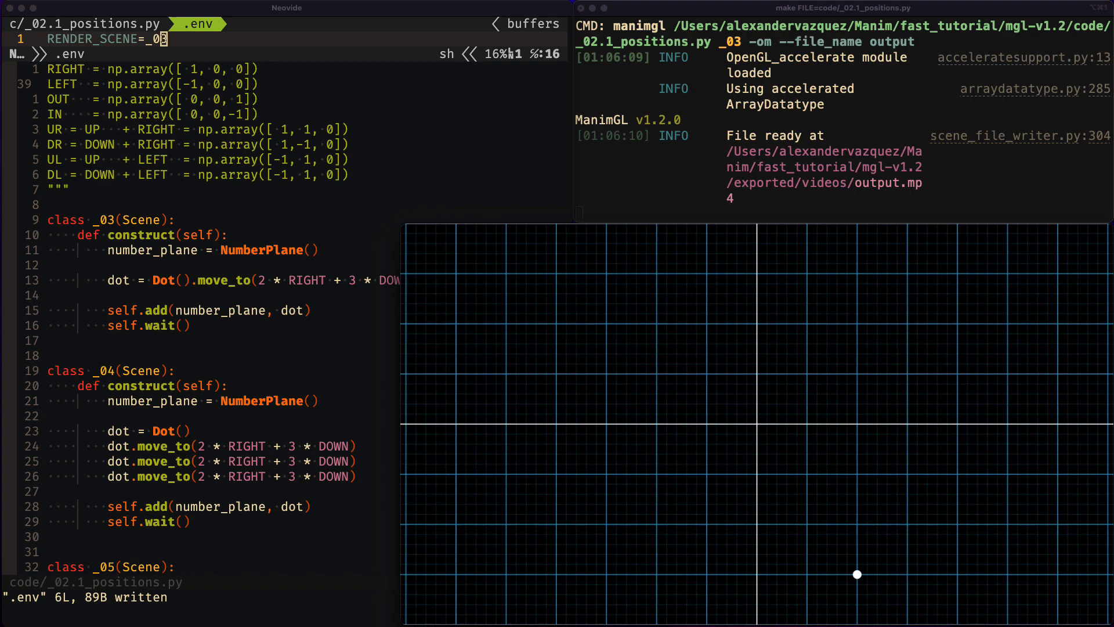
scroll(281, 373, down, 2)
scroll(281, 372, down, 3)
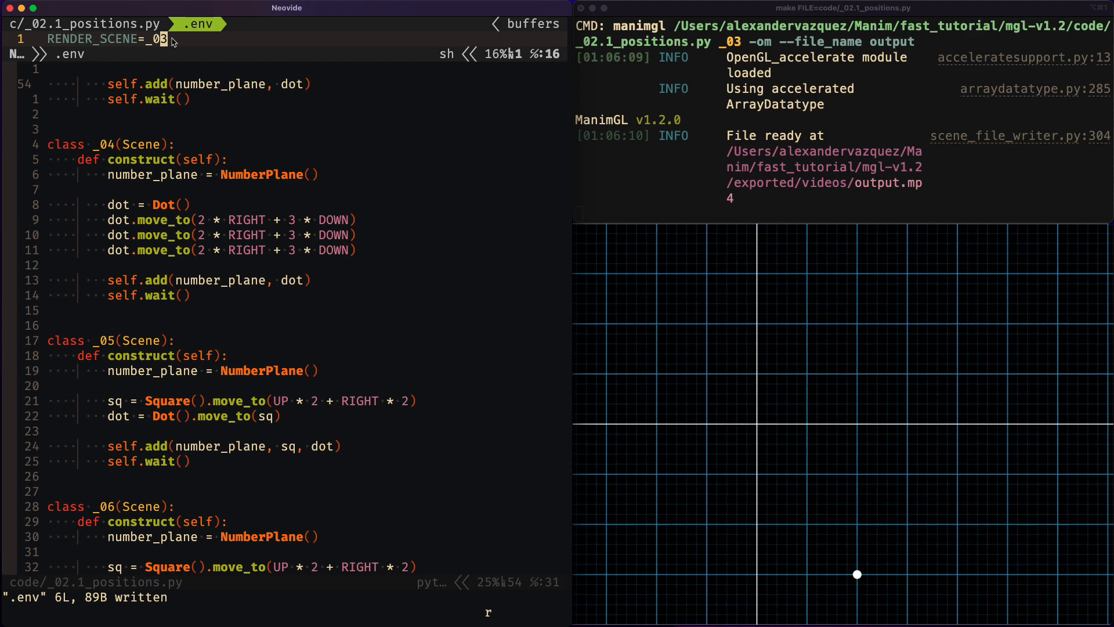
text(4:w)
key(Return)
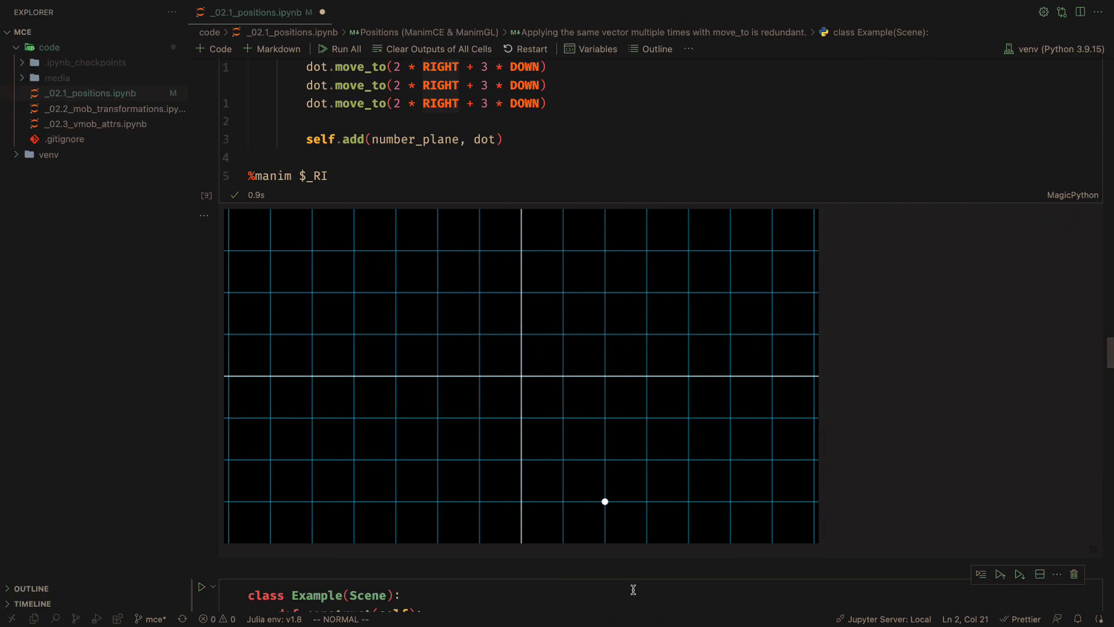
scroll(630, 591, down, 1)
scroll(631, 593, down, 5)
scroll(631, 592, down, 1)
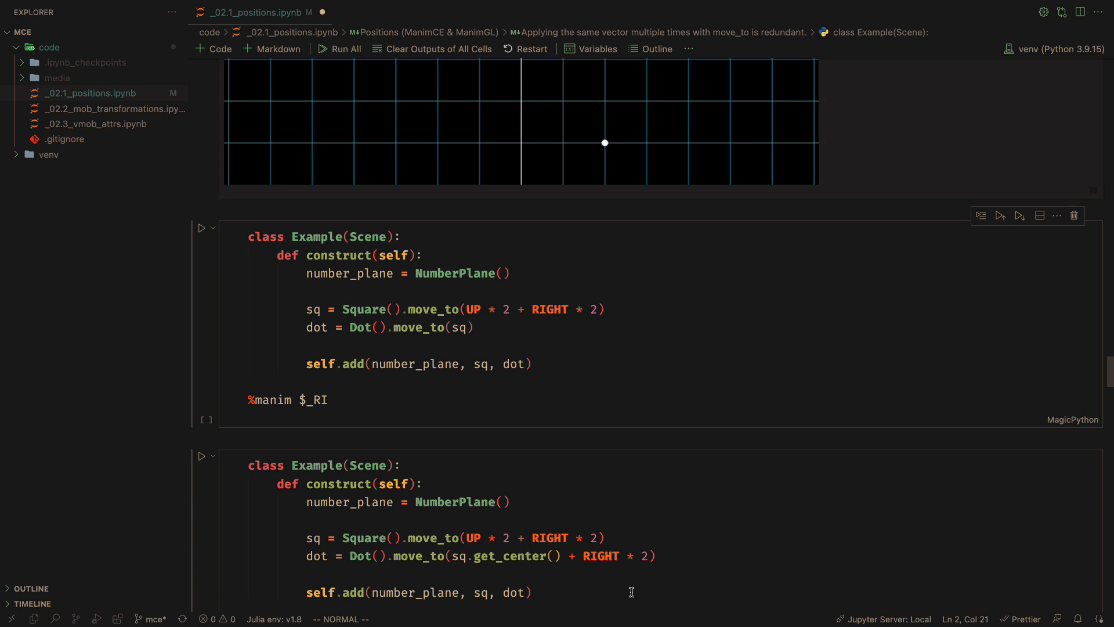
scroll(632, 592, down, 1)
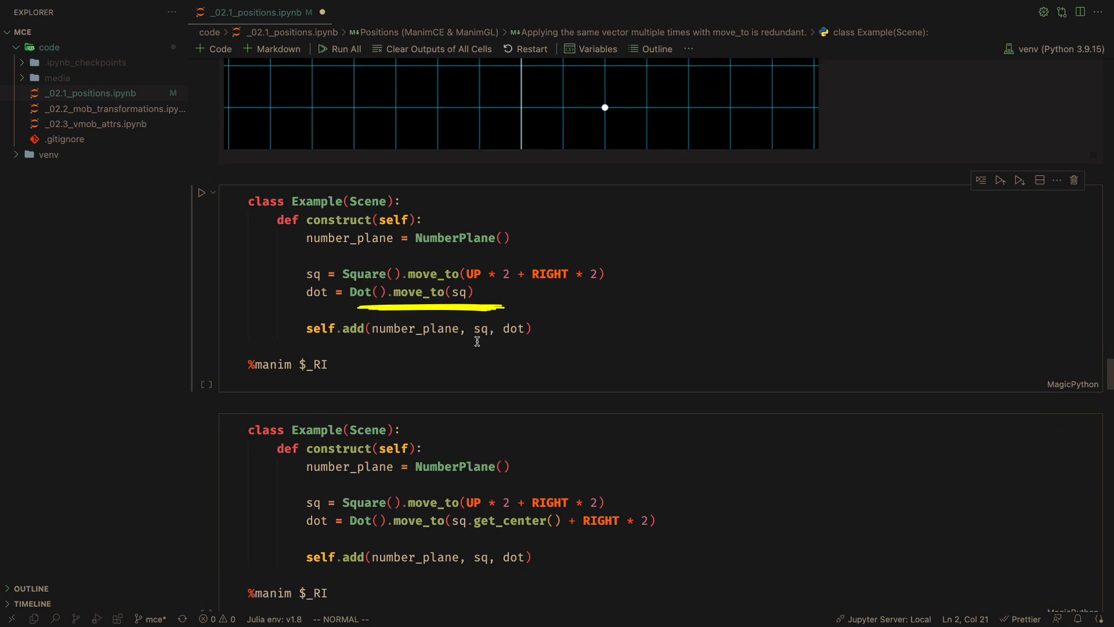
Render the square and dot, then rerun with RIGHT * 2 changed to RIGHT * 3
click(494, 355)
key(j)
key(shift+Return)
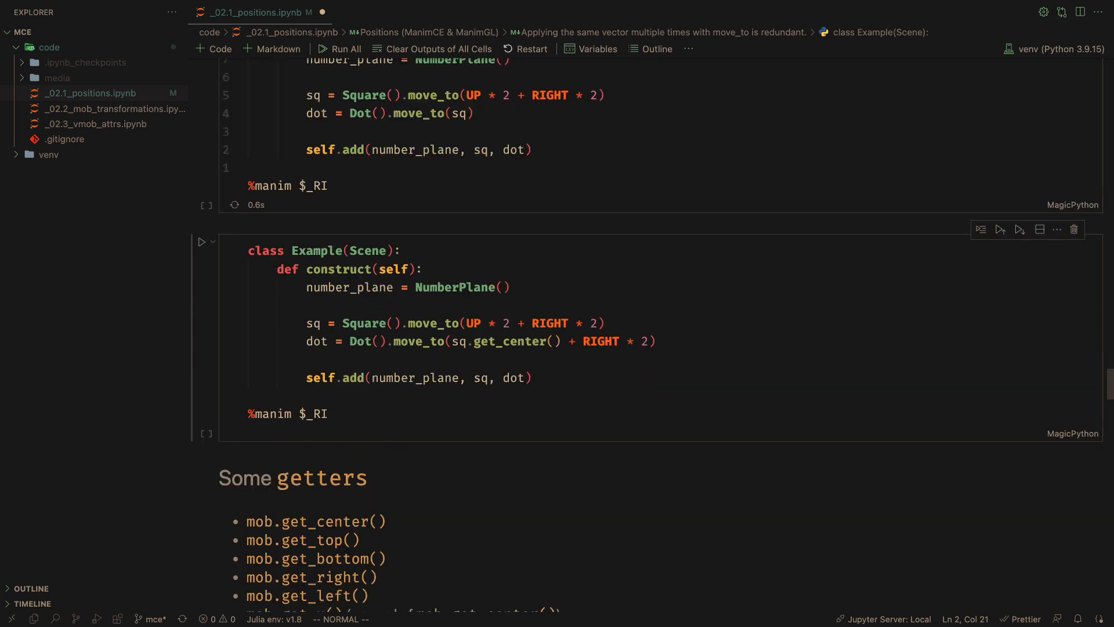
scroll(579, 331, up, 5)
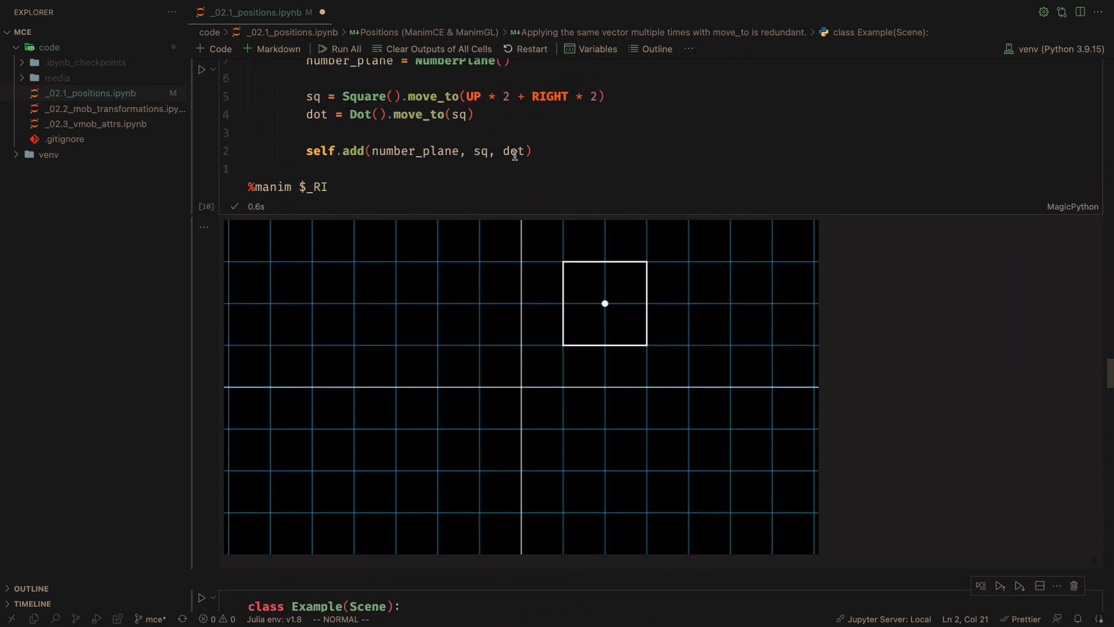
click(593, 96)
text(3)
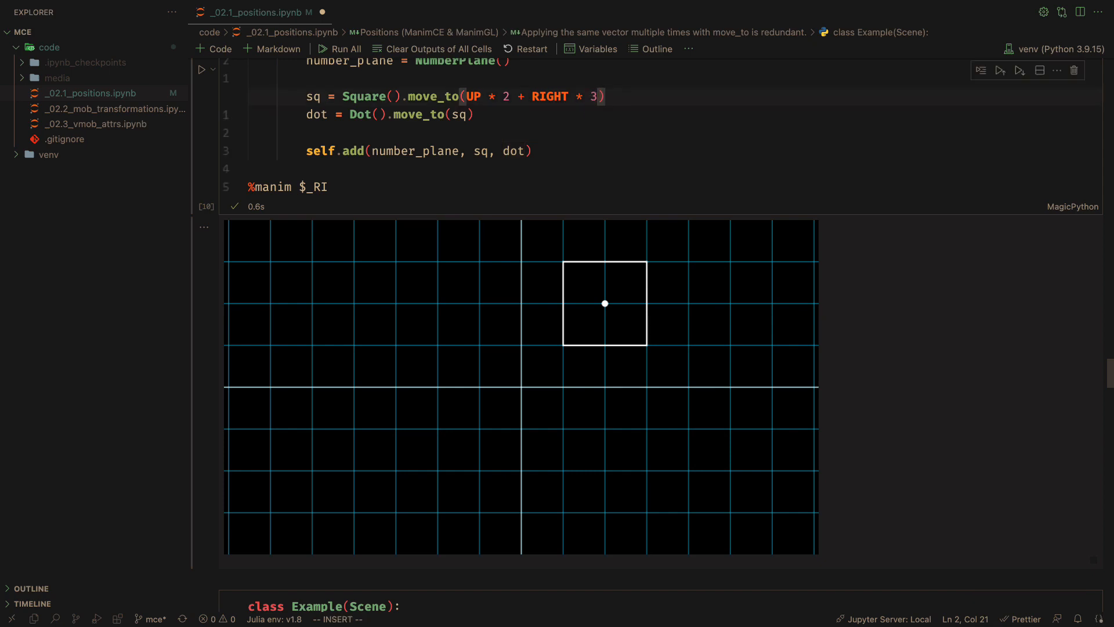
key(ctrl+Return)
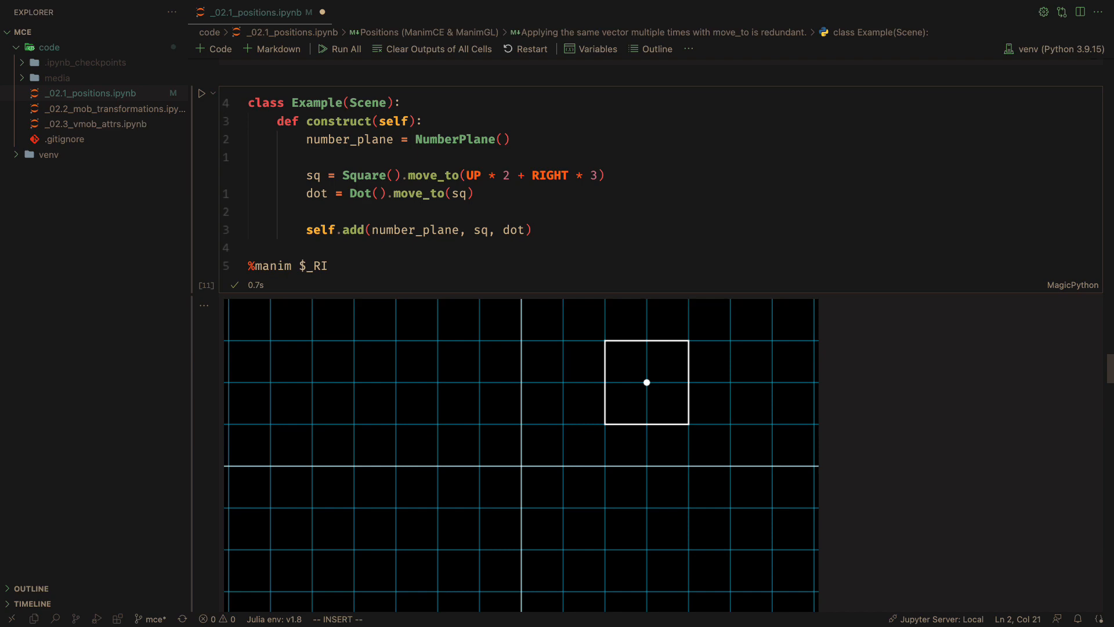
Replace RIGHT with LEFT and rerun so the square sits at UP*2 + LEFT*3
double_click(548, 147)
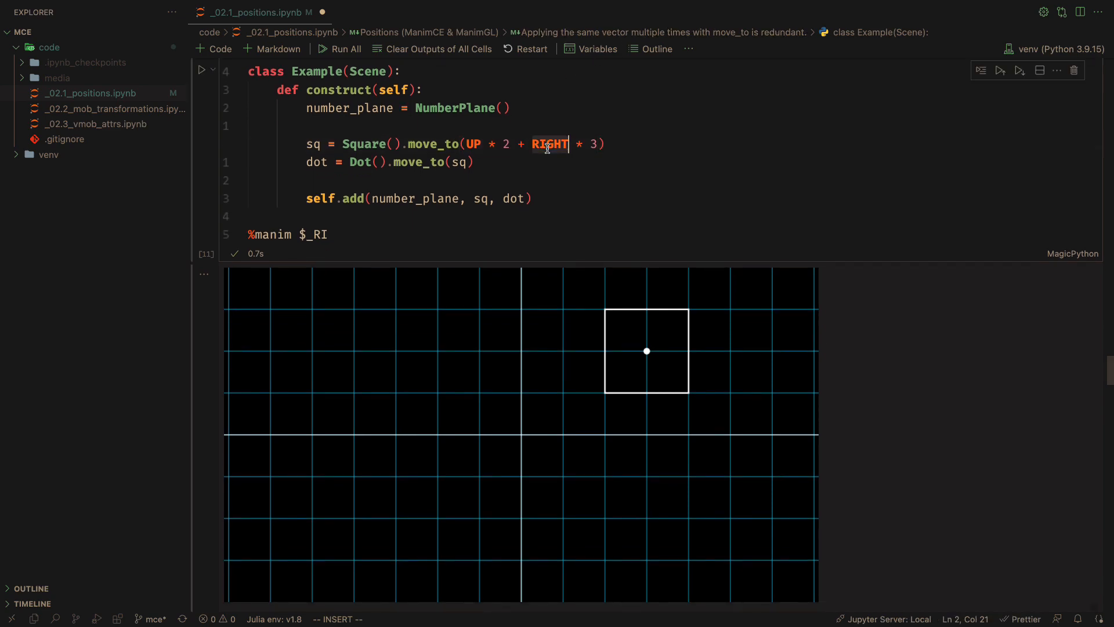
text(LEFT)
key(Escape)
scroll(547, 152, down, 5)
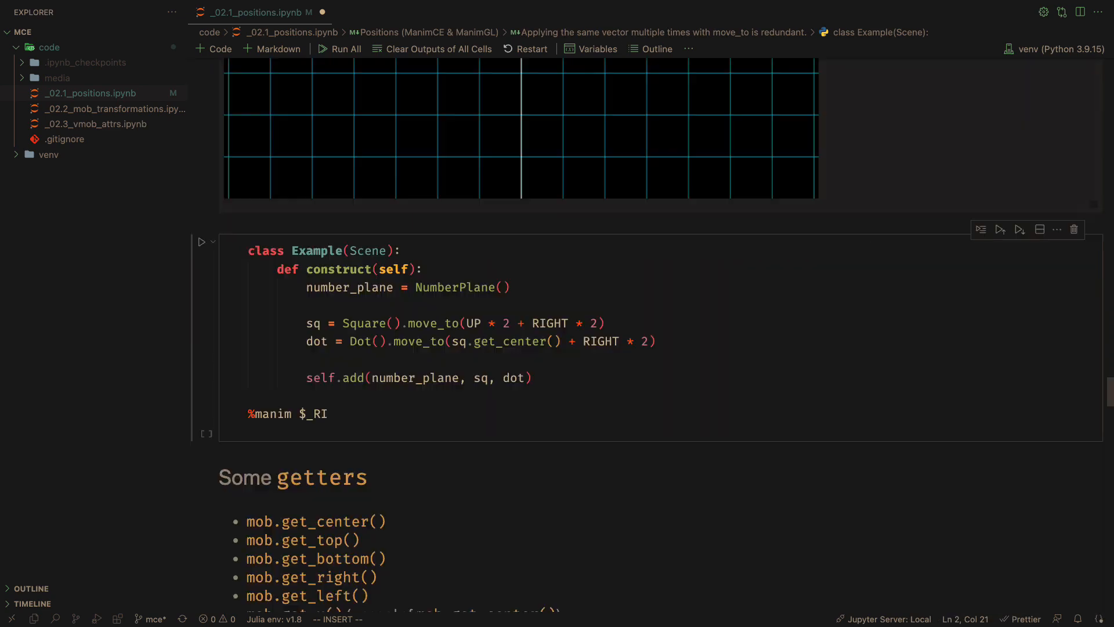
key(ctrl+Return)
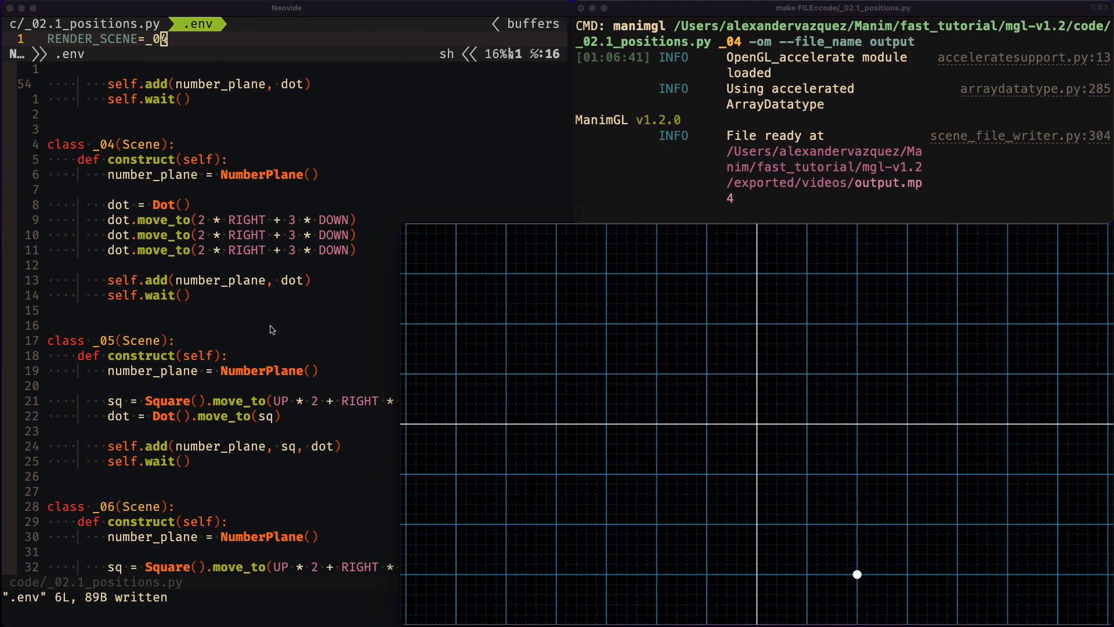
scroll(270, 328, left, 2)
scroll(270, 328, down, 5)
scroll(270, 328, down, 4)
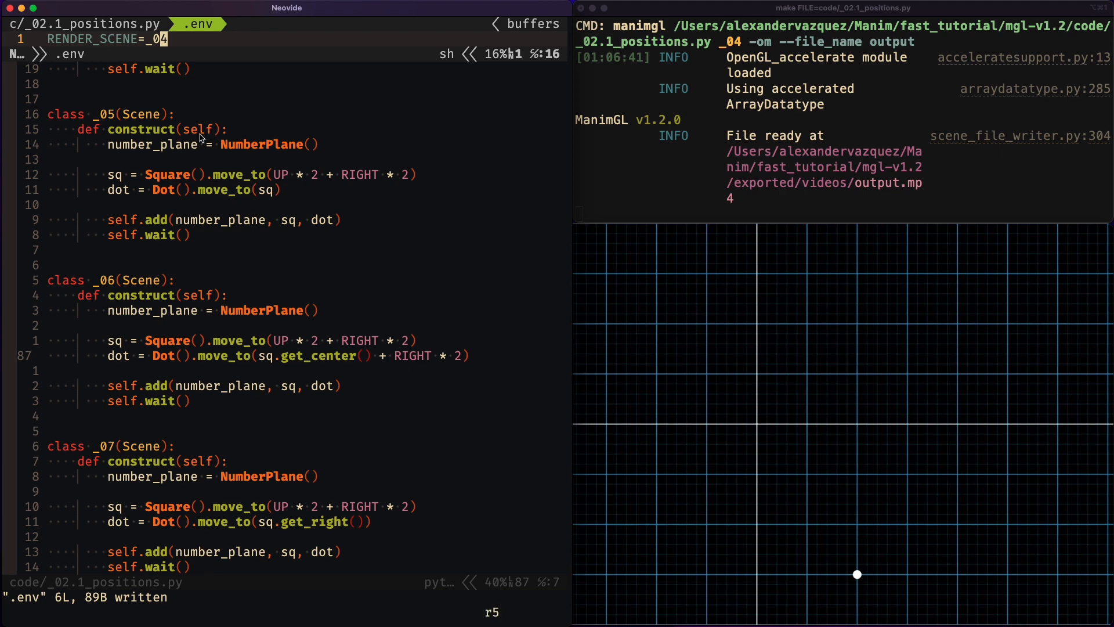
text(:w)
text(5)
Save .env with RENDER_SCENE _05, then move down to class _06 in the code file
key(Return)
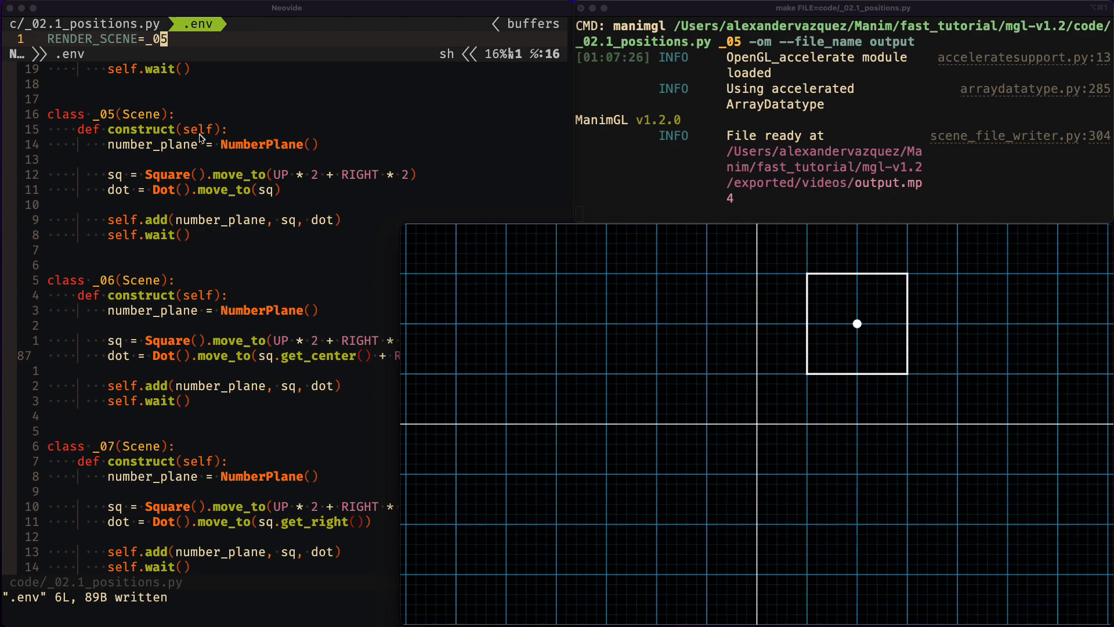
click(267, 289)
key(Down)
key(Down)
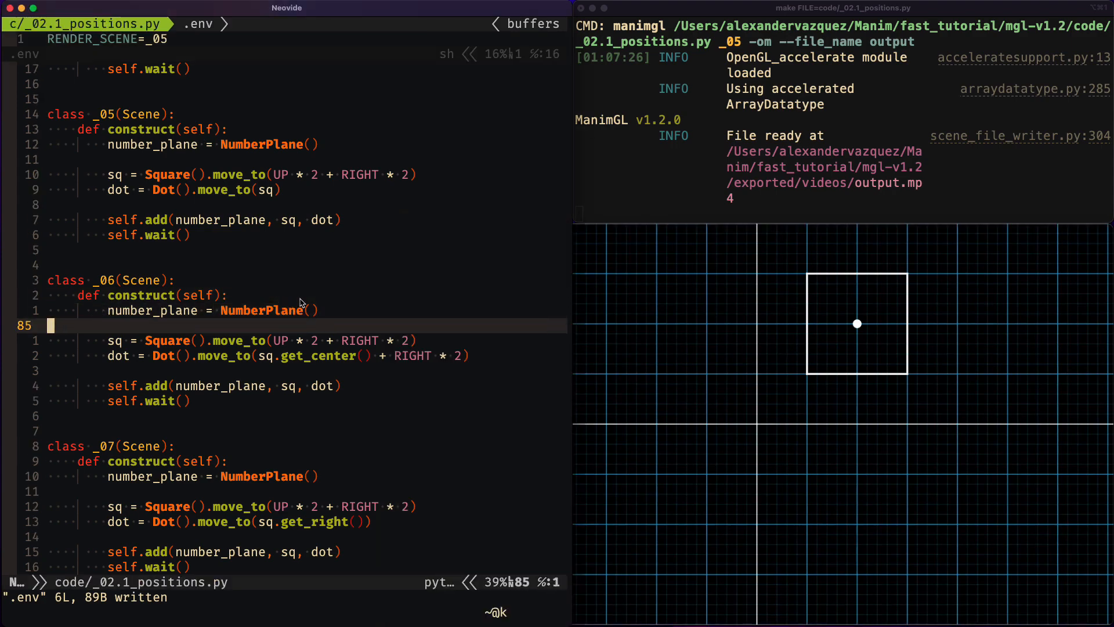
key(Down)
key(Down)
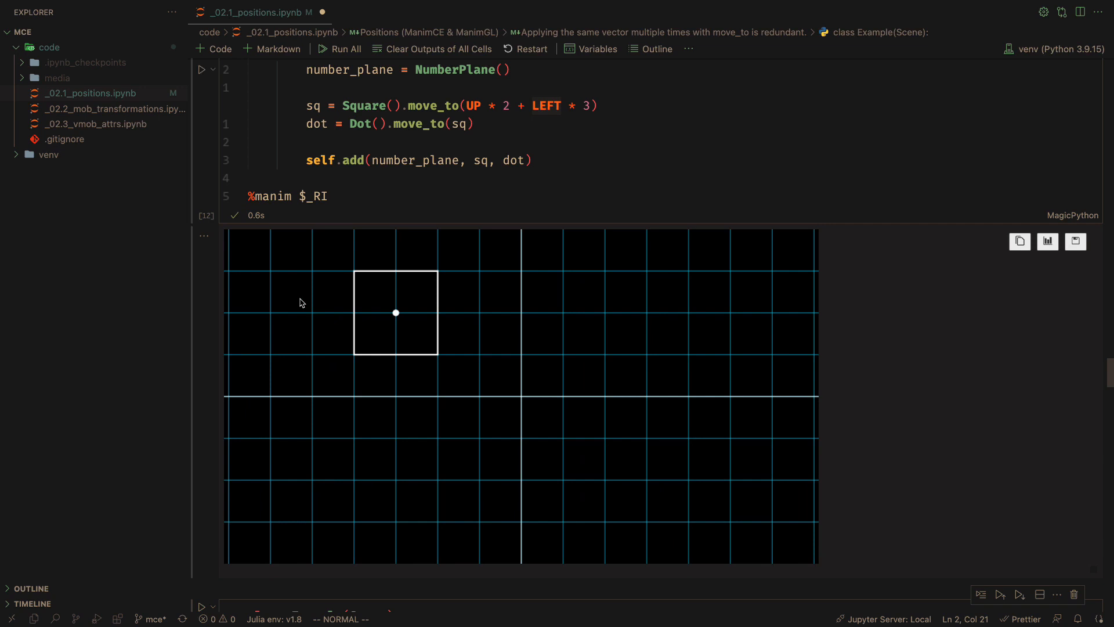
scroll(301, 301, down, 2)
scroll(301, 302, down, 4)
scroll(301, 302, down, 3)
scroll(301, 302, down, 1)
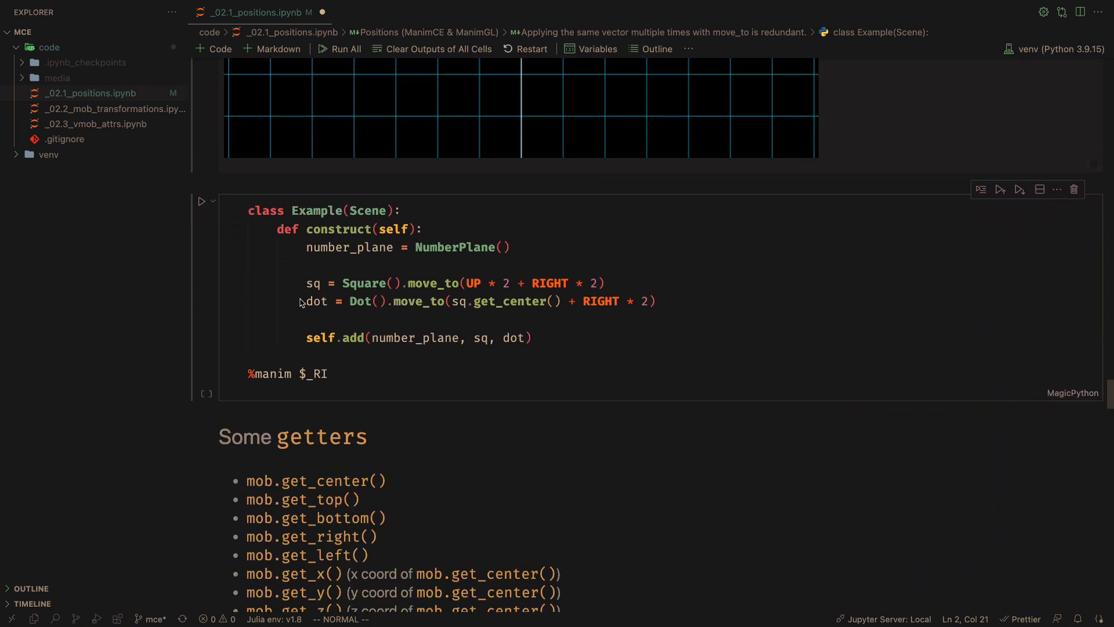
scroll(300, 302, down, 1)
scroll(300, 301, down, 1)
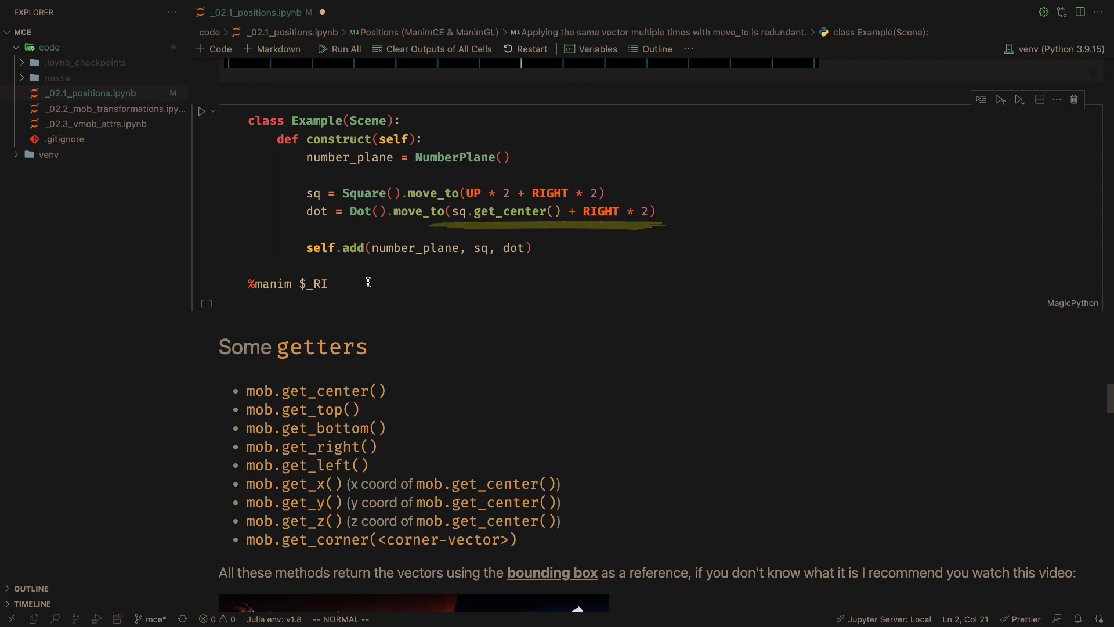
scroll(419, 252, up, 4)
scroll(487, 270, up, 1)
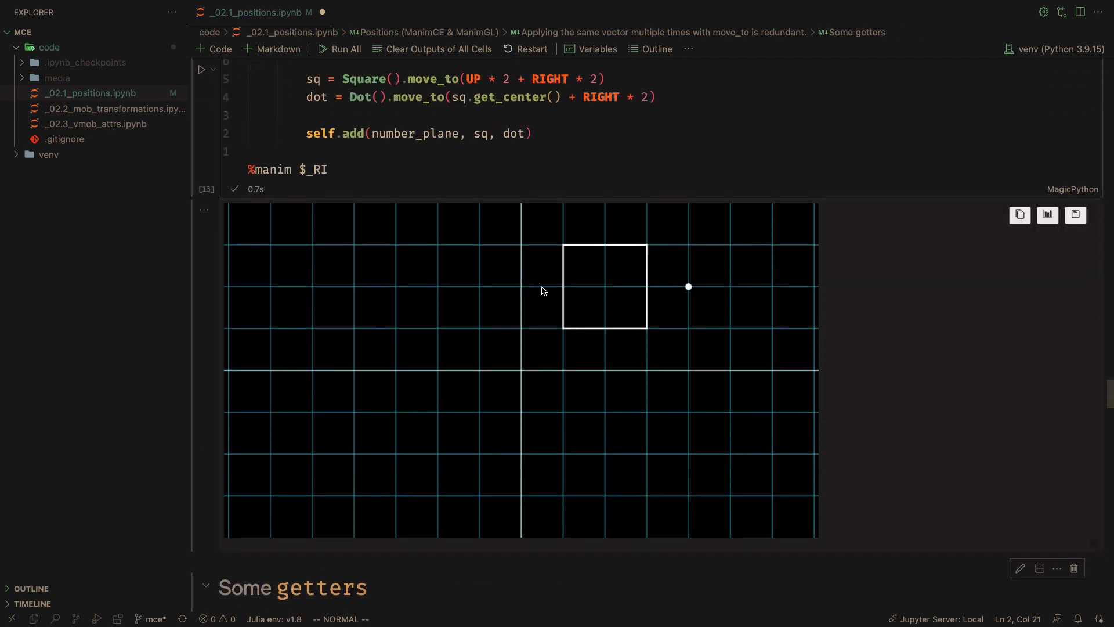
scroll(676, 278, up, 1)
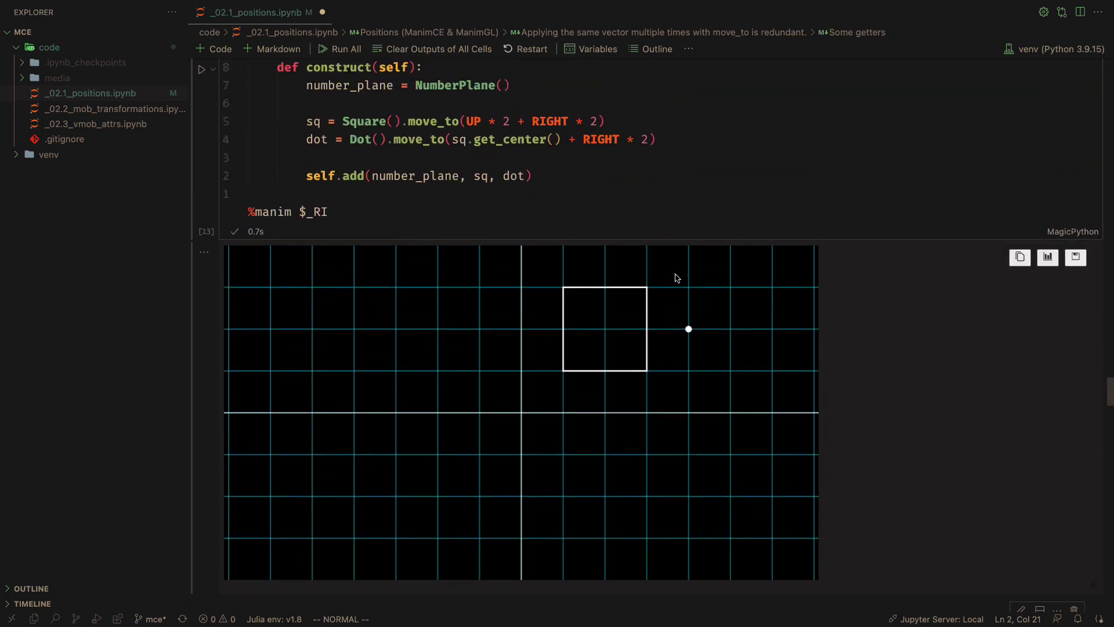
Change the dot offset from RIGHT * 2 to LEFT * 2 and re-render the cell
click(614, 146)
text(ciwLEFT)
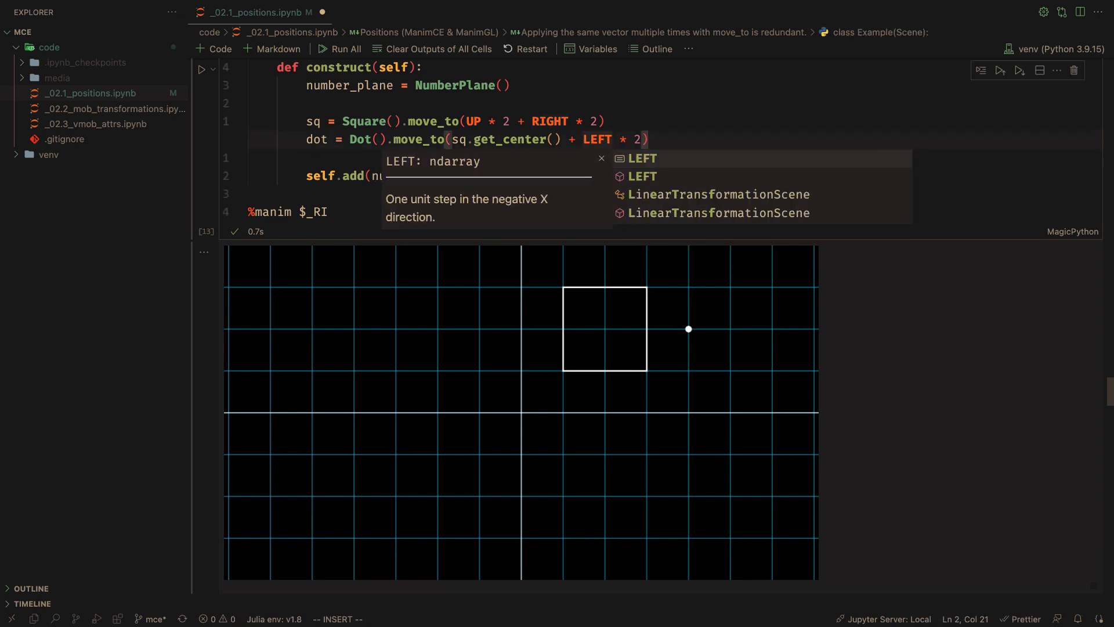
click(625, 147)
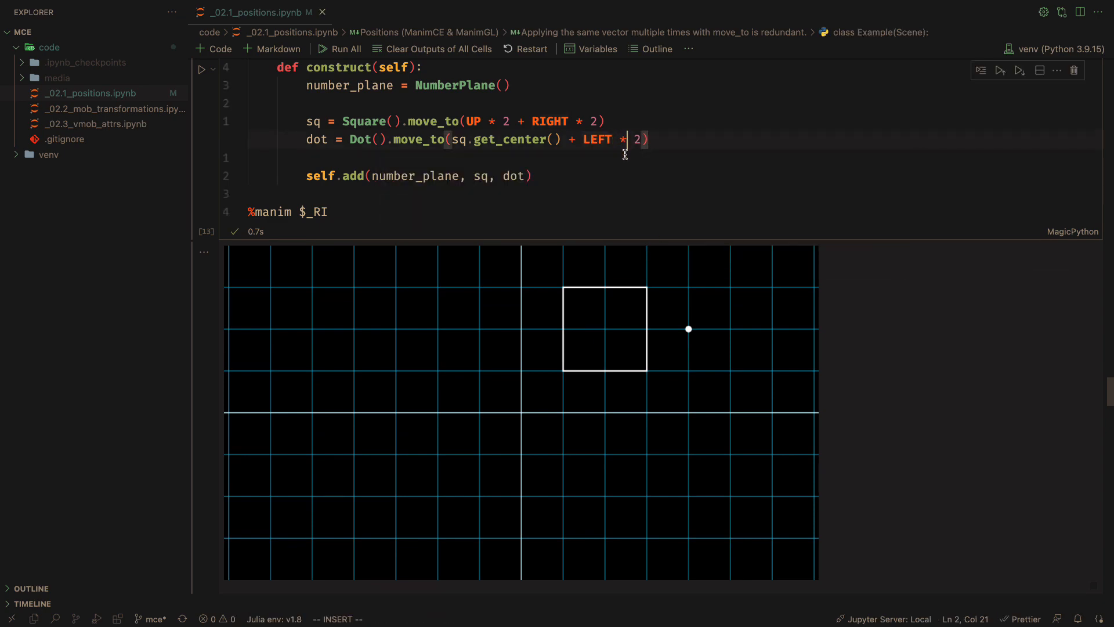
key(shift+Return)
scroll(661, 348, up, 1)
scroll(662, 349, up, 5)
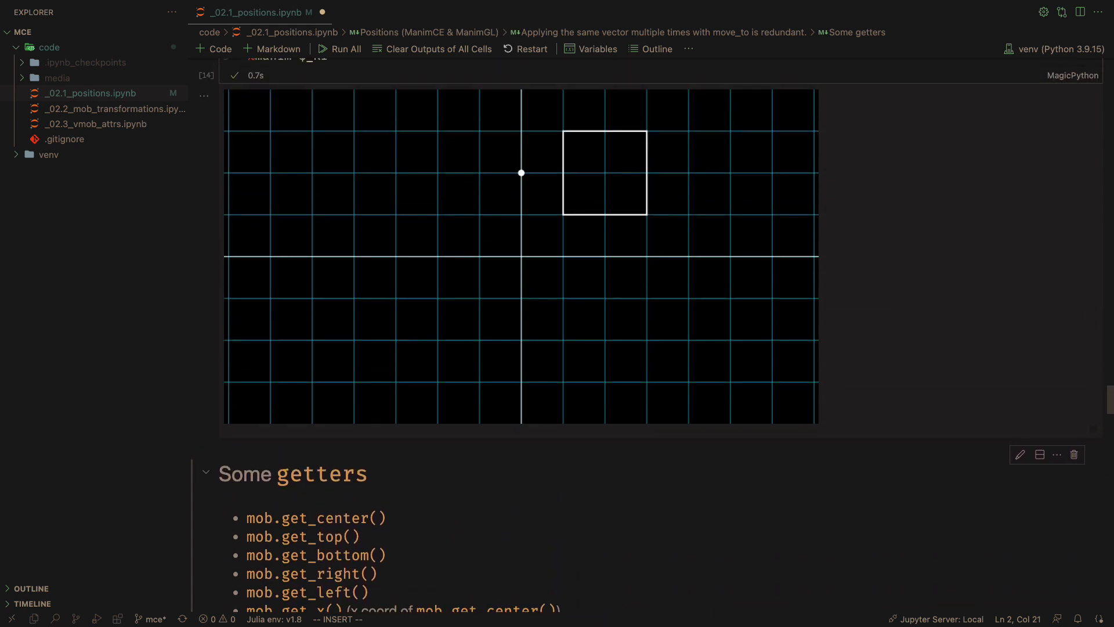
scroll(661, 348, up, 5)
scroll(694, 235, up, 1)
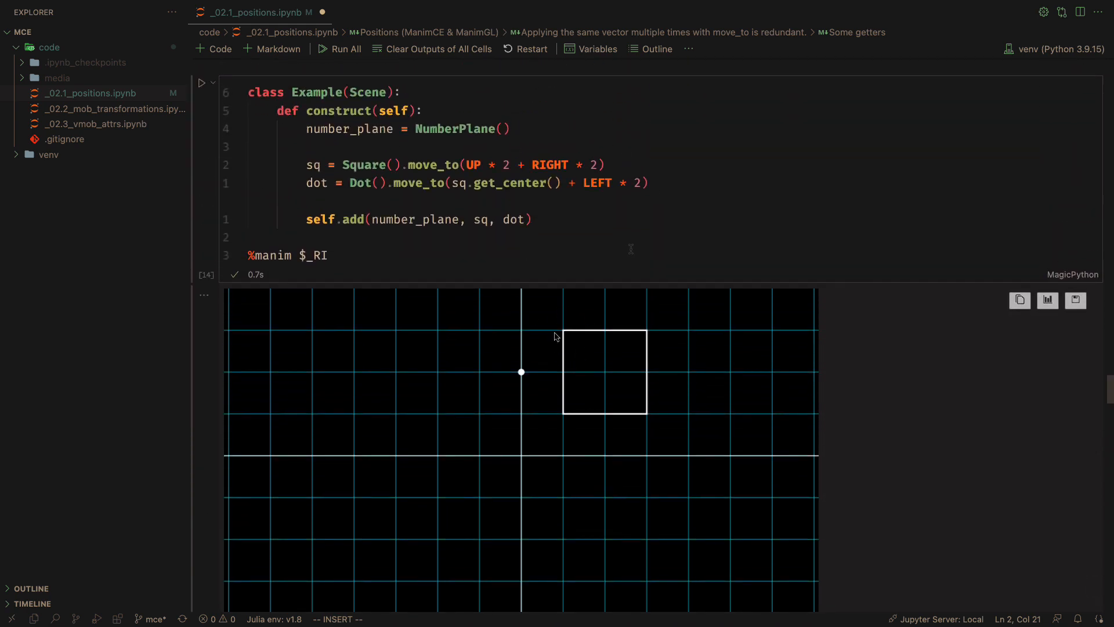
Drop the * 2 so the dot sits at sq center + LEFT and re-render
click(641, 188)
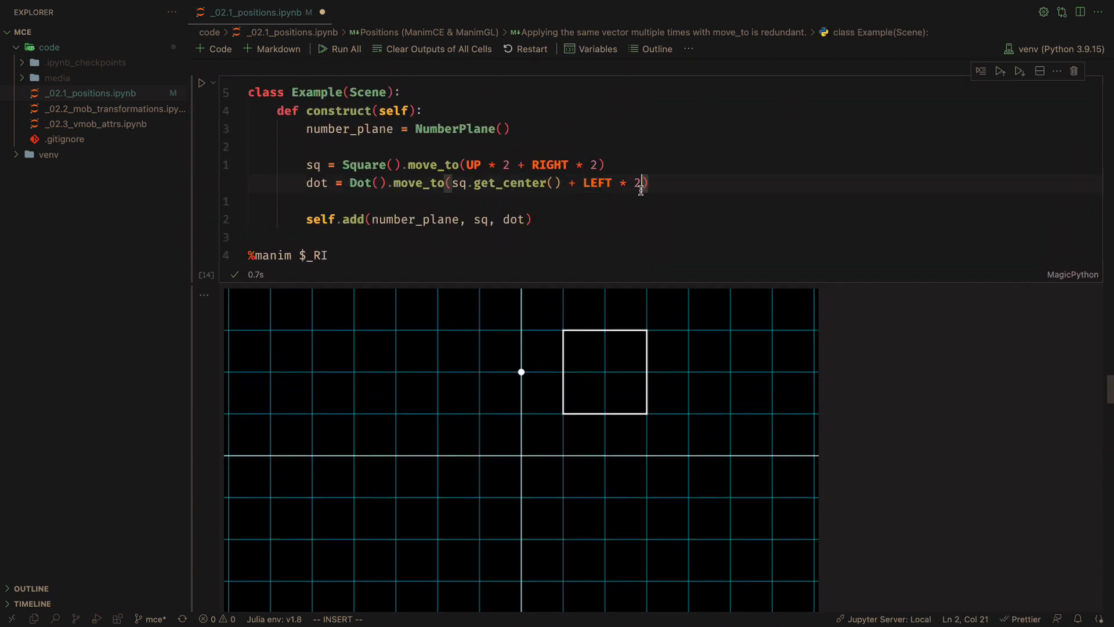
key(shift+Return)
scroll(653, 195, up, 1)
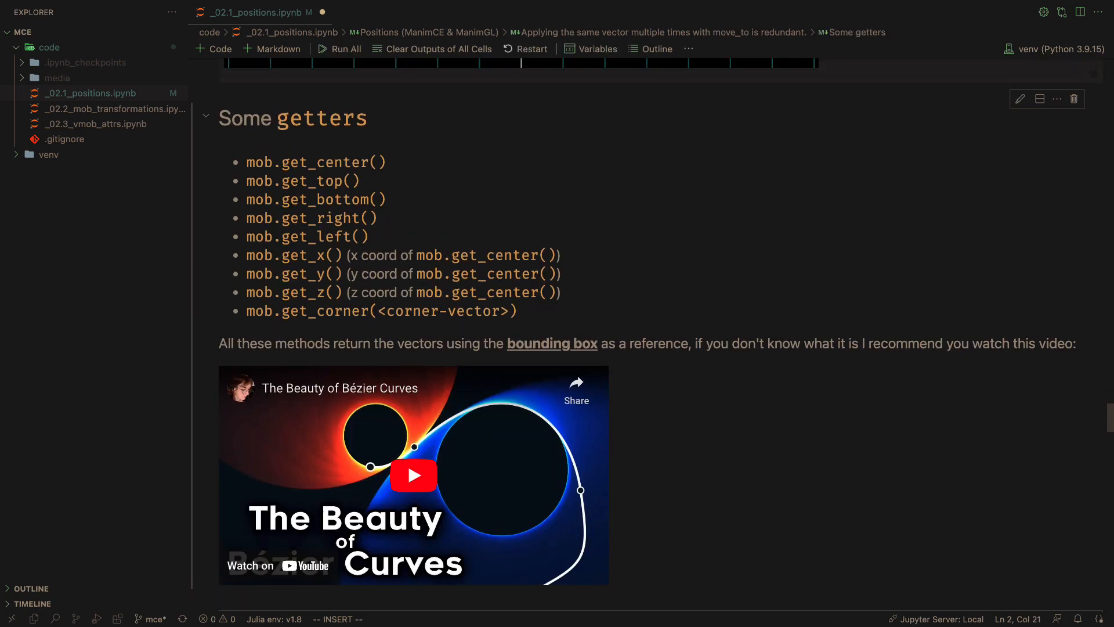
scroll(654, 195, up, 5)
scroll(654, 195, up, 4)
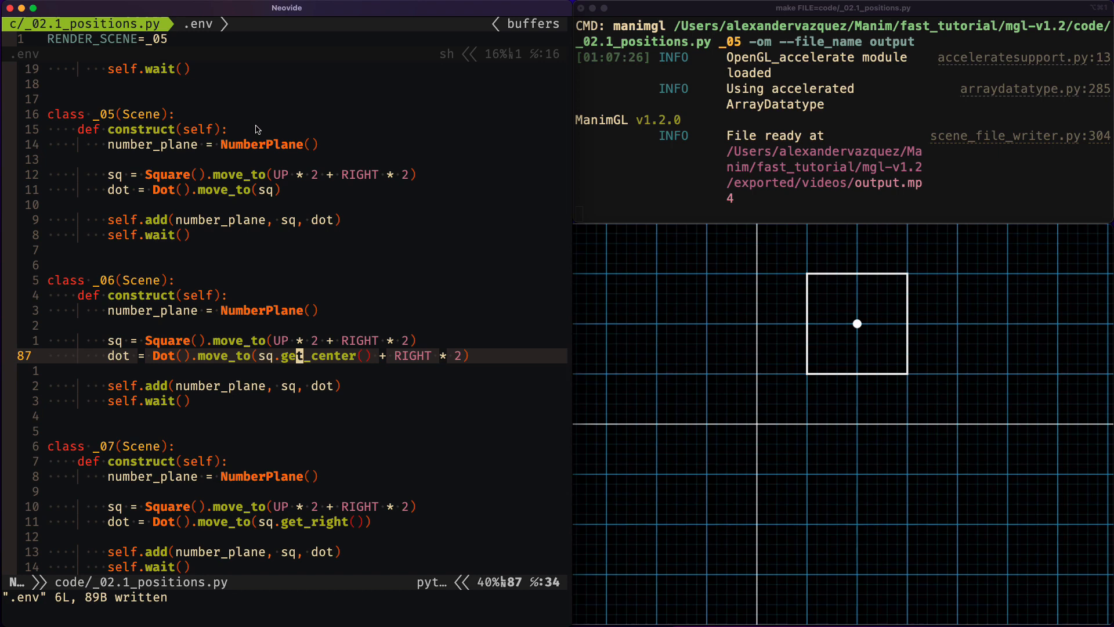
Set RENDER_SCENE to _06 in .env and save so ManimGL renders the dot two units right
click(200, 297)
click(128, 279)
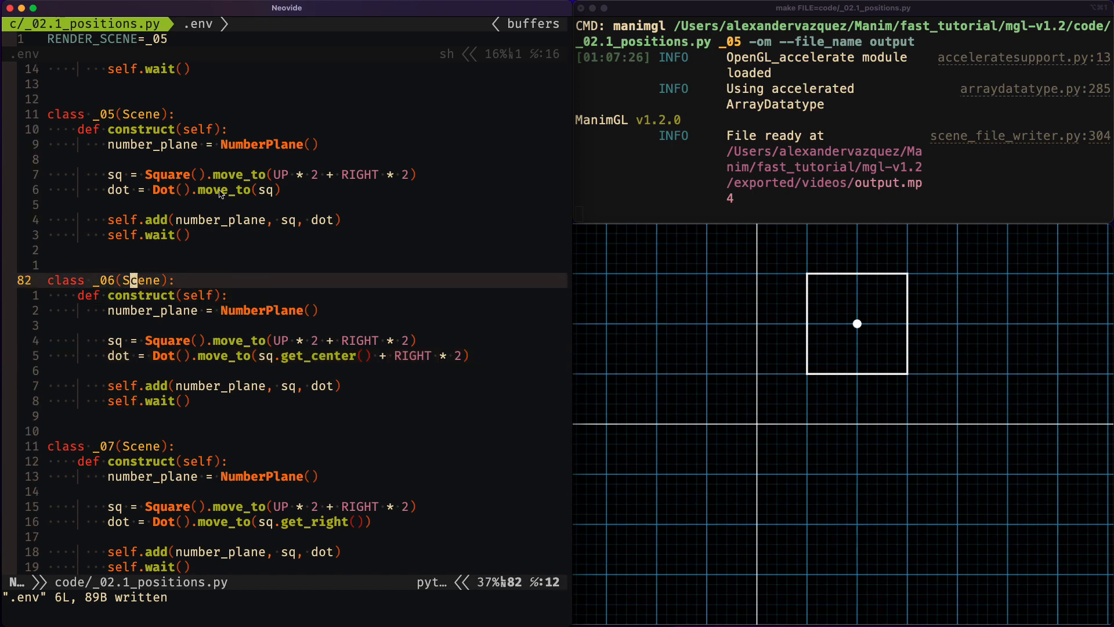
click(246, 47)
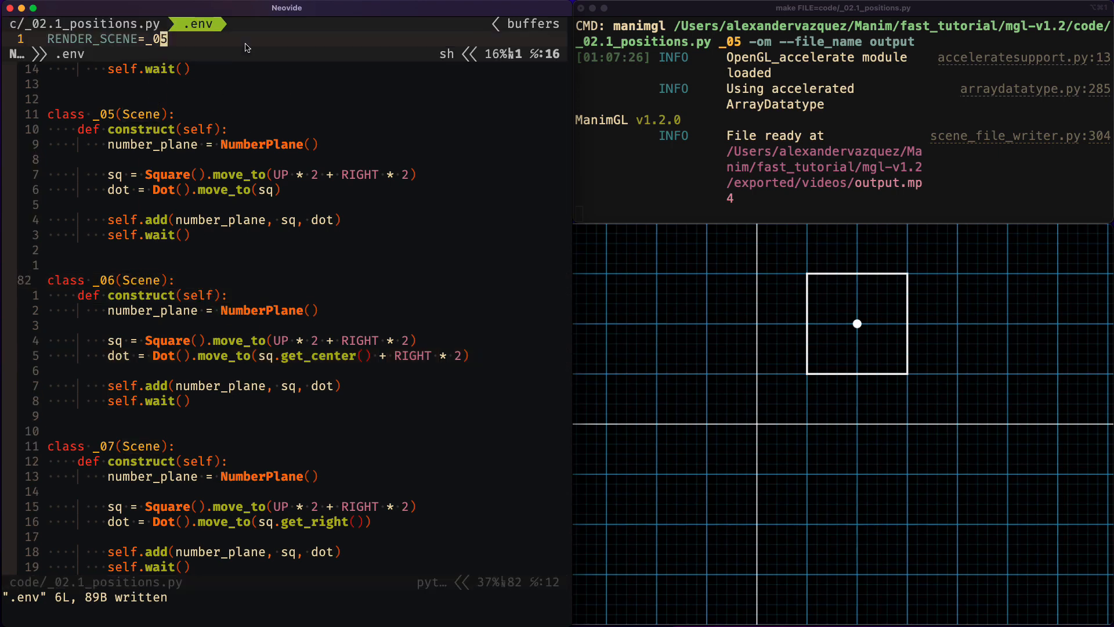
text(r6)
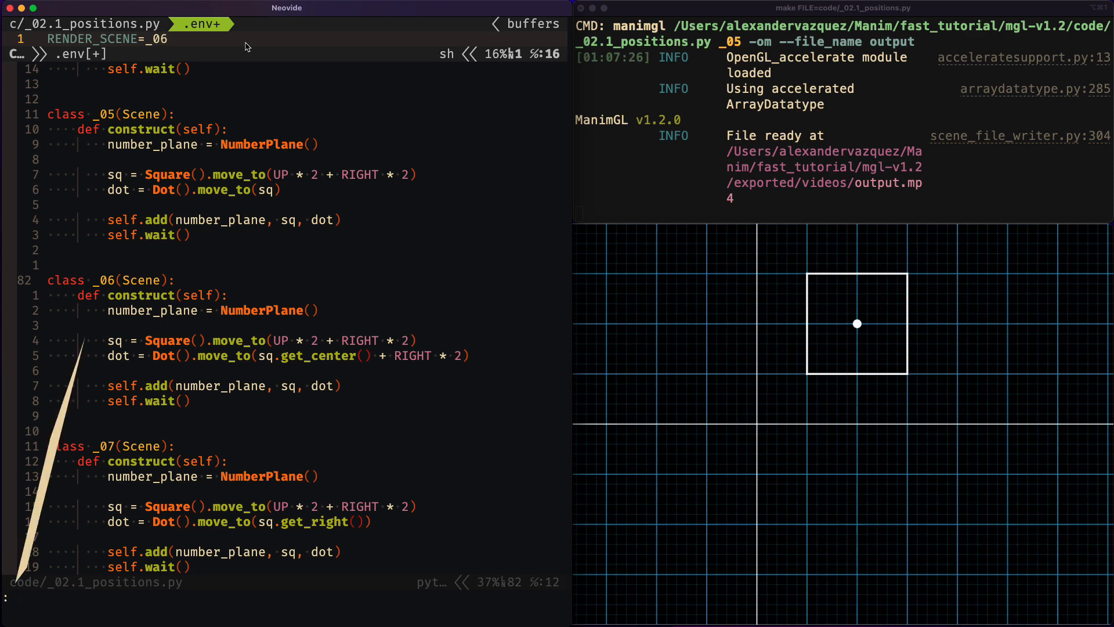
text(:w)
key(Return)
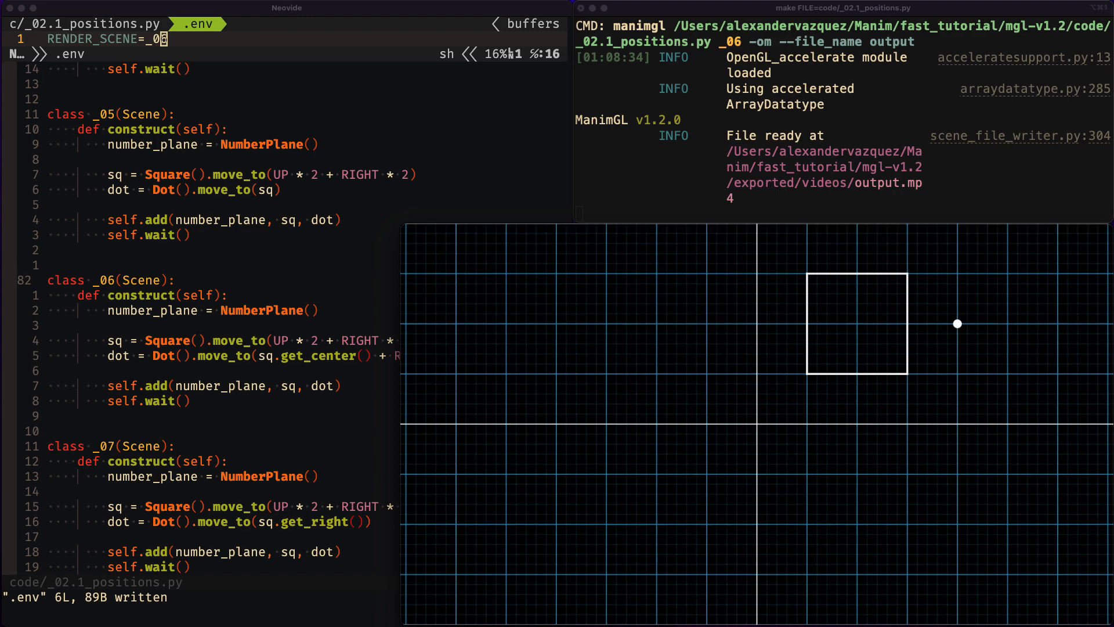
key(ctrl+Left)
scroll(739, 398, down, 5)
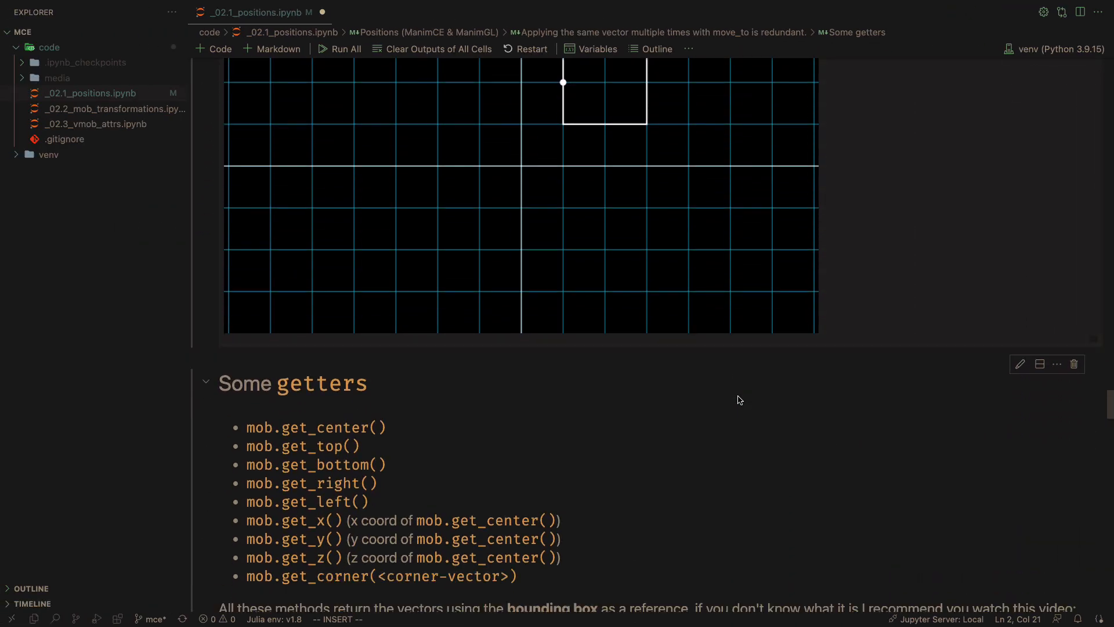
scroll(738, 399, down, 4)
scroll(739, 399, down, 2)
scroll(739, 399, down, 1)
scroll(738, 397, down, 1)
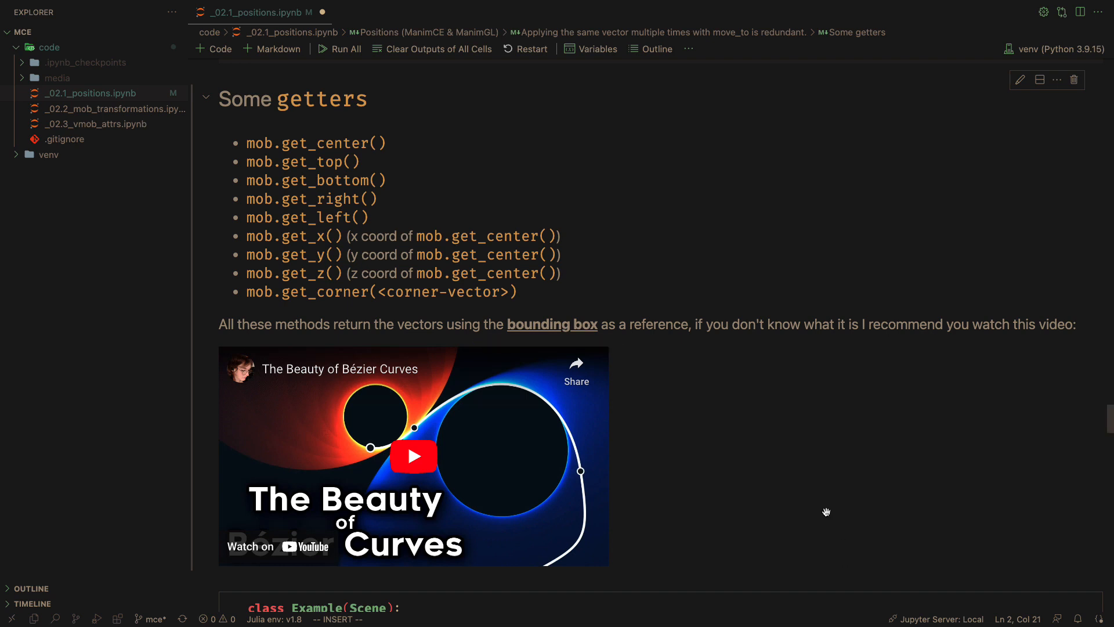
scroll(825, 512, down, 2)
scroll(826, 512, down, 3)
scroll(827, 512, down, 2)
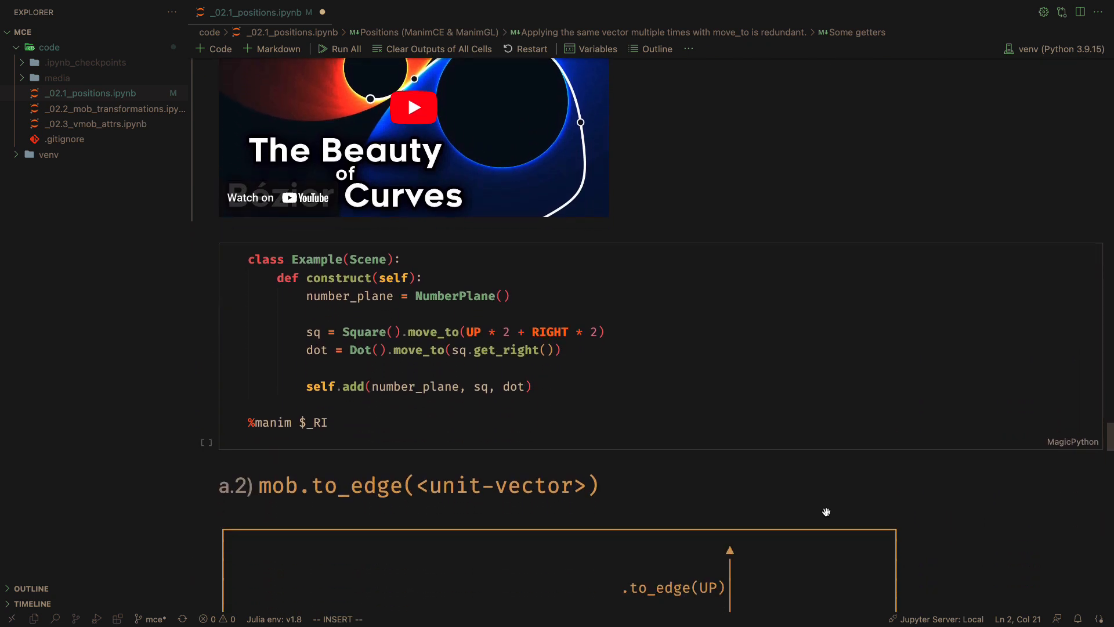
scroll(827, 513, down, 1)
Render the getters cell with the dot at sq.get_right()
click(610, 281)
click(533, 310)
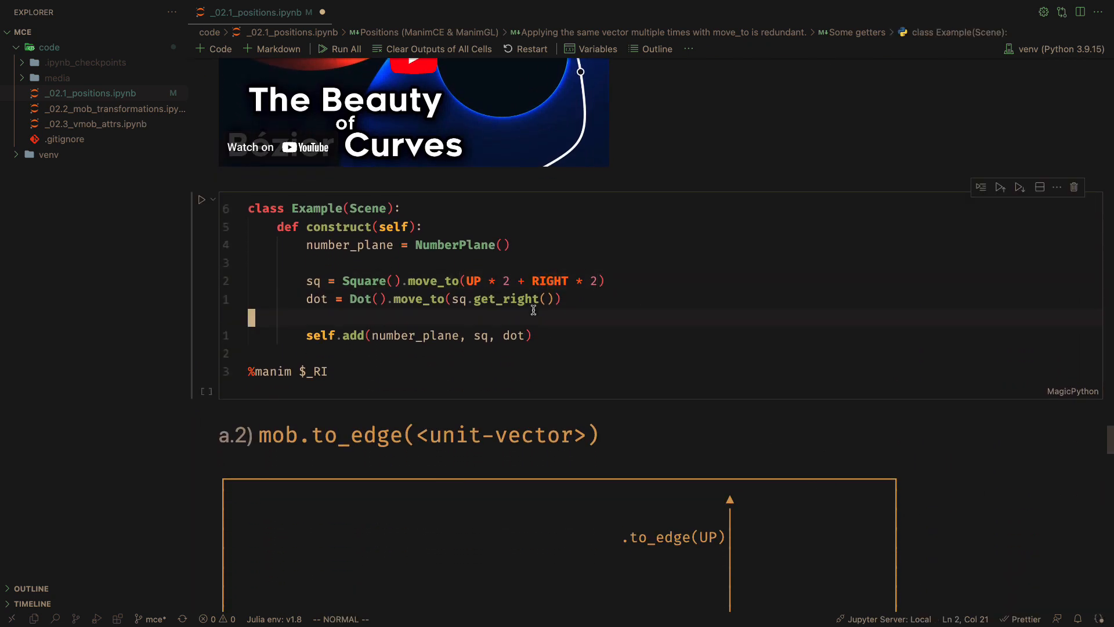
key(Escape)
key(j)
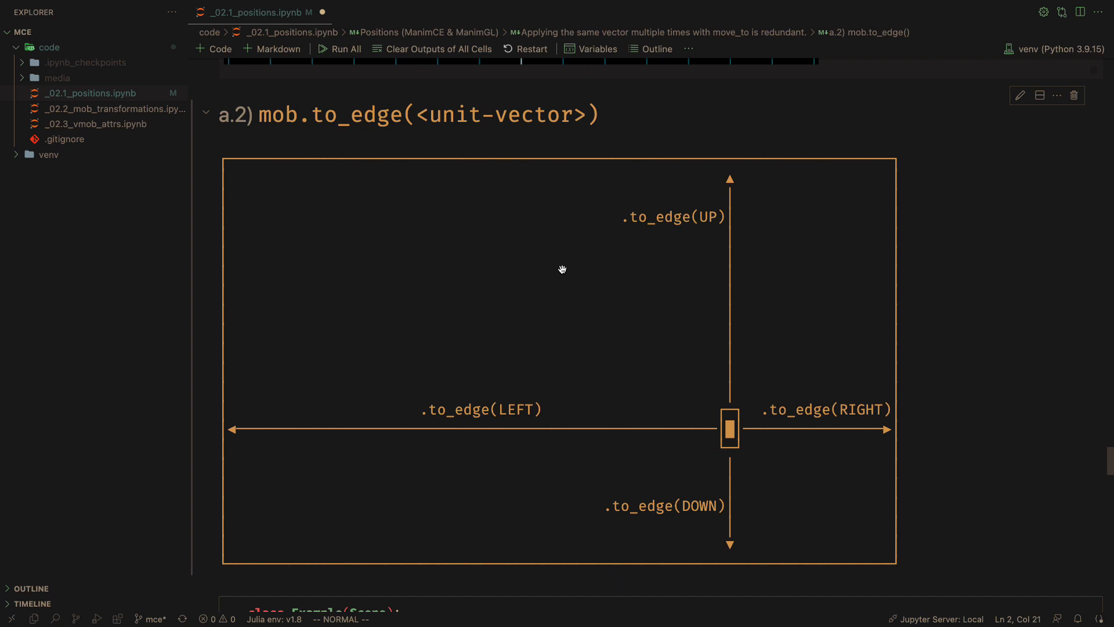
scroll(563, 268, up, 5)
scroll(598, 319, up, 3)
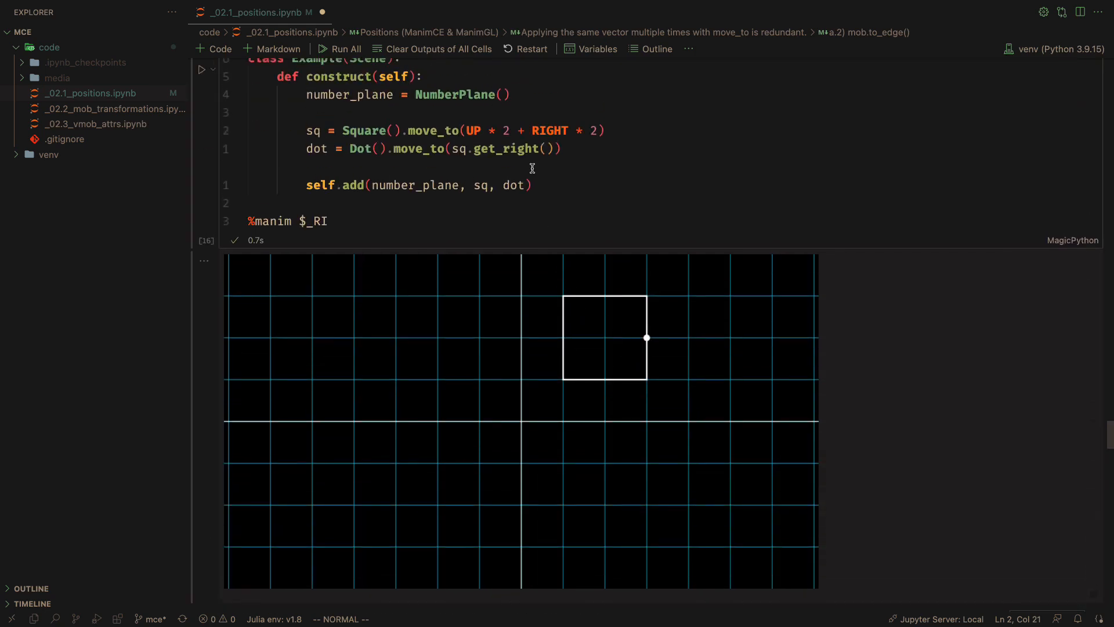
Change get_right to get_left, re-render, then position the caret to append + DOWN
click(533, 150)
key(a)
key(BackSpace)
key(BackSpace)
key(BackSpace)
key(BackSpace)
key(BackSpace)
text(le)
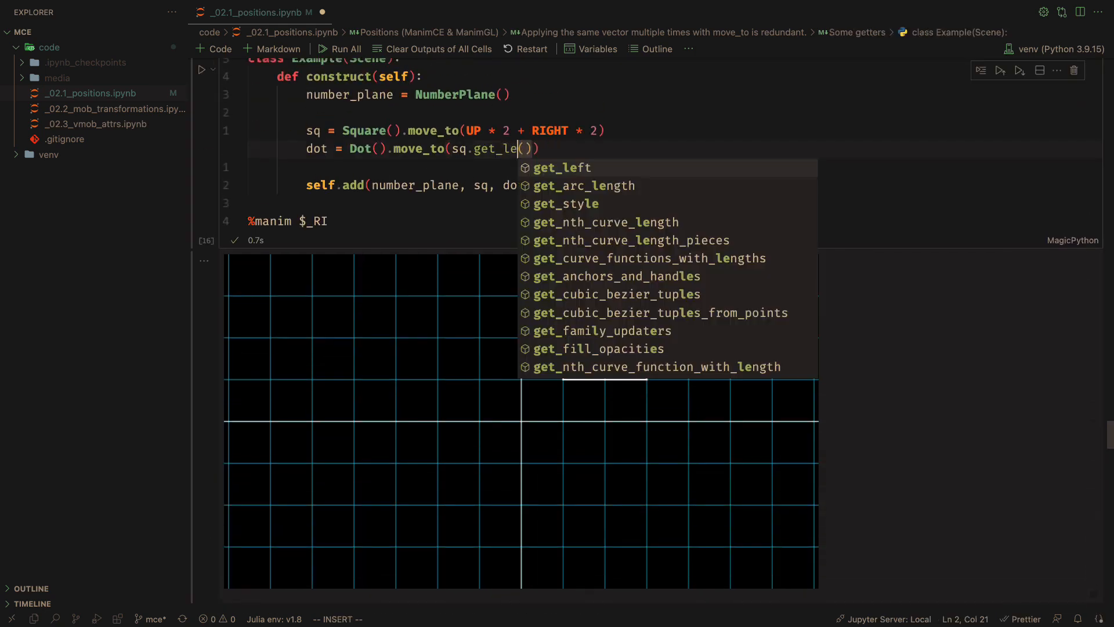
text(ft)
key(shift+Return)
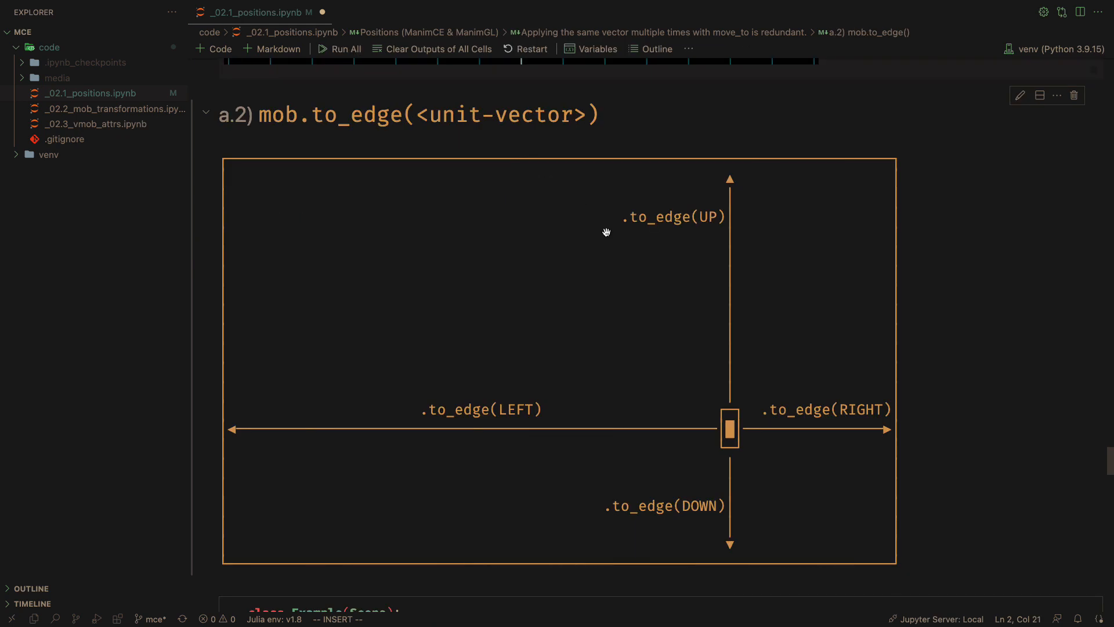
scroll(607, 235, up, 2)
scroll(607, 235, up, 3)
scroll(607, 235, up, 3)
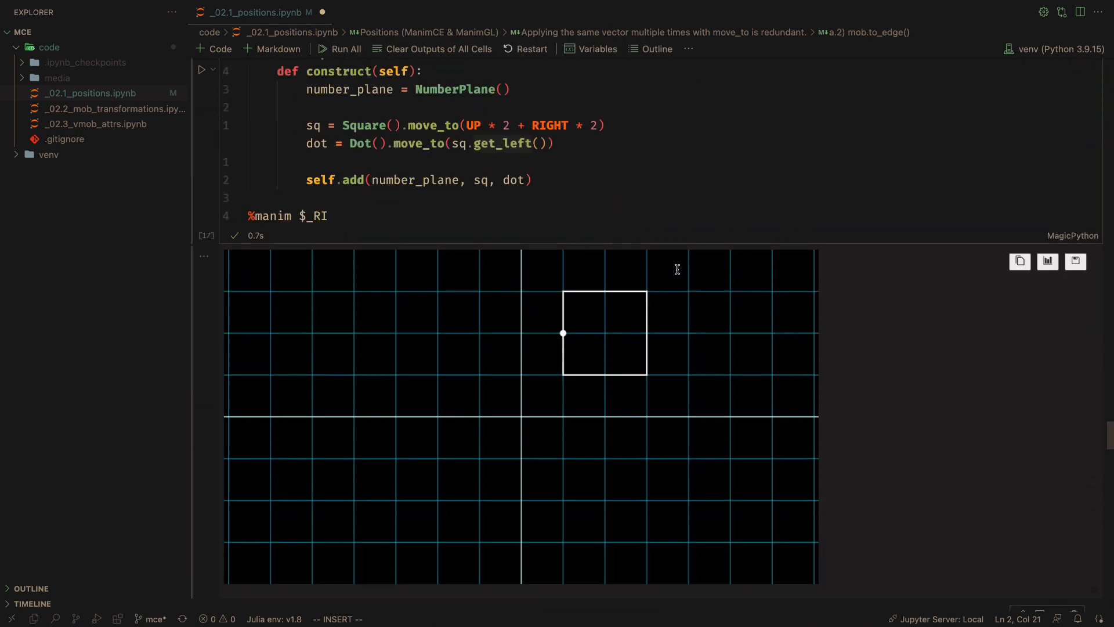
click(545, 149)
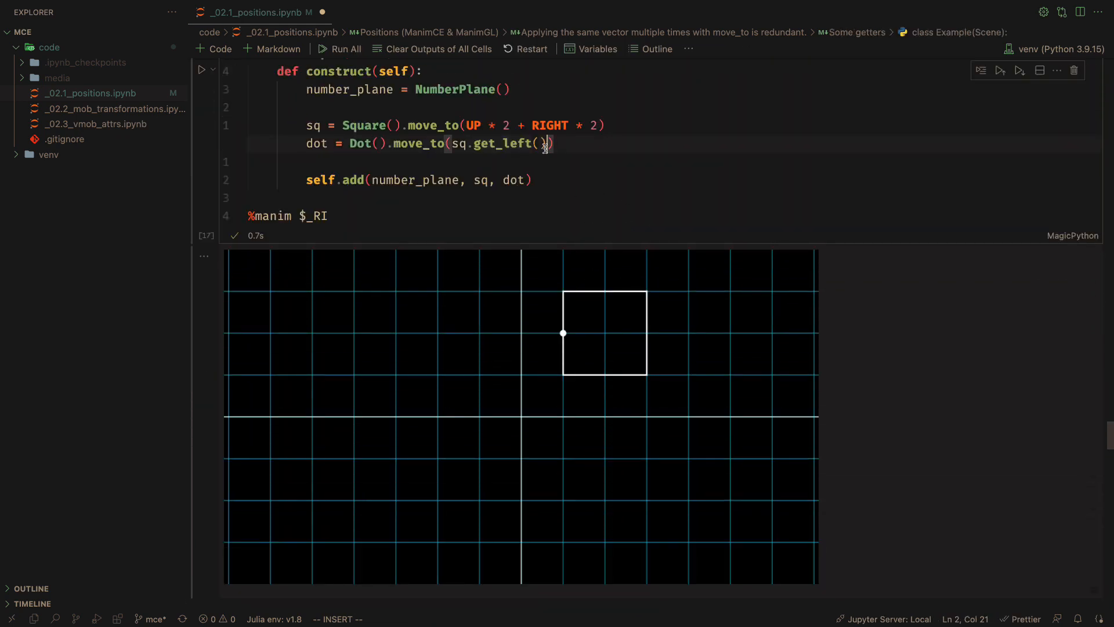
text(+)
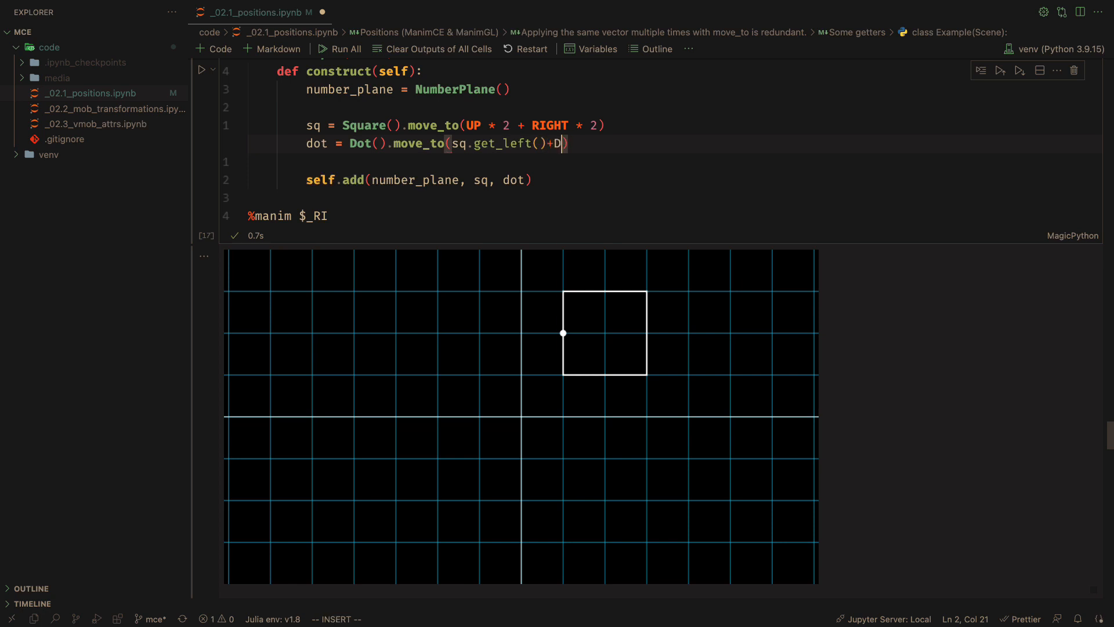
text(DOWN)
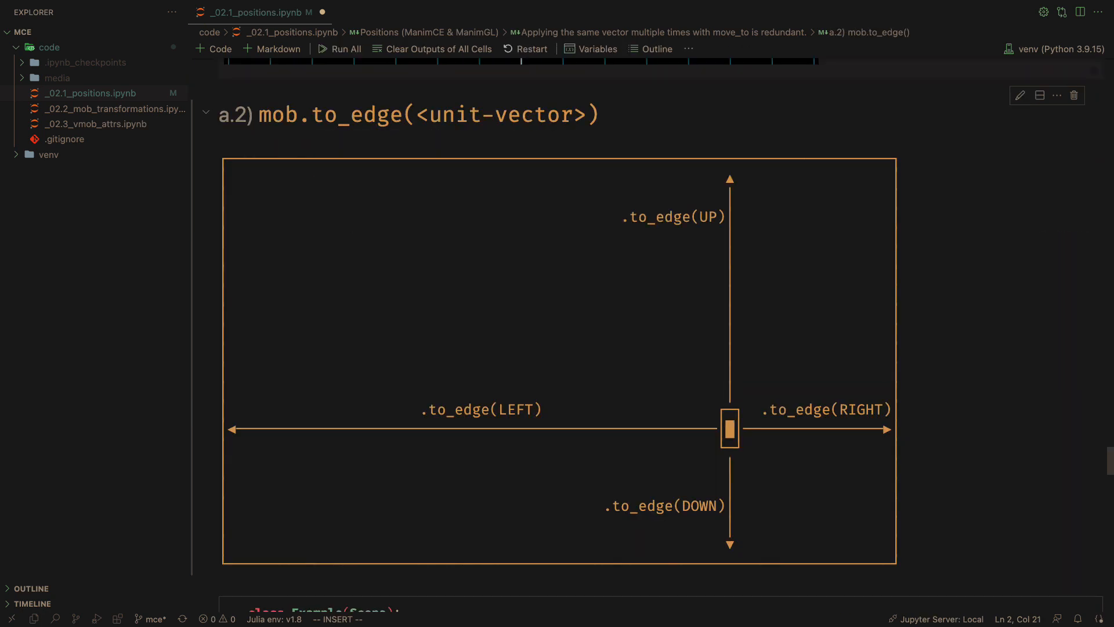
scroll(641, 239, up, 1)
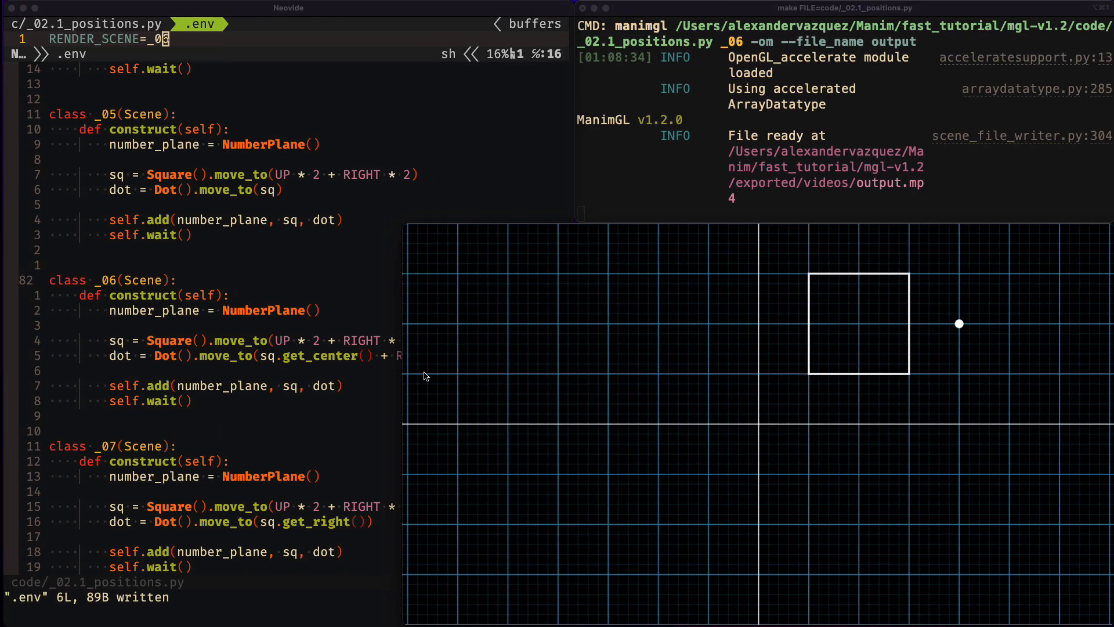
scroll(161, 361, down, 1)
scroll(161, 361, down, 3)
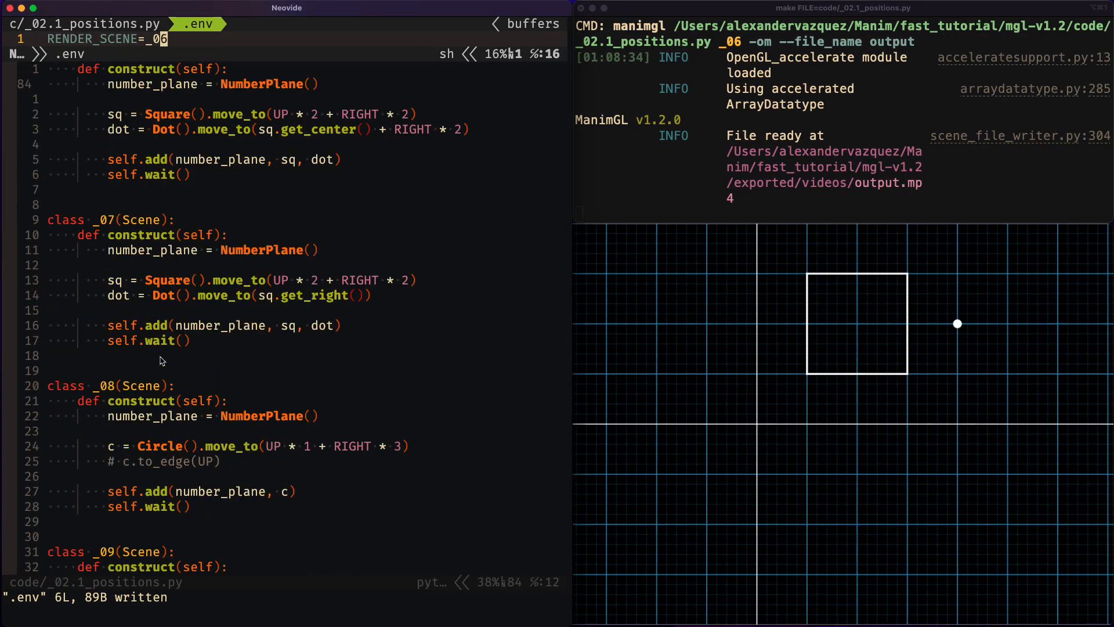
scroll(161, 360, down, 3)
Fix the extra parenthesis after get_bottom in scene _07 and save with :w
click(327, 207)
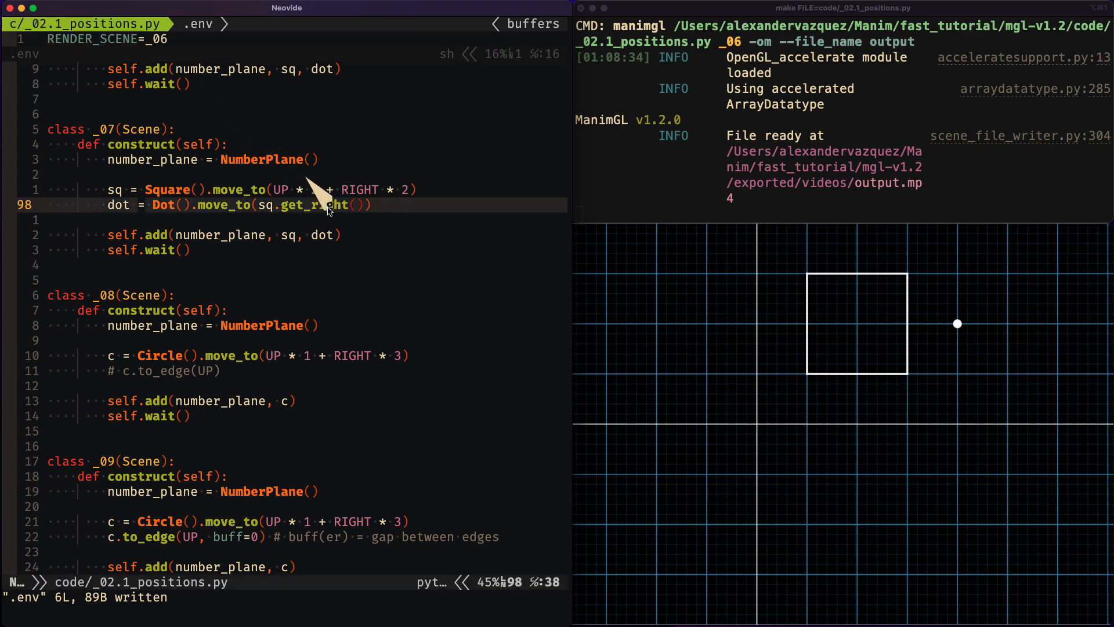
text(ciw)
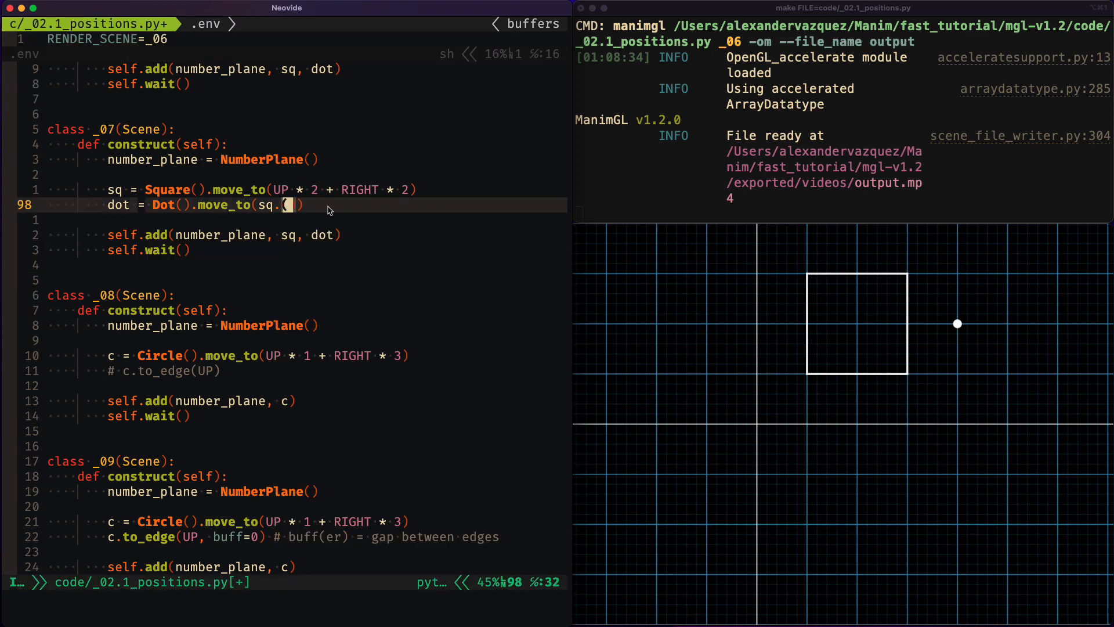
text(get_bottom)
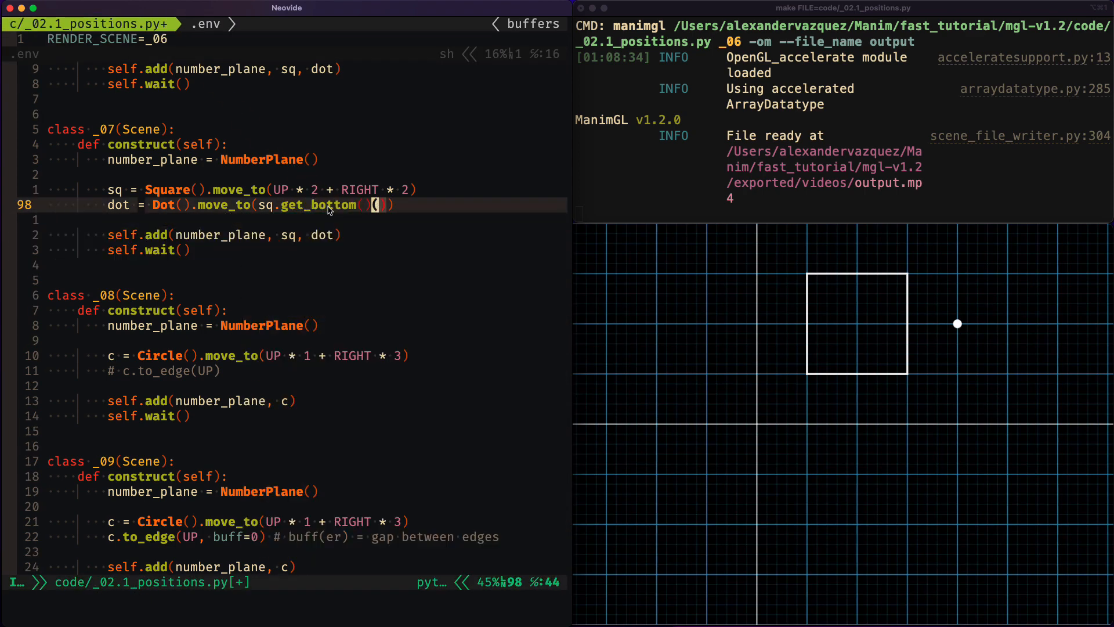
key(BackSpace)
key(Escape)
key(colon)
text(:w)
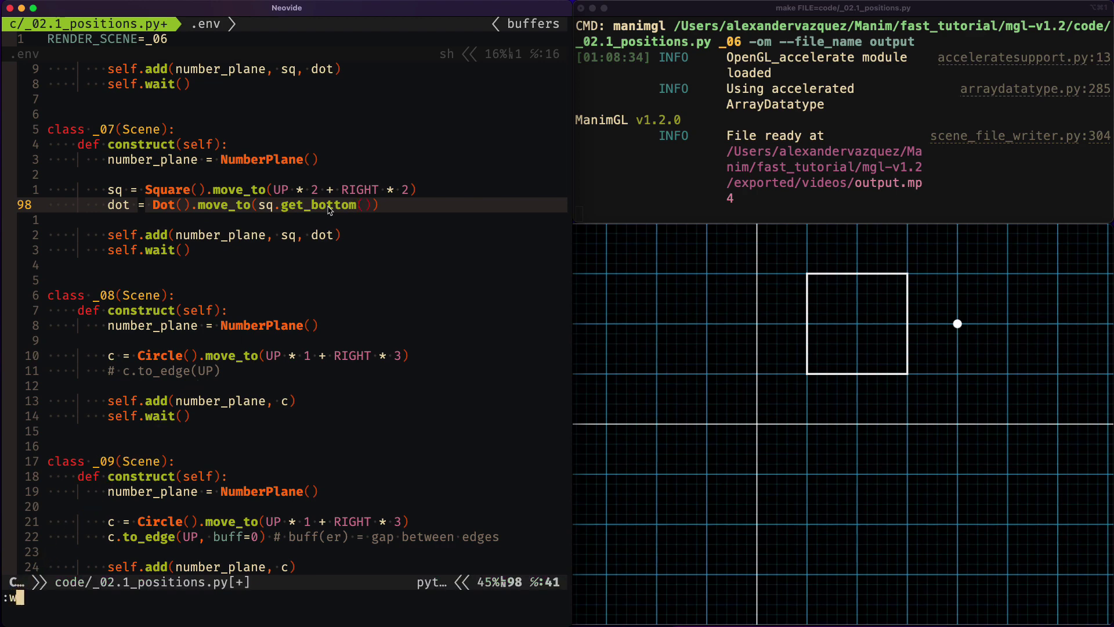
key(Return)
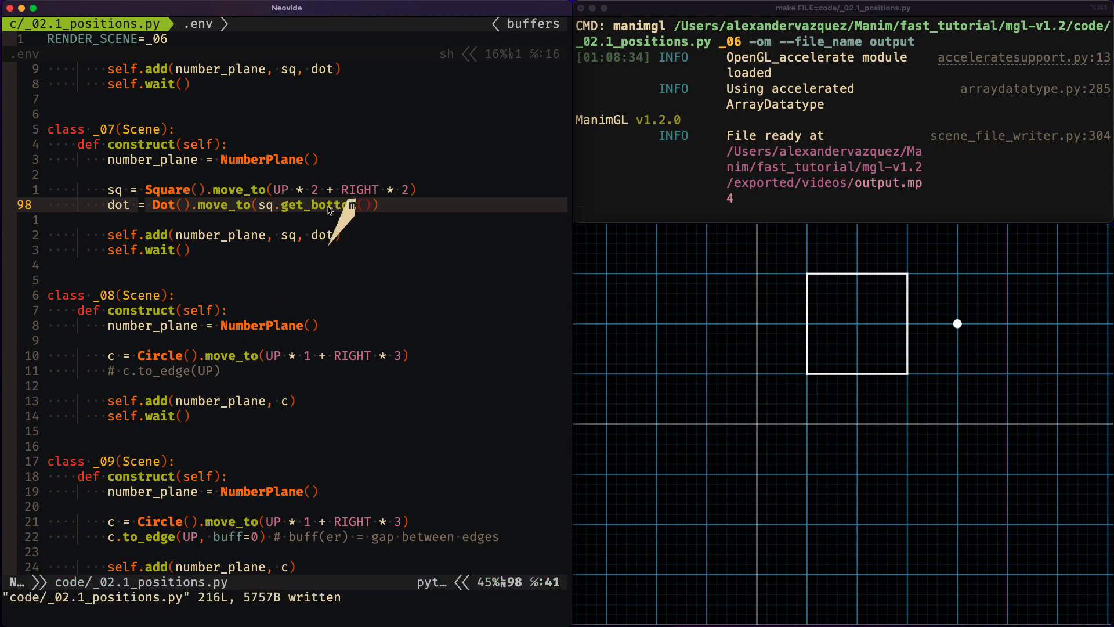
Set RENDER_SCENE to _07 in .env and save to render that scene
click(202, 36)
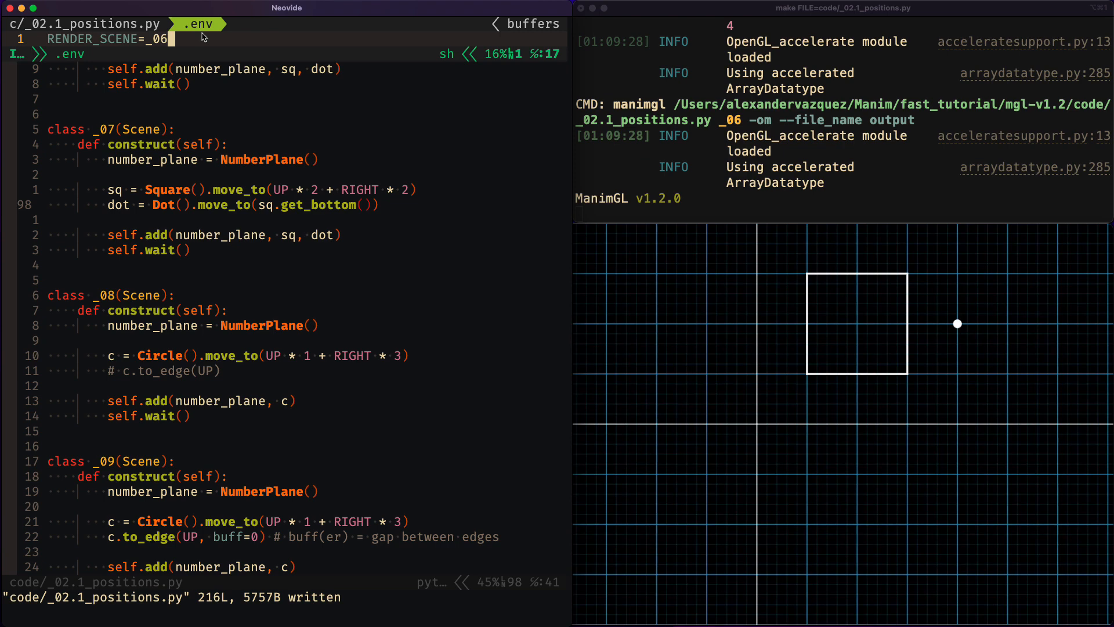
key(r)
key(7)
key(Escape)
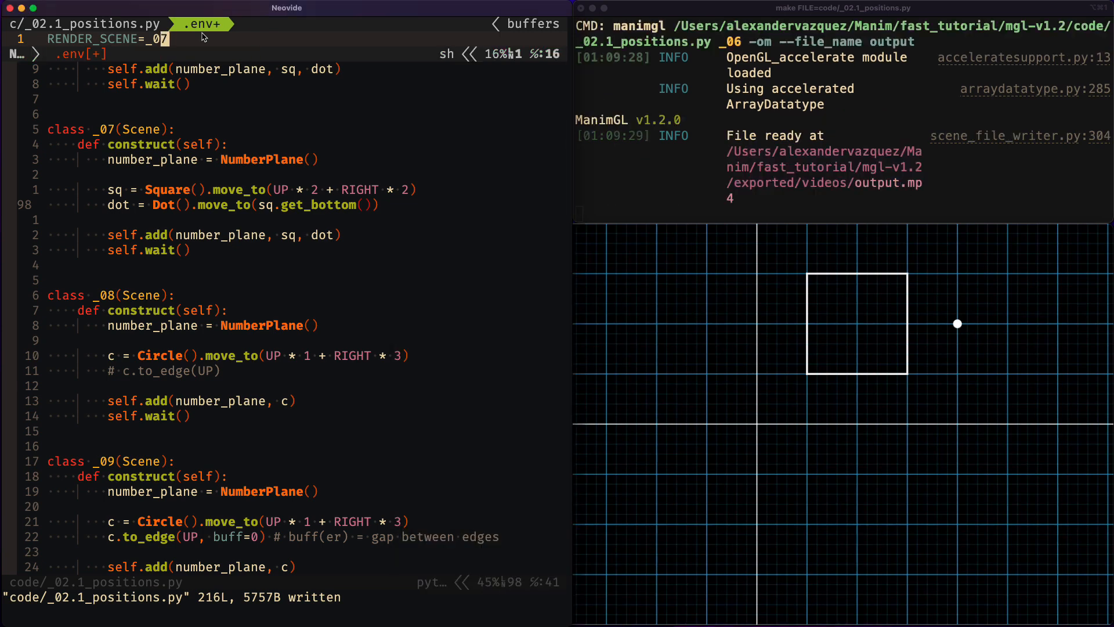
text(:w)
key(Return)
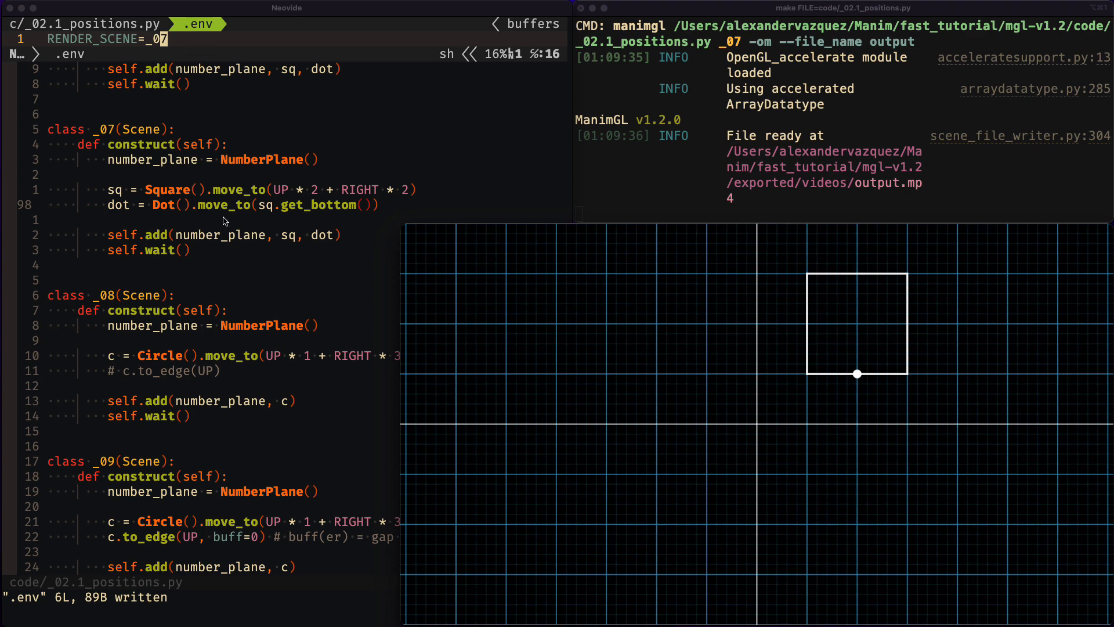
Replace get_bottom with get_top on the dot line and save to re-render the dot at the top
click(351, 301)
click(332, 205)
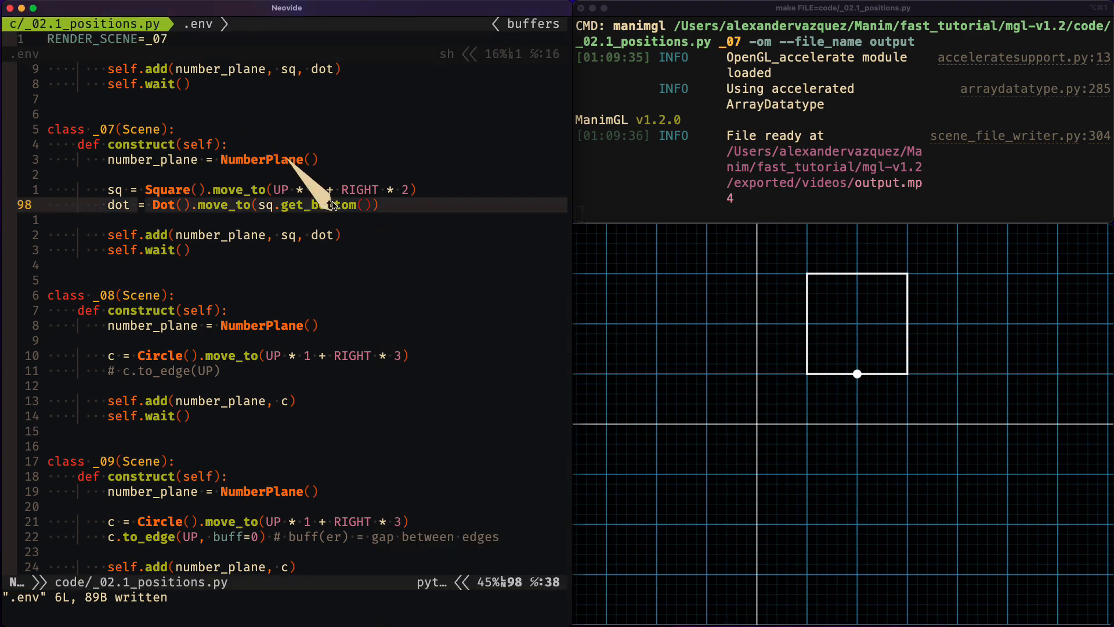
text(ciwget_to)
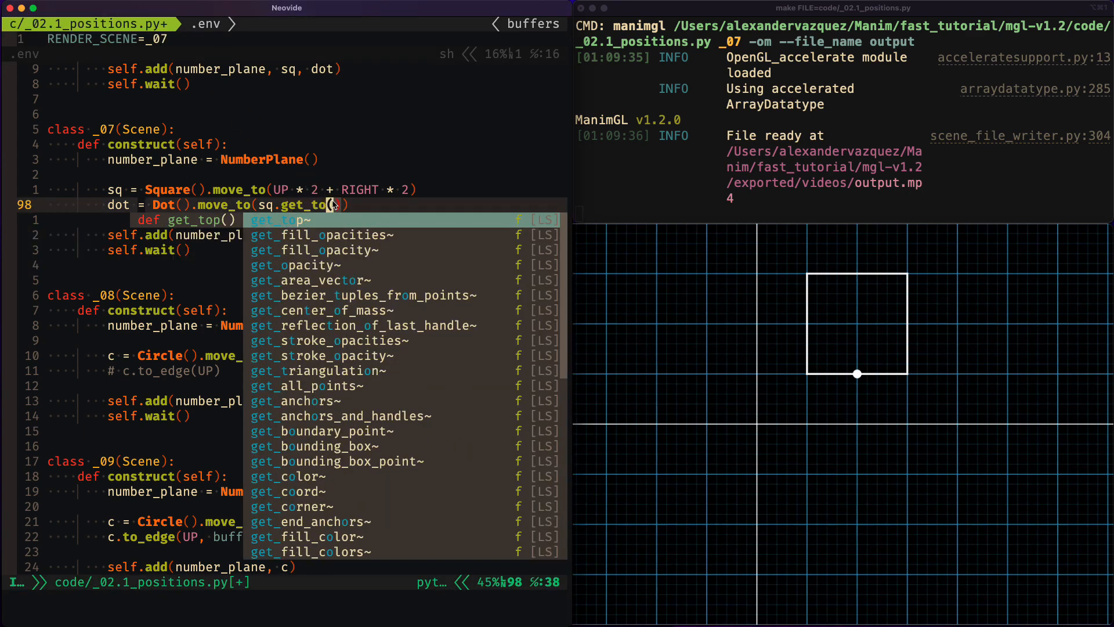
text(p)
key(Escape)
text(:w)
key(Return)
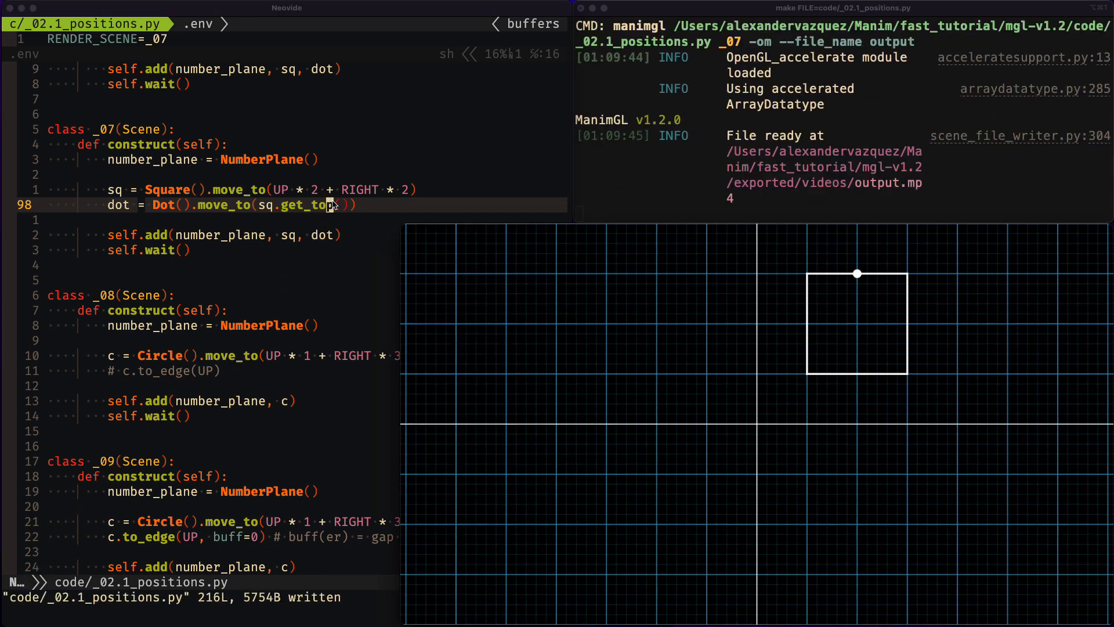
click(340, 273)
click(340, 273)
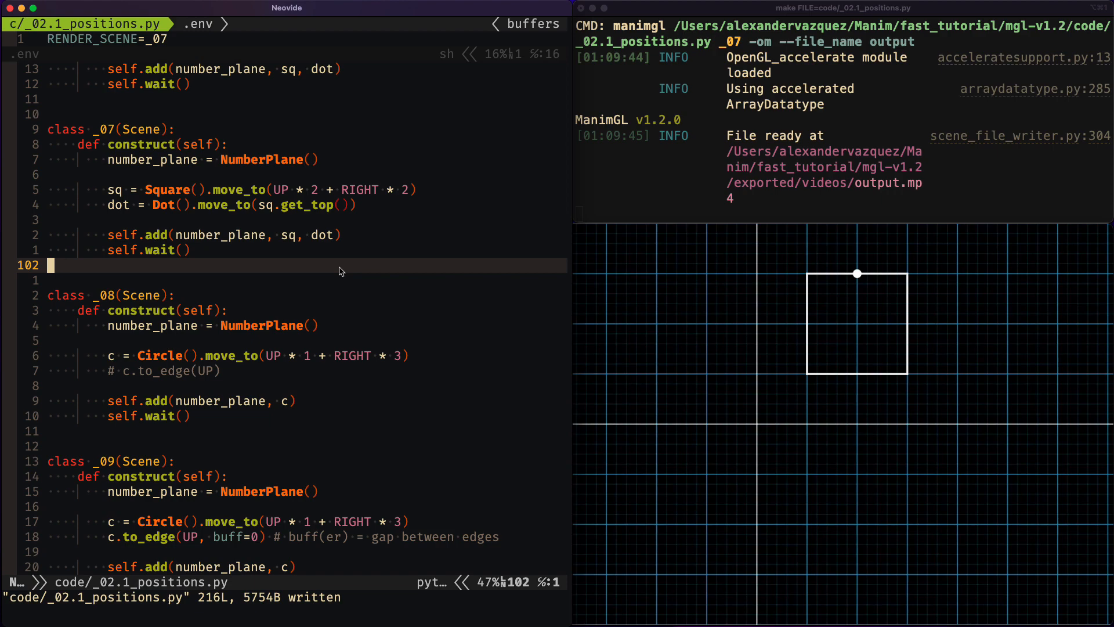
key(ctrl+Left)
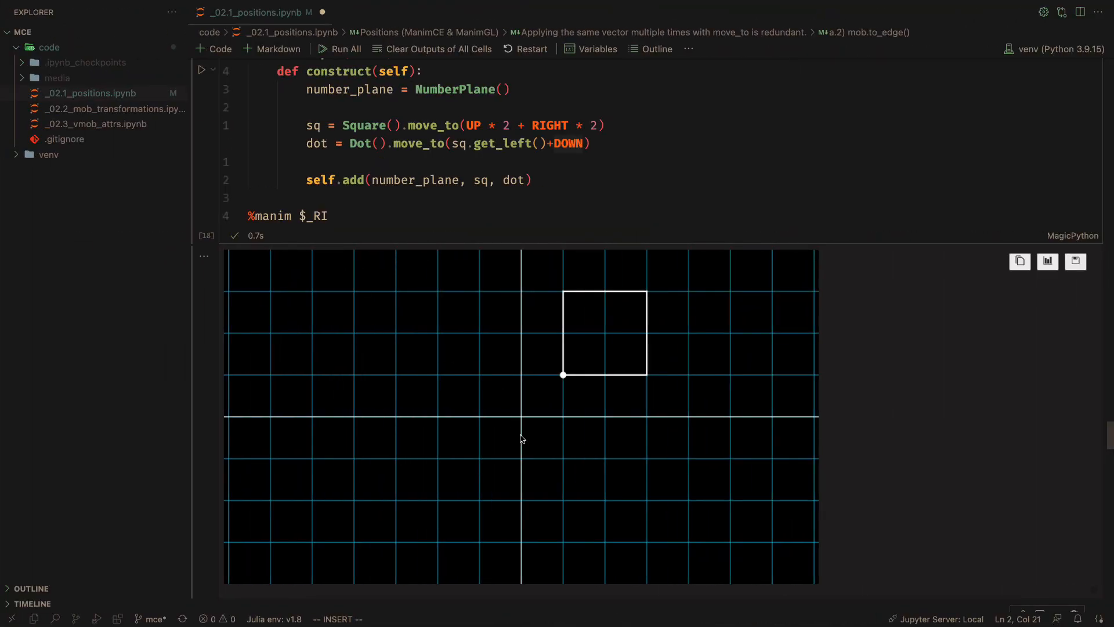
scroll(520, 439, down, 3)
scroll(520, 439, down, 3)
scroll(520, 439, down, 2)
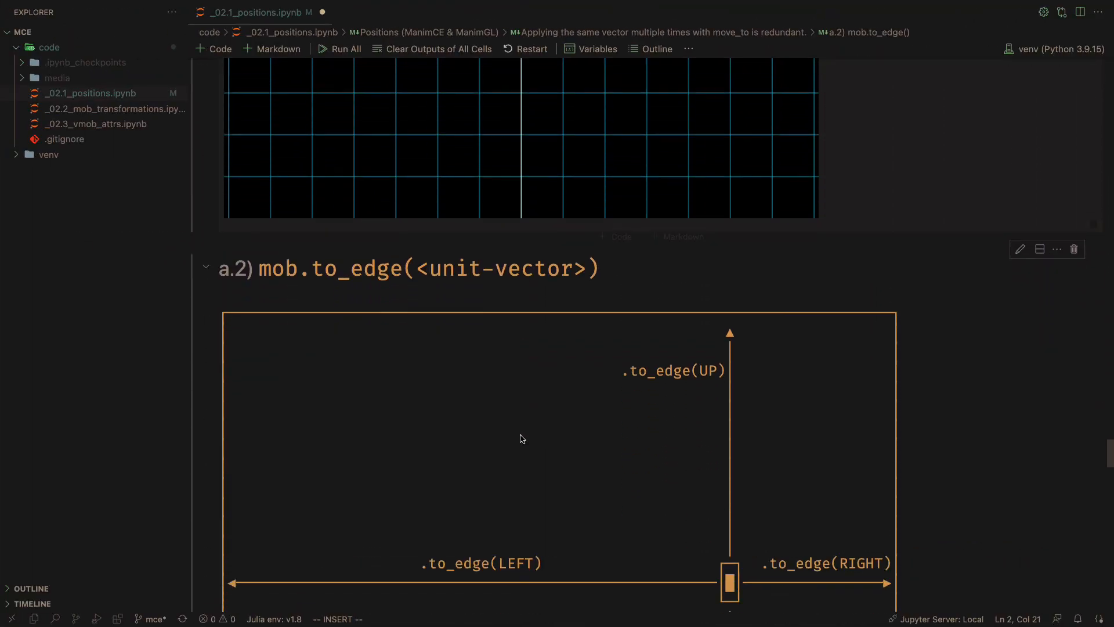
scroll(521, 439, down, 3)
scroll(521, 438, up, 1)
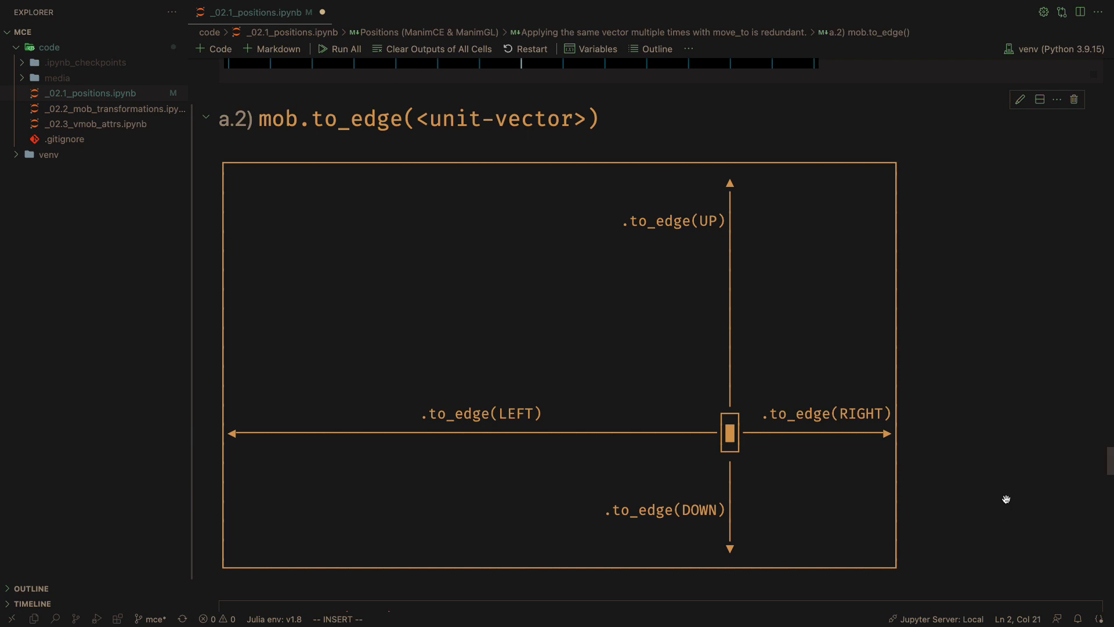
scroll(1007, 502, down, 1)
scroll(1006, 502, down, 4)
scroll(1001, 493, down, 2)
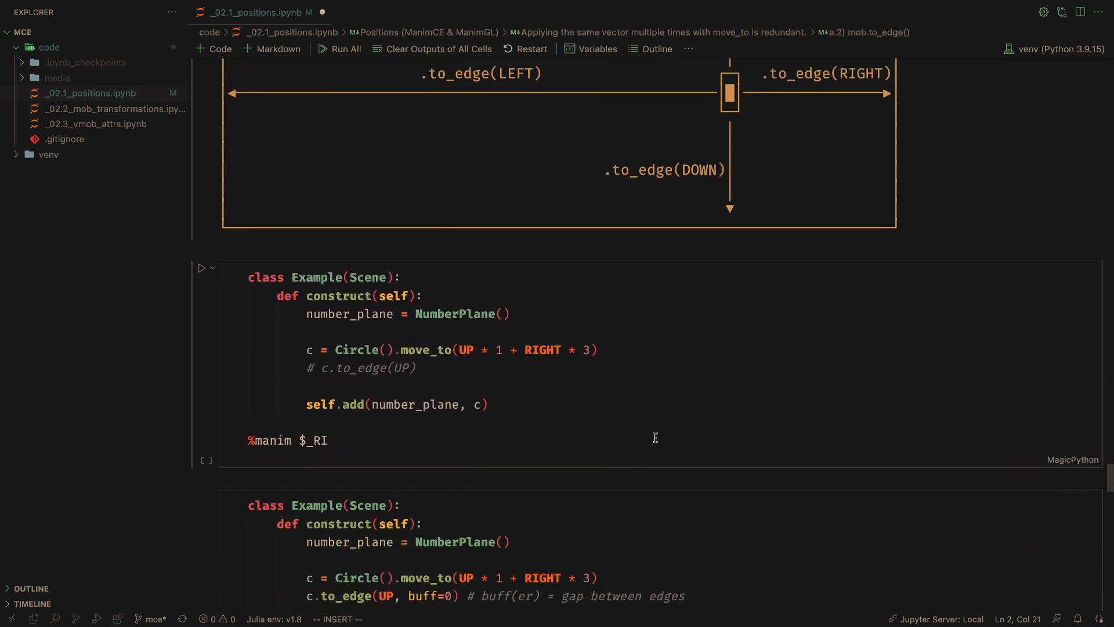
Render the to_edge cell, then uncomment c.to_edge(UP)
click(592, 445)
key(shift+Return)
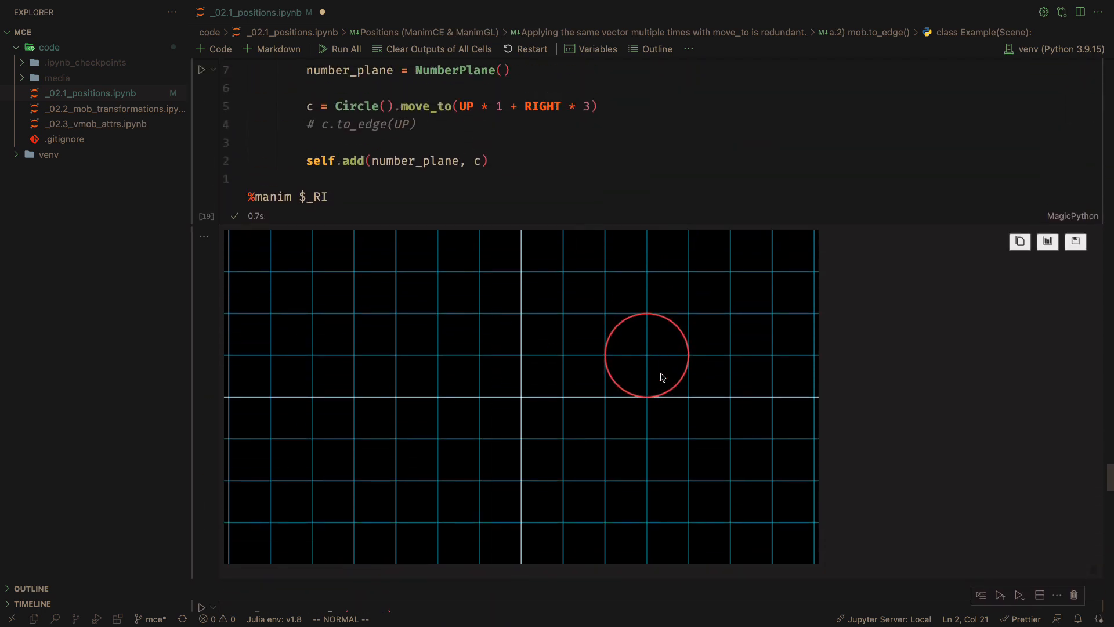
scroll(633, 352, up, 2)
click(446, 195)
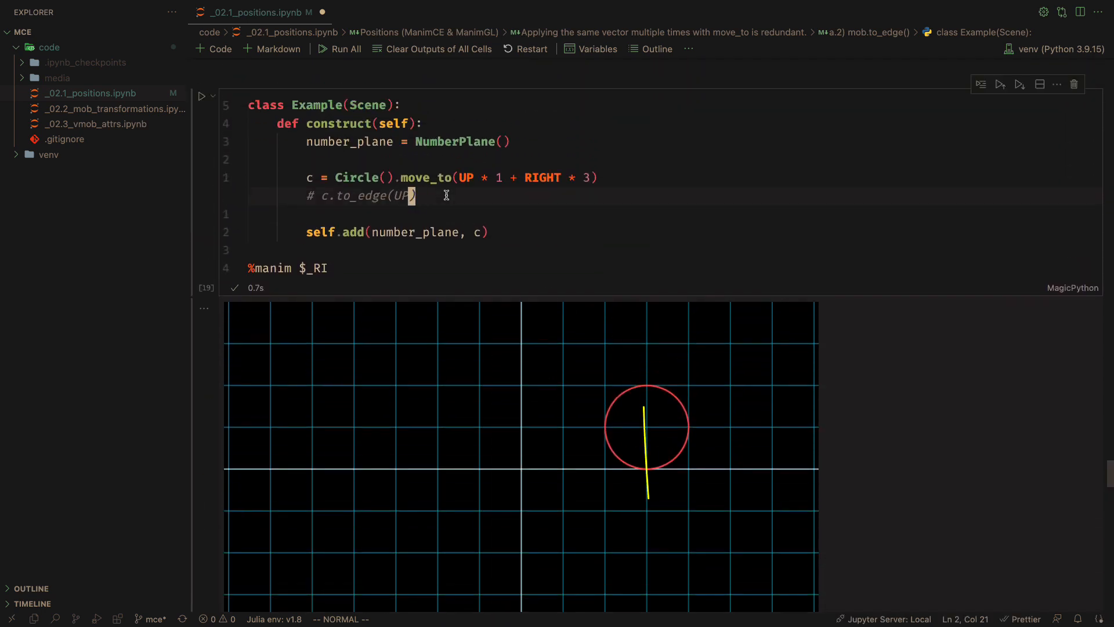
key(ctrl+slash)
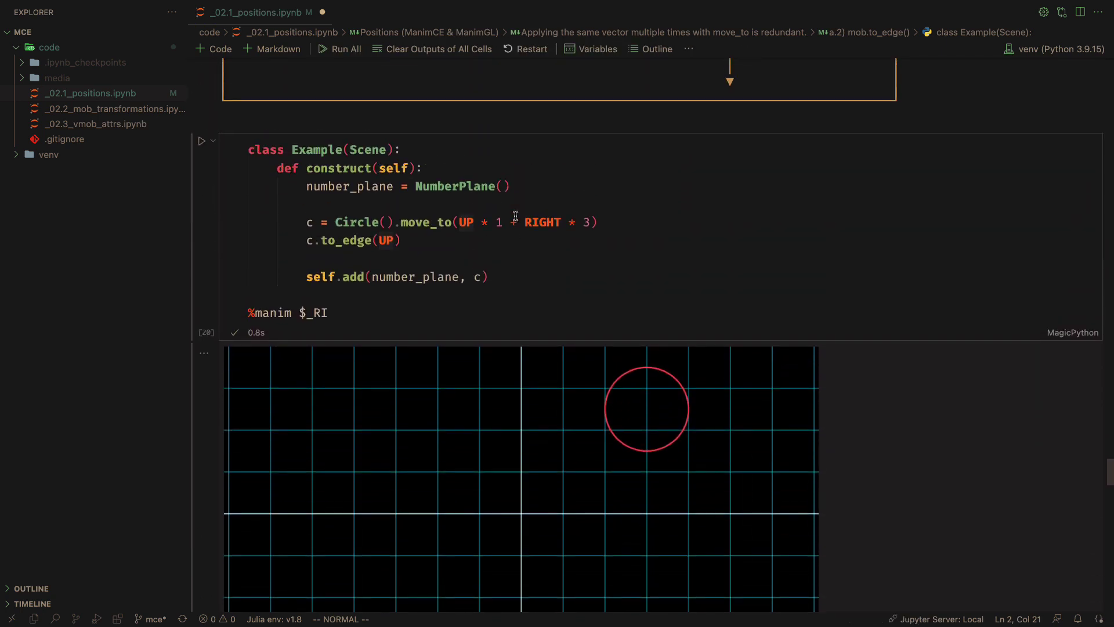
scroll(514, 217, down, 1)
Change the to_edge direction from UP to LEFT and re-render
click(390, 226)
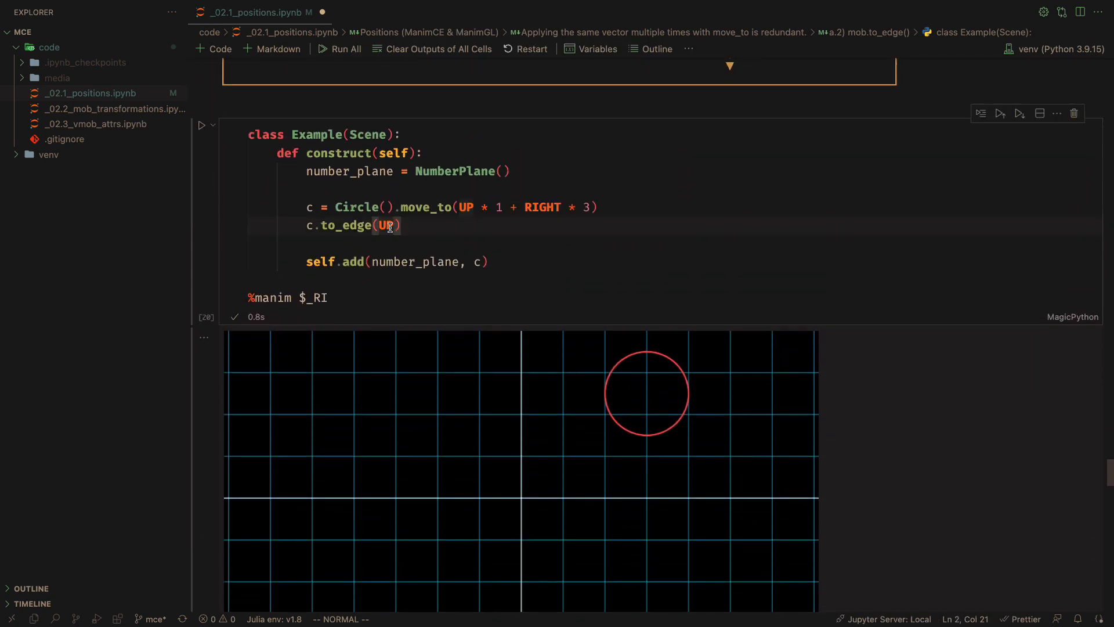
text(ciwLEFT)
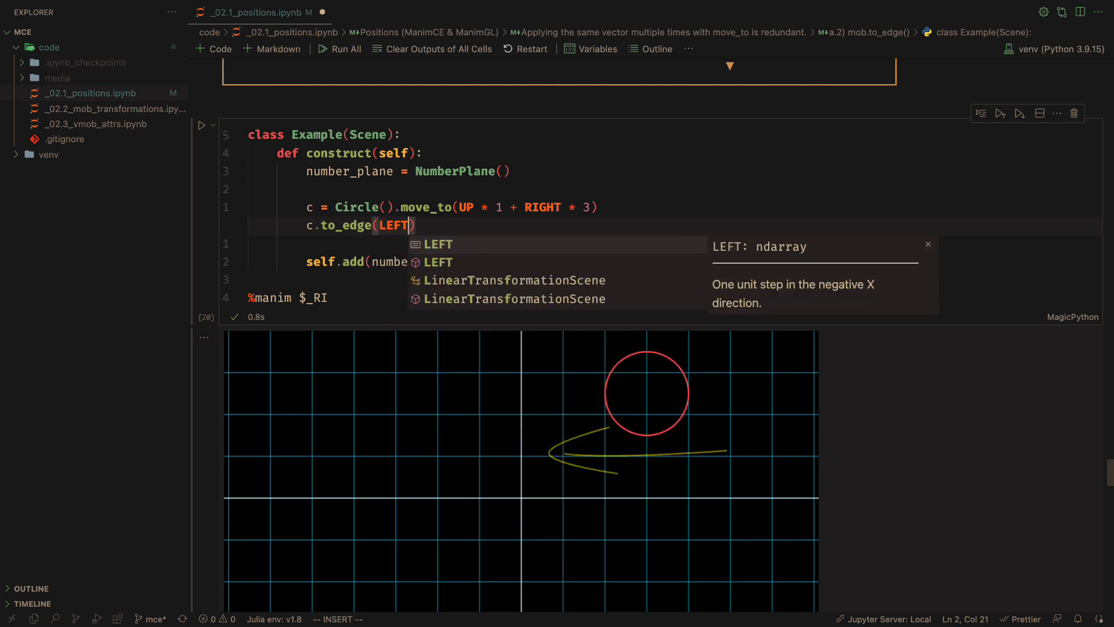
key(Escape)
key(shift+Return)
scroll(471, 217, up, 2)
scroll(470, 219, up, 5)
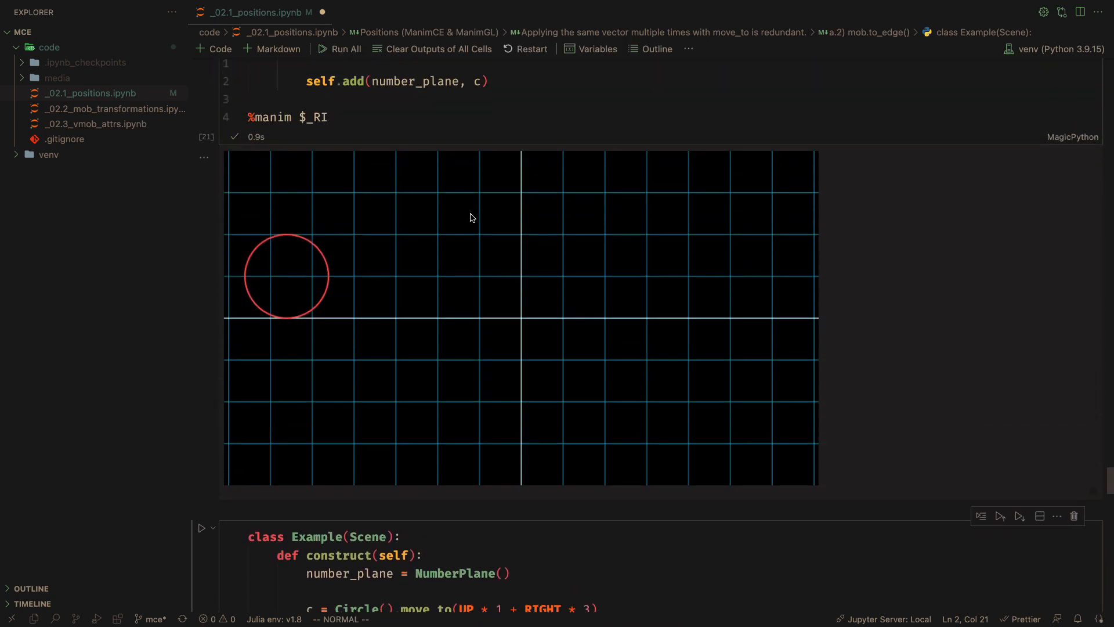
scroll(470, 218, up, 3)
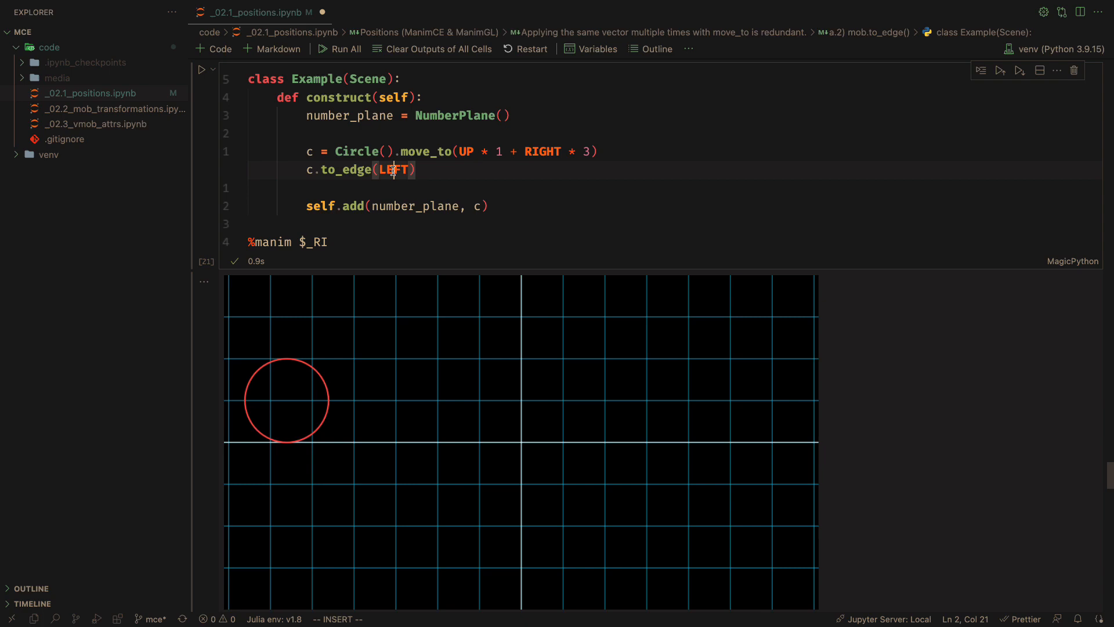
text(D)
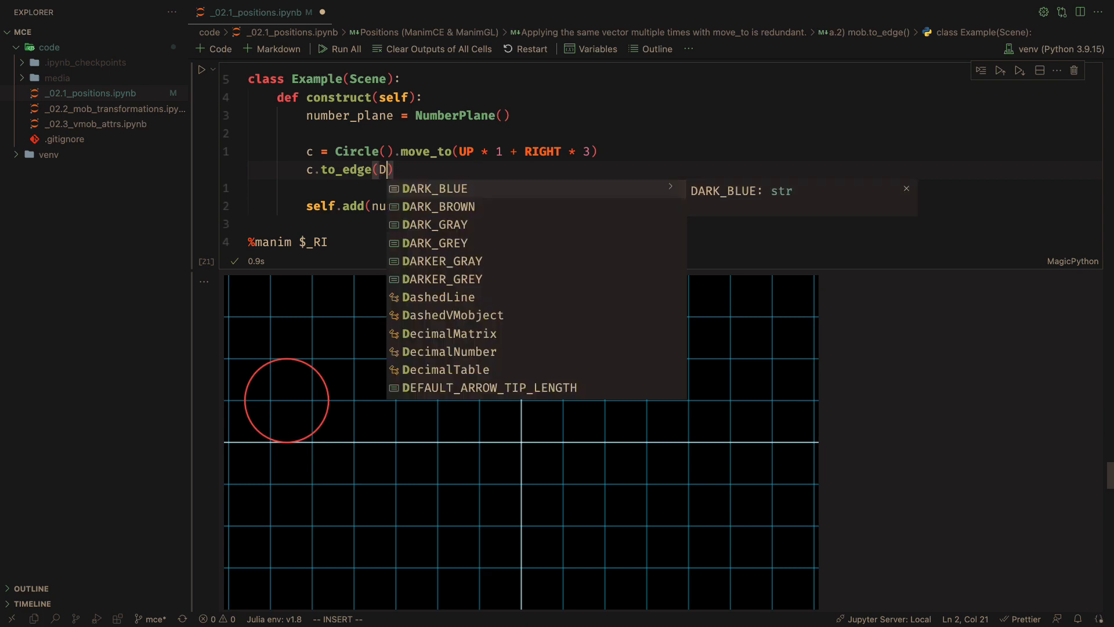
text(OWN)
Change the to_edge direction to DOWN and re-render the circle at the bottom edge
key(Escape)
key(shift+Return)
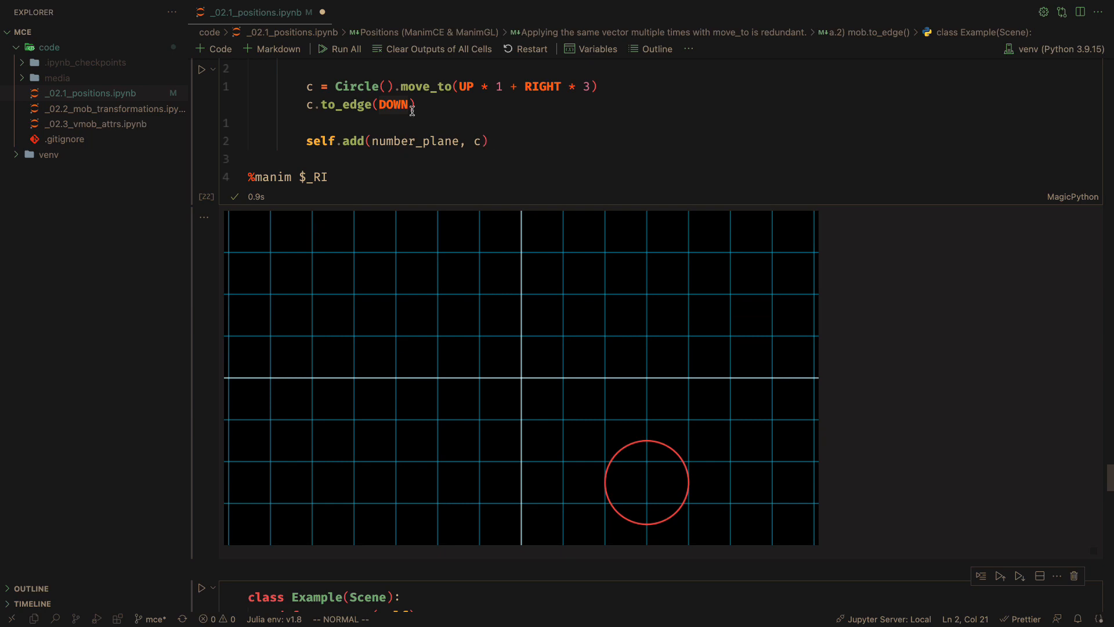
click(413, 109)
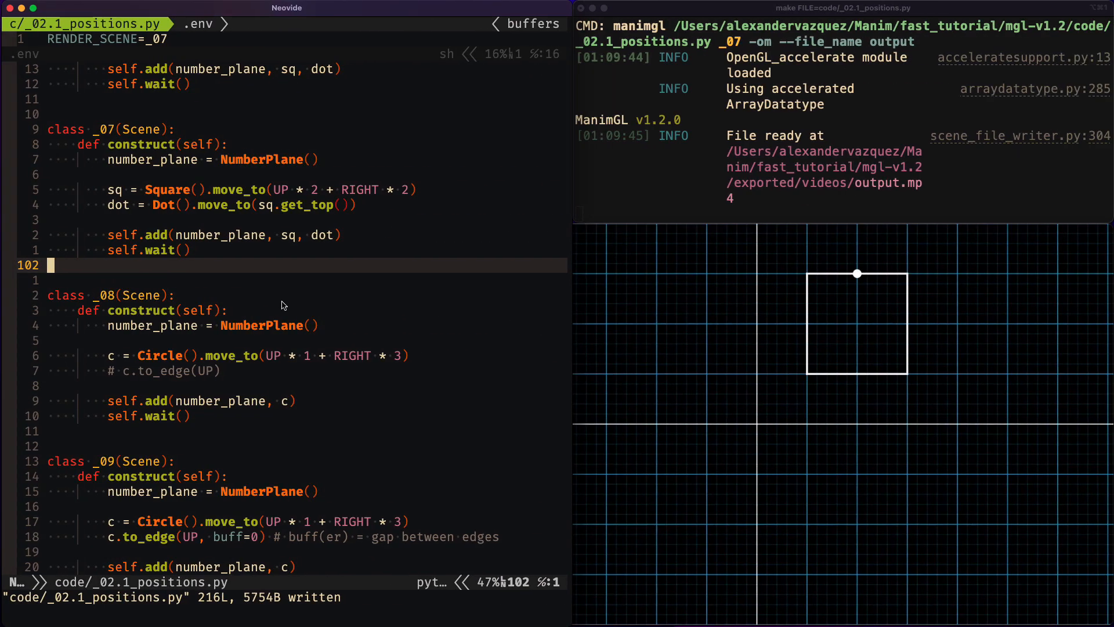
Uncomment c.to_edge in scene _08 and change its direction from UP to DOWN
click(259, 356)
scroll(260, 355, down, 2)
scroll(260, 355, down, 1)
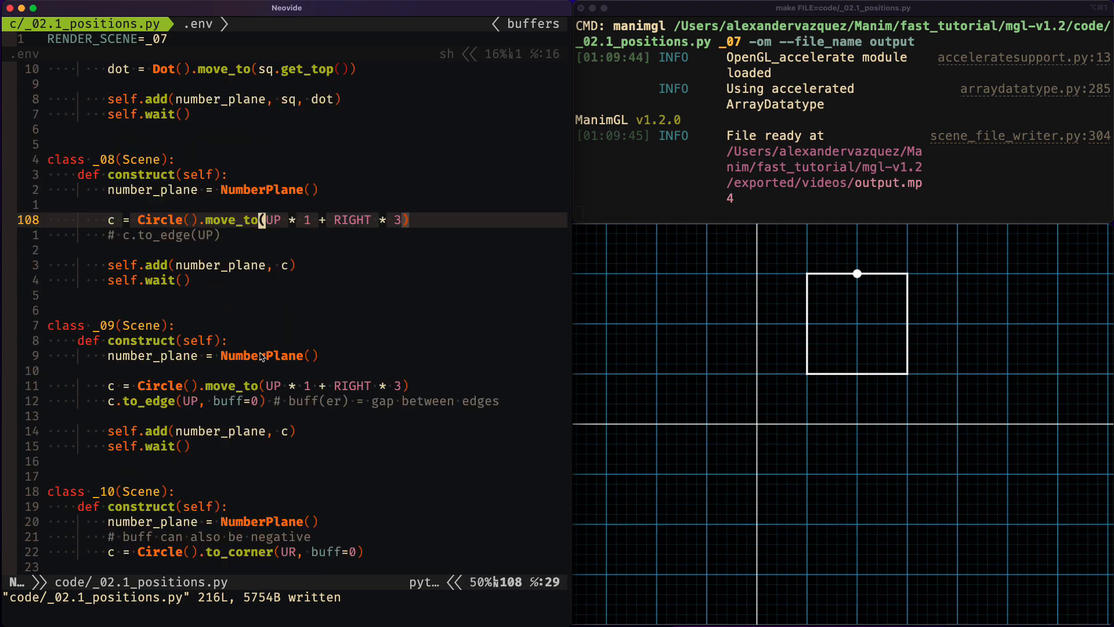
scroll(259, 355, down, 1)
click(227, 193)
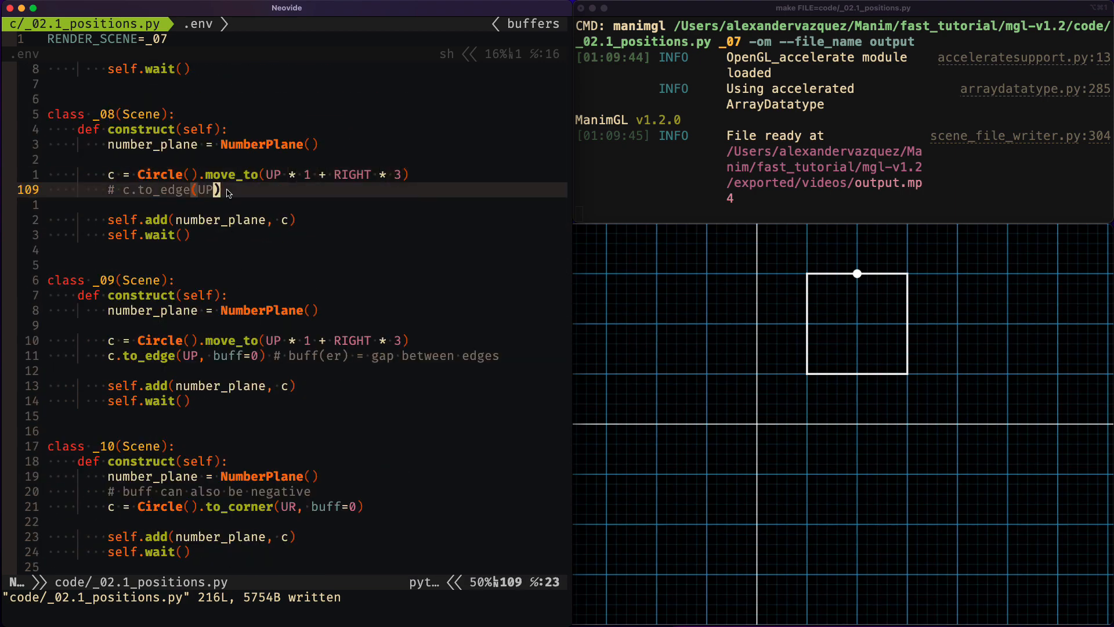
key(c)
key(i)
key(BackSpace)
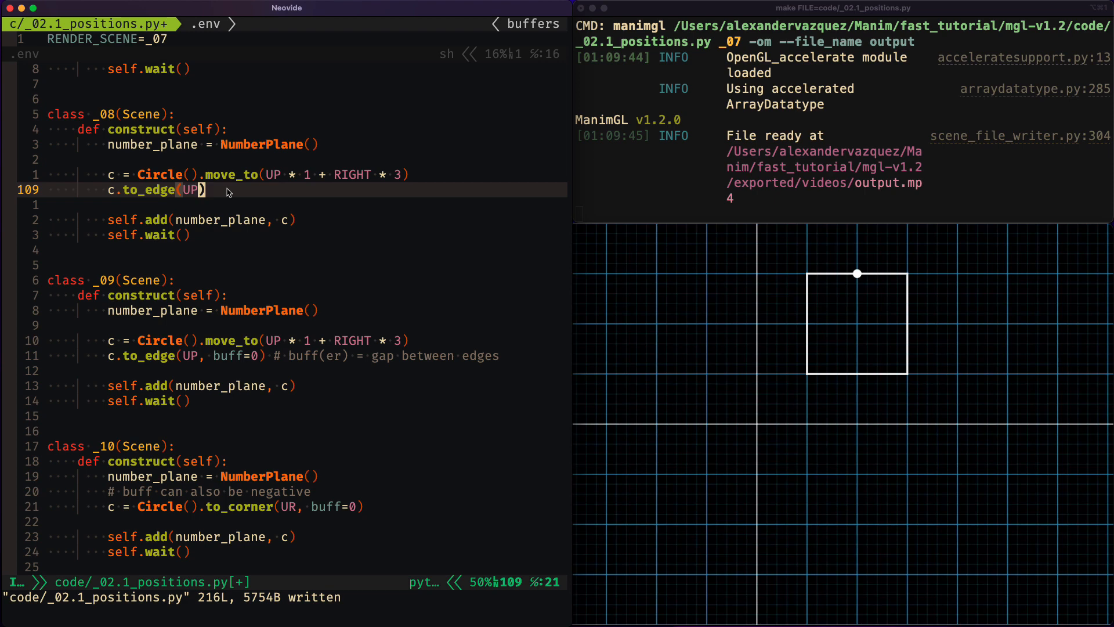
key(BackSpace)
text(DOWN)
key(Escape)
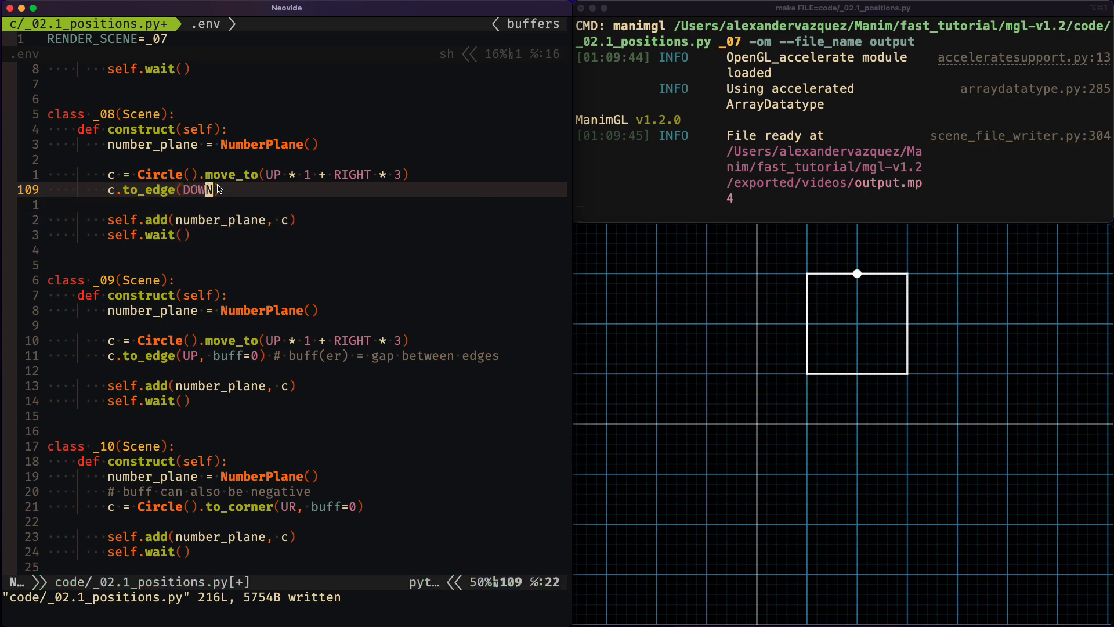
Set RENDER_SCENE to _08, save both files so ManimGL renders the circle at the bottom edge
click(192, 42)
key(A)
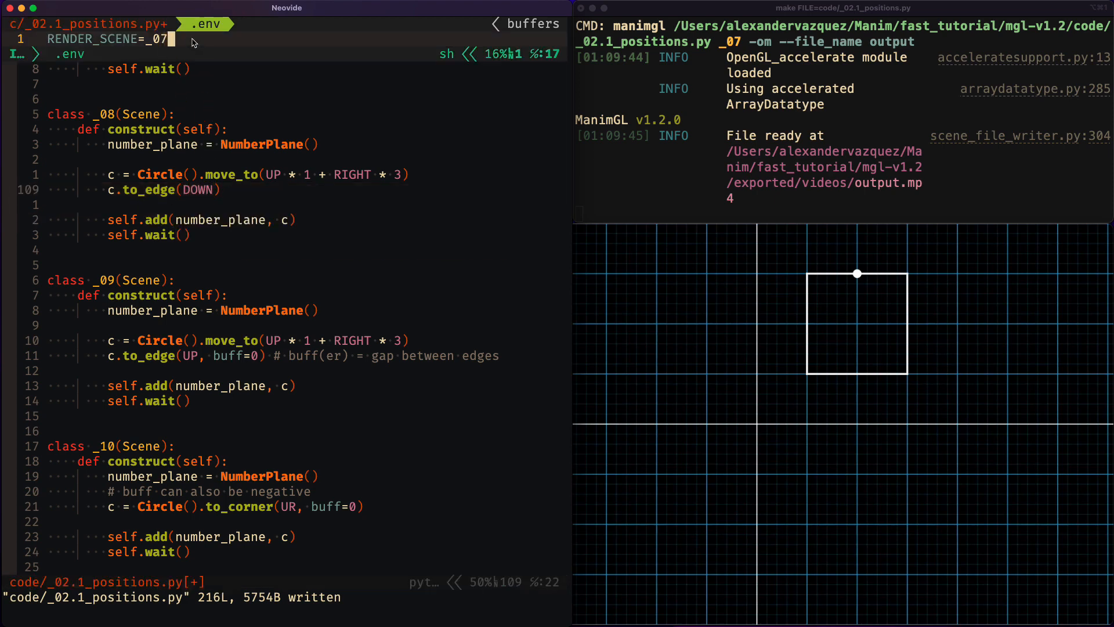
key(BackSpace)
text(8)
key(Escape)
text(:w)
key(Return)
click(187, 174)
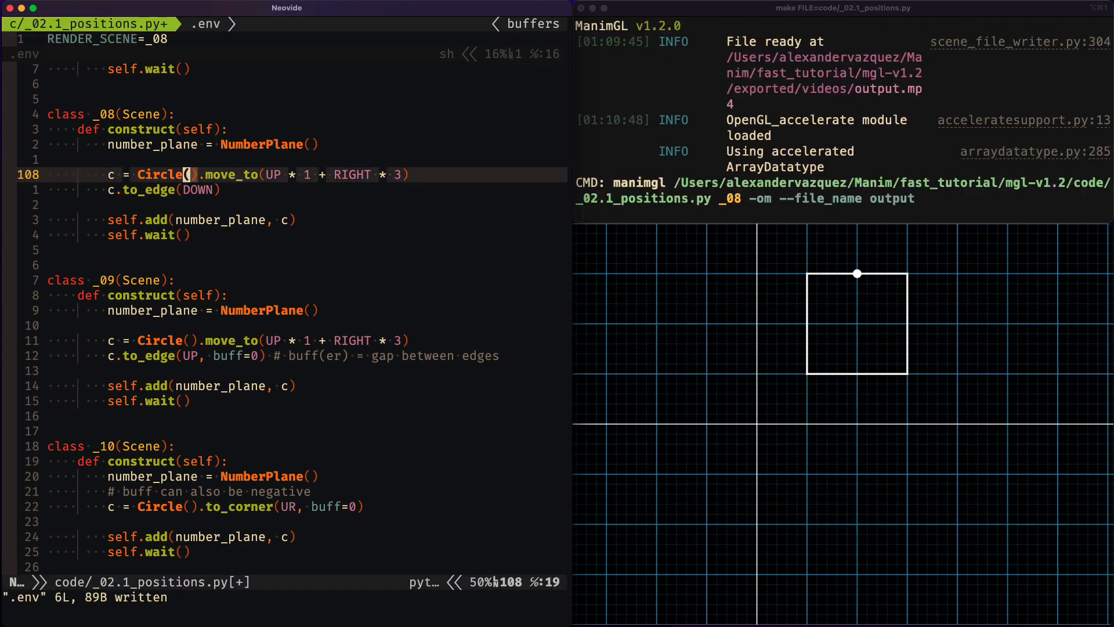
text(w)
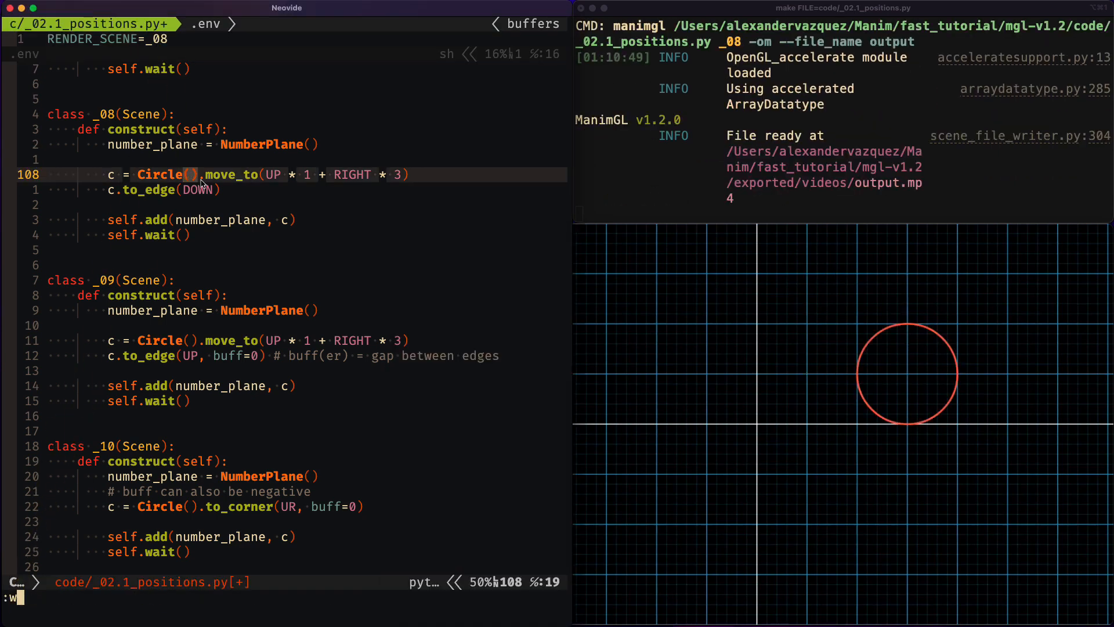
key(Return)
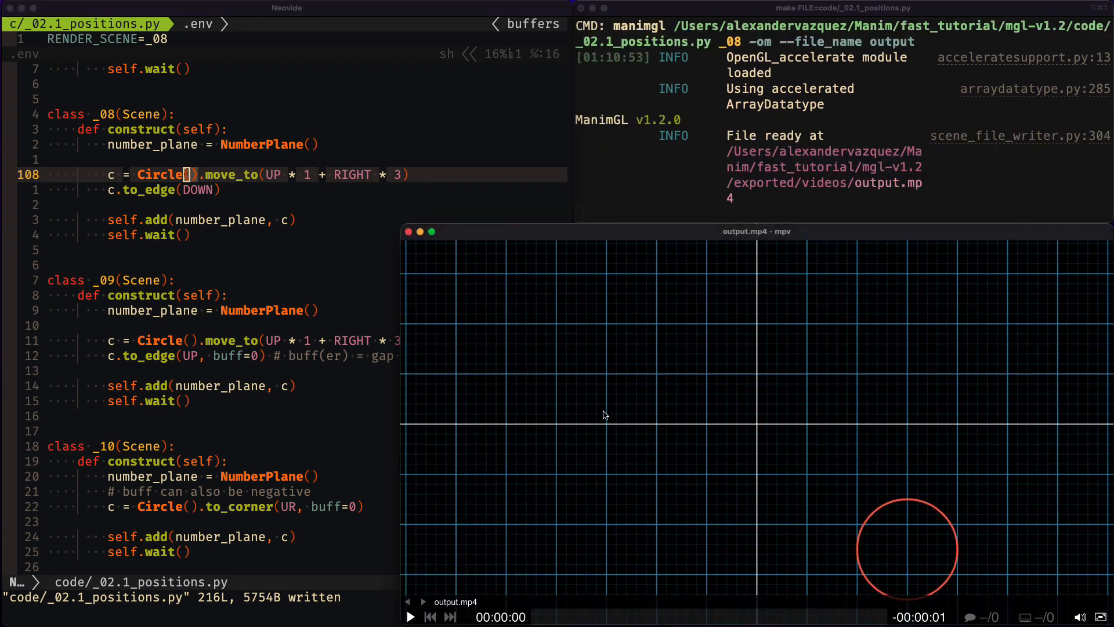
key(ctrl+Left)
scroll(620, 407, down, 2)
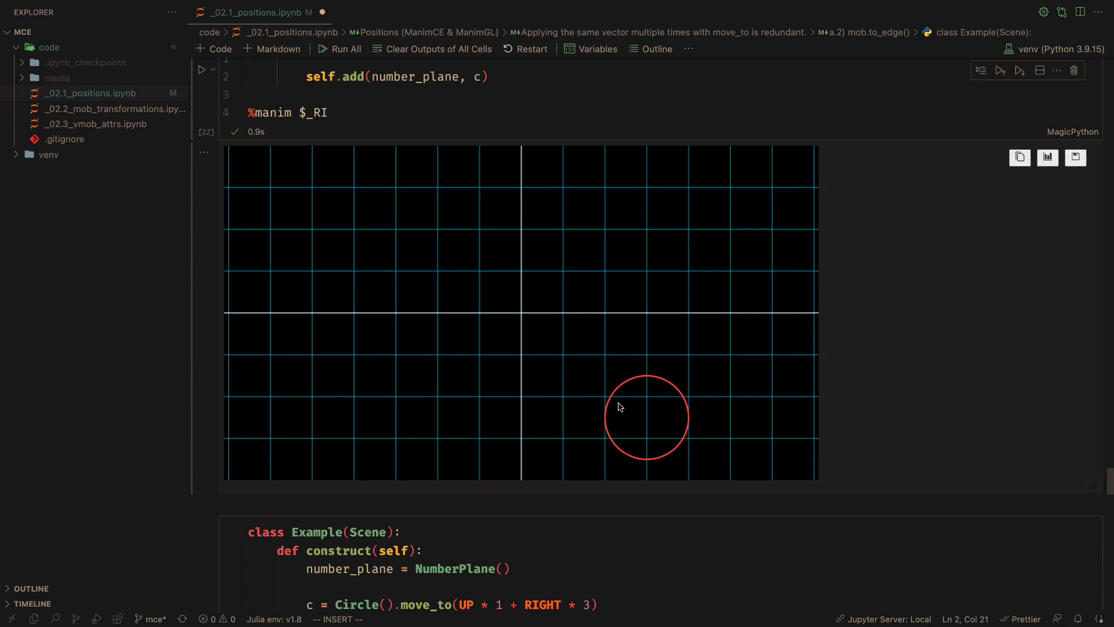
scroll(619, 406, down, 3)
scroll(619, 403, down, 2)
scroll(618, 400, down, 2)
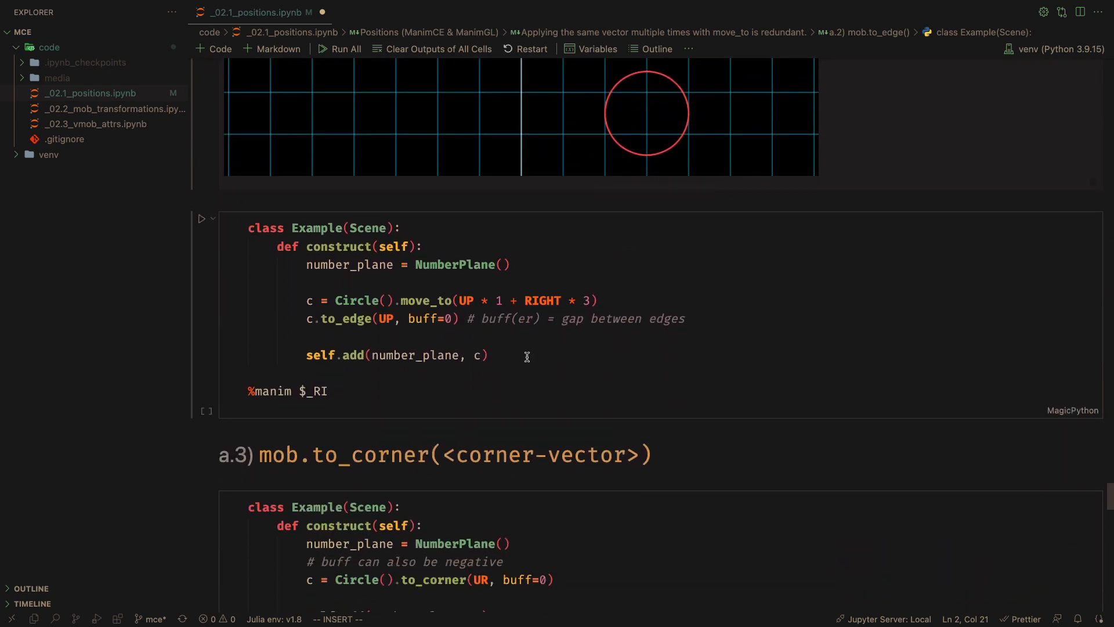
scroll(525, 357, down, 1)
Render the to_edge cell with buff=0, circle flush with the top edge
drag(467, 276, 684, 276)
click(642, 326)
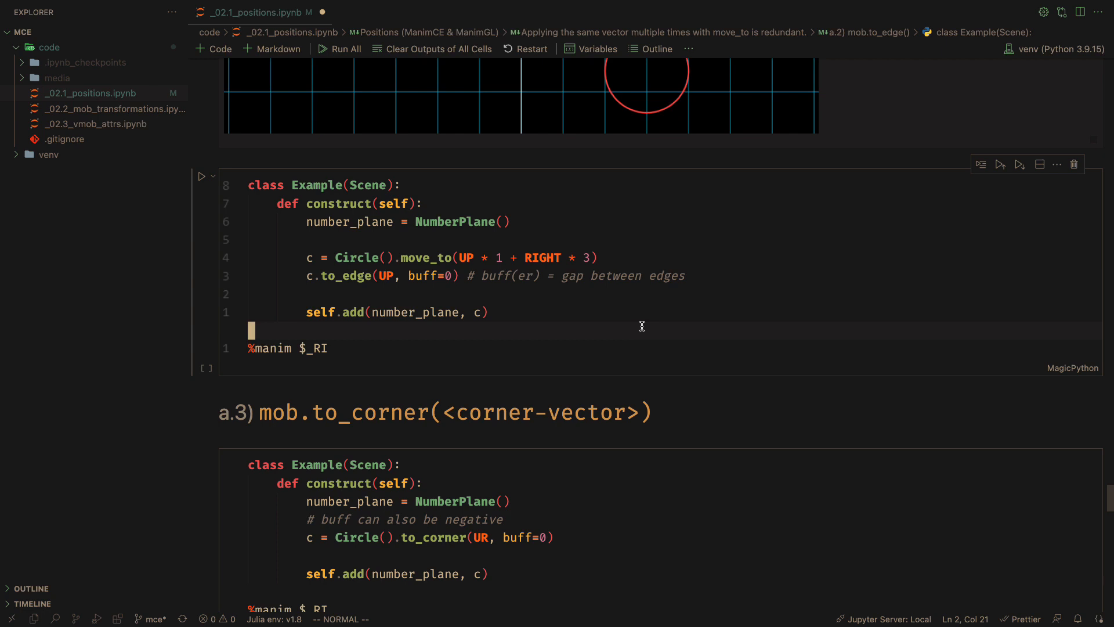
key(shift+Return)
scroll(682, 331, down, 3)
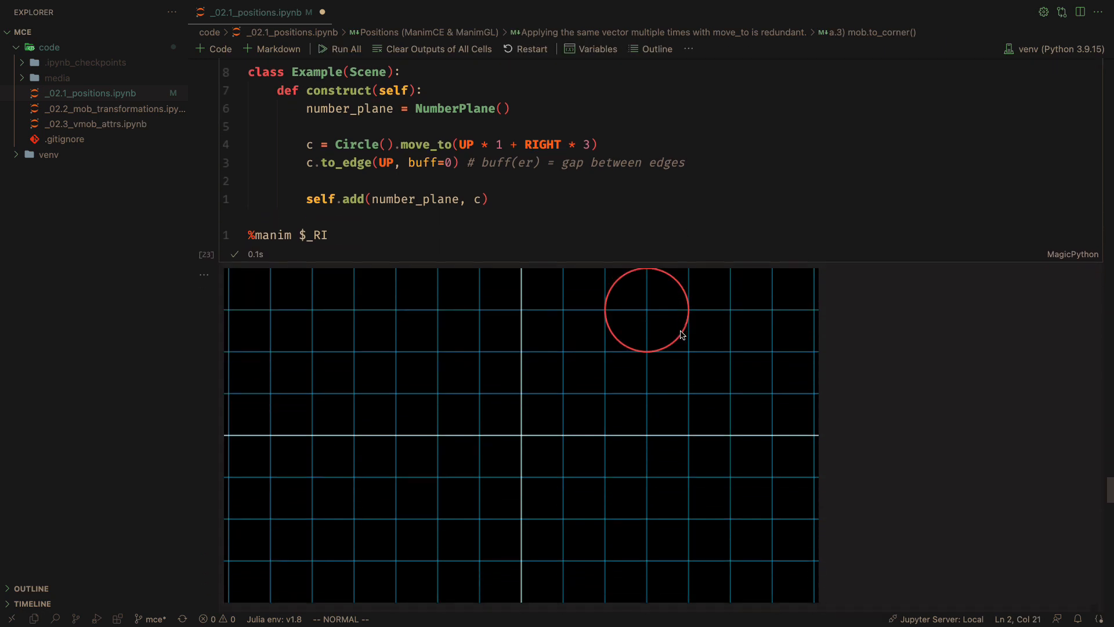
scroll(680, 329, down, 1)
Change buff to -1 and re-render so the circle pokes past the top edge
click(441, 131)
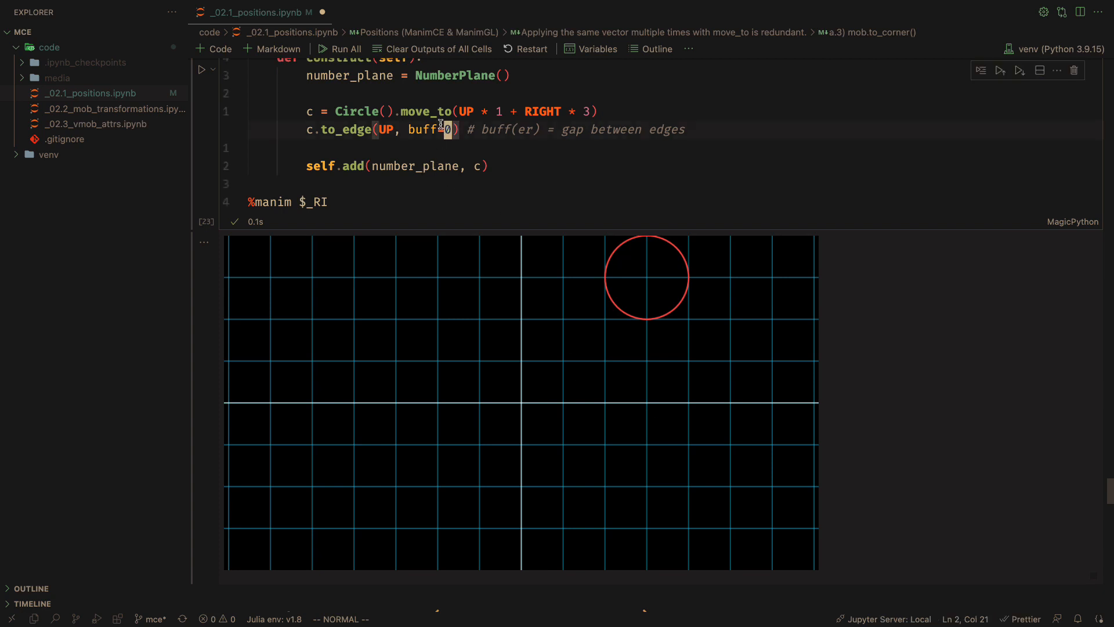
text(s-1)
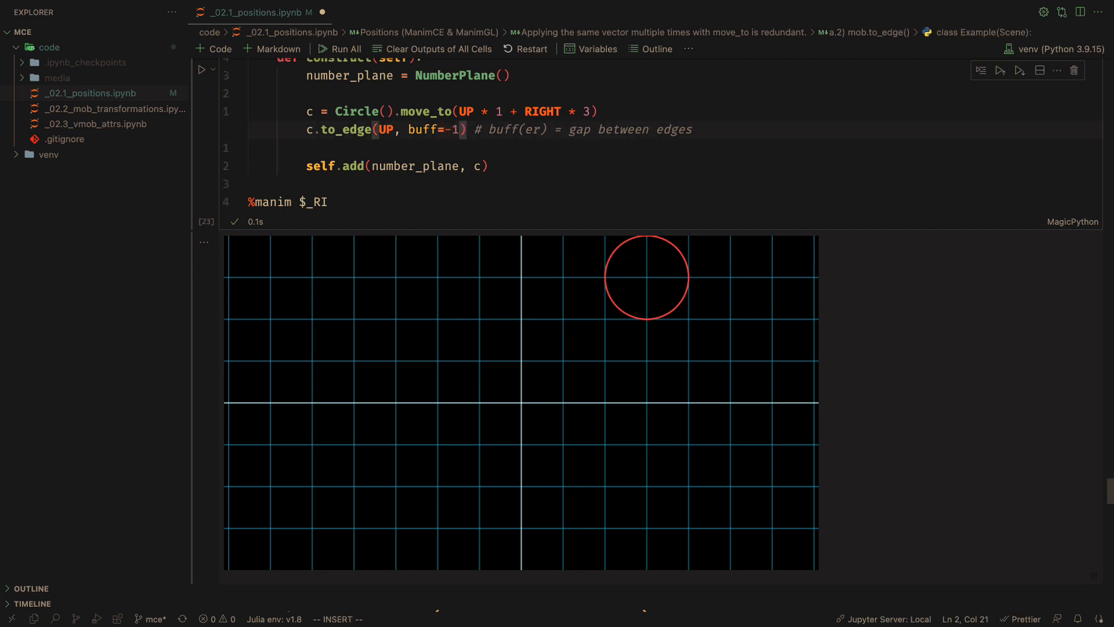
key(shift+Return)
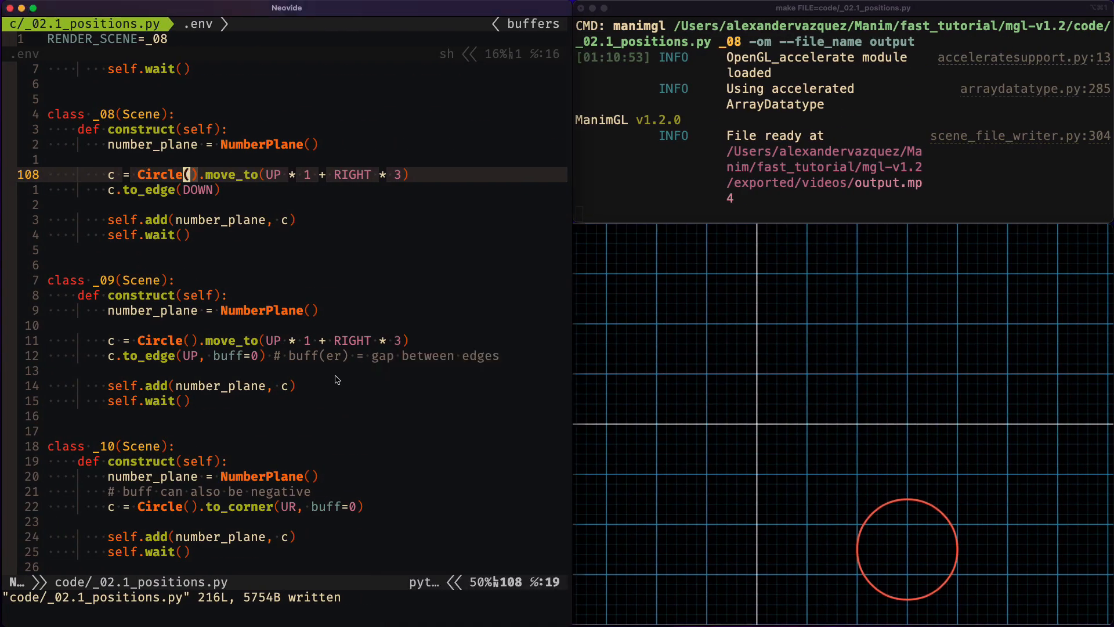
scroll(336, 379, down, 2)
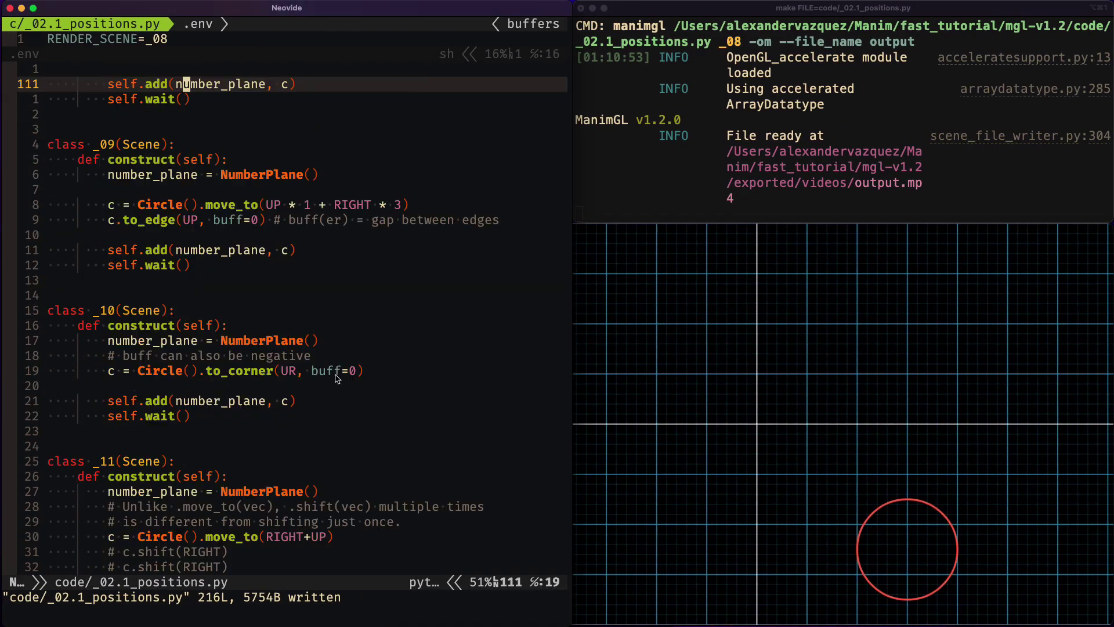
Set RENDER_SCENE to _09 in .env and save to render the circle touching the top edge
click(218, 46)
text(9)
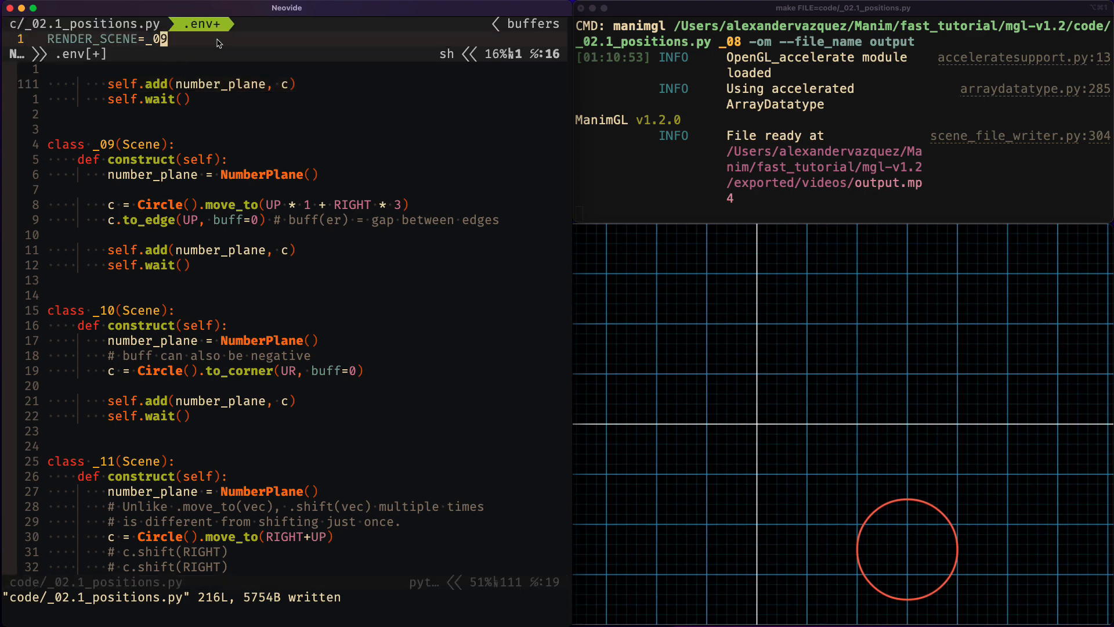
text(:w)
key(Return)
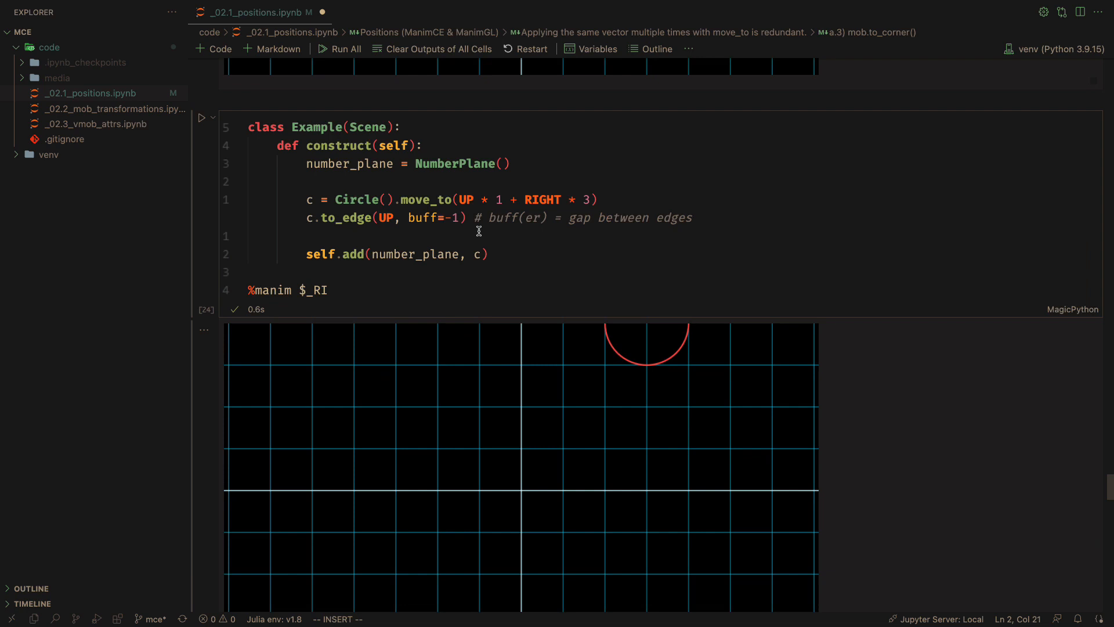
Restore buff to 0, add c.to_edge(RIGHT, buff=0) and render the circle in the top-right corner
key(BackSpace)
key(BackSpace)
text(0)
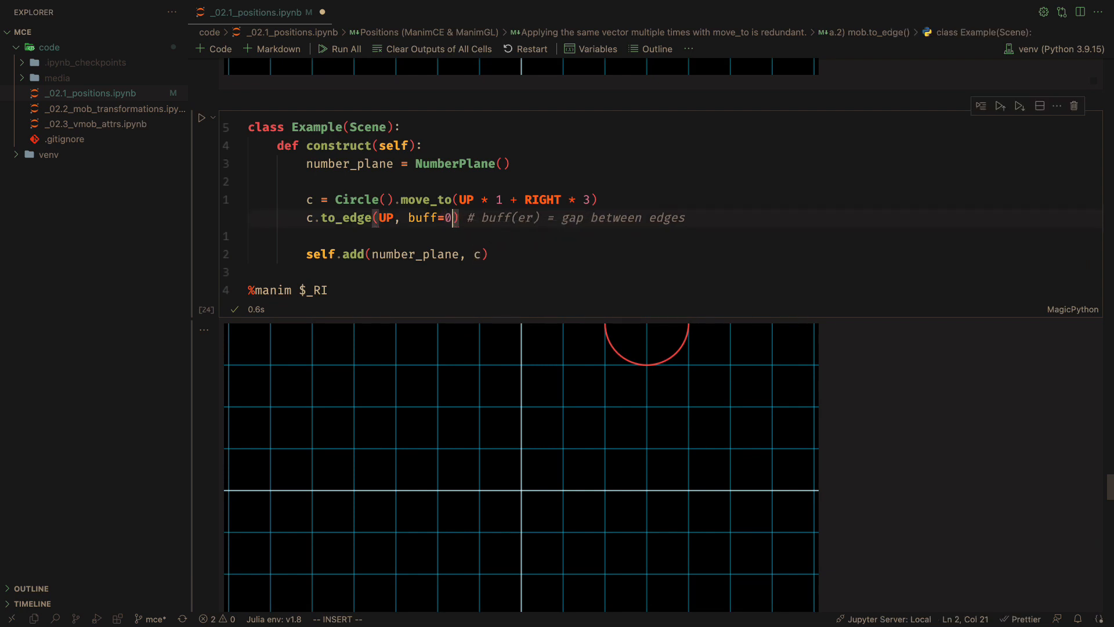
key(Escape)
text(oc.)
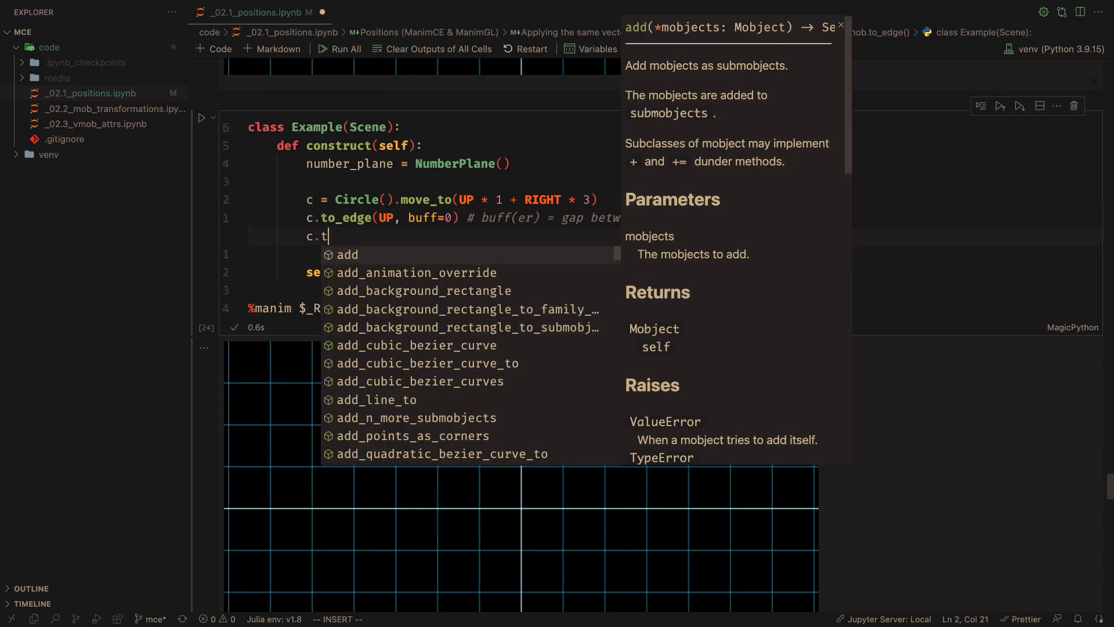
text(to_ed)
key(Tab)
text(()
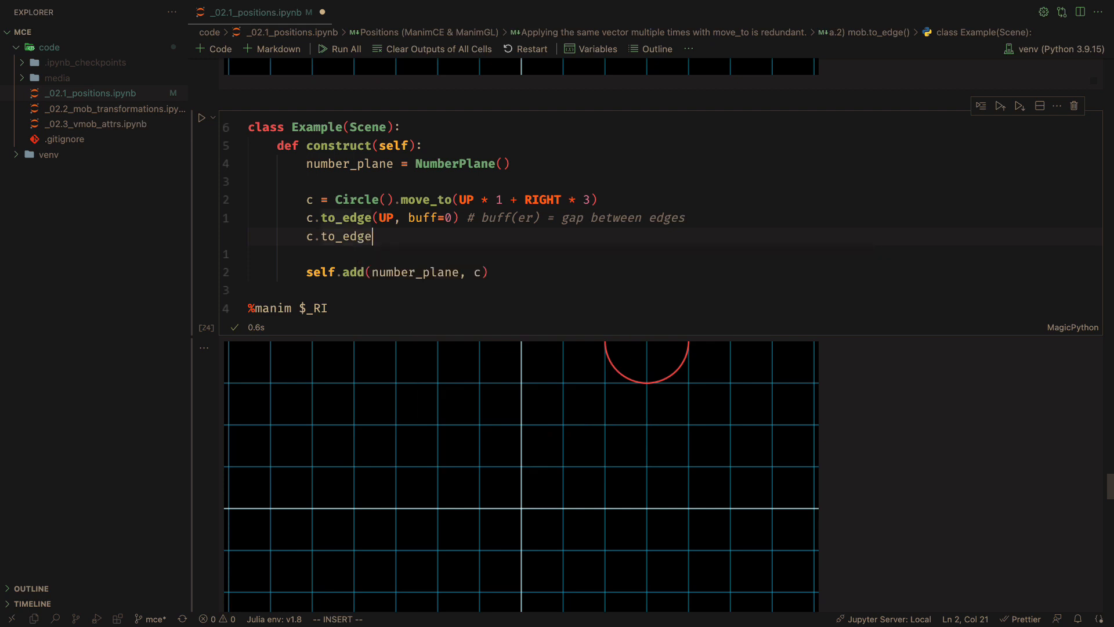
text(RIGH)
key(Tab)
text(,buff=)
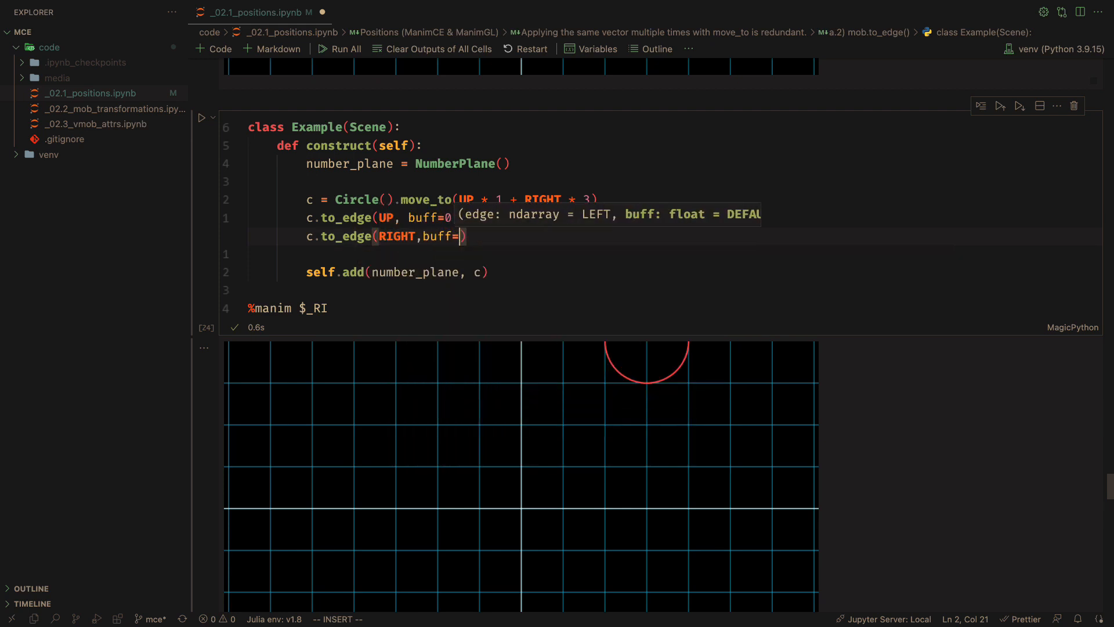
text(0)
key(shift+Return)
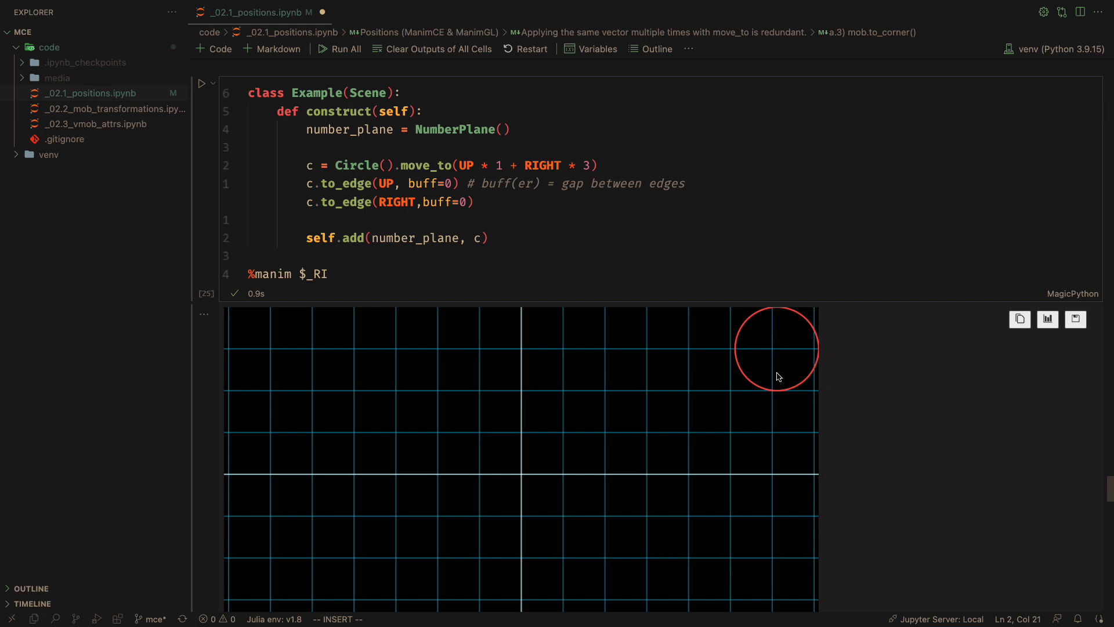
scroll(777, 376, down, 2)
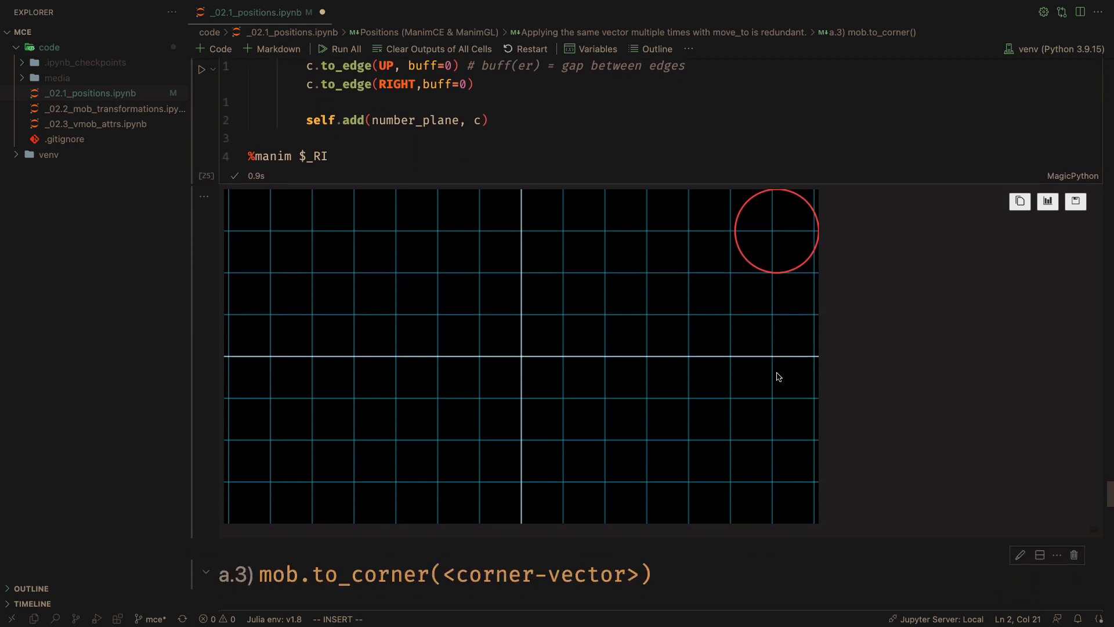
scroll(777, 376, down, 2)
scroll(777, 376, down, 2)
scroll(777, 377, down, 1)
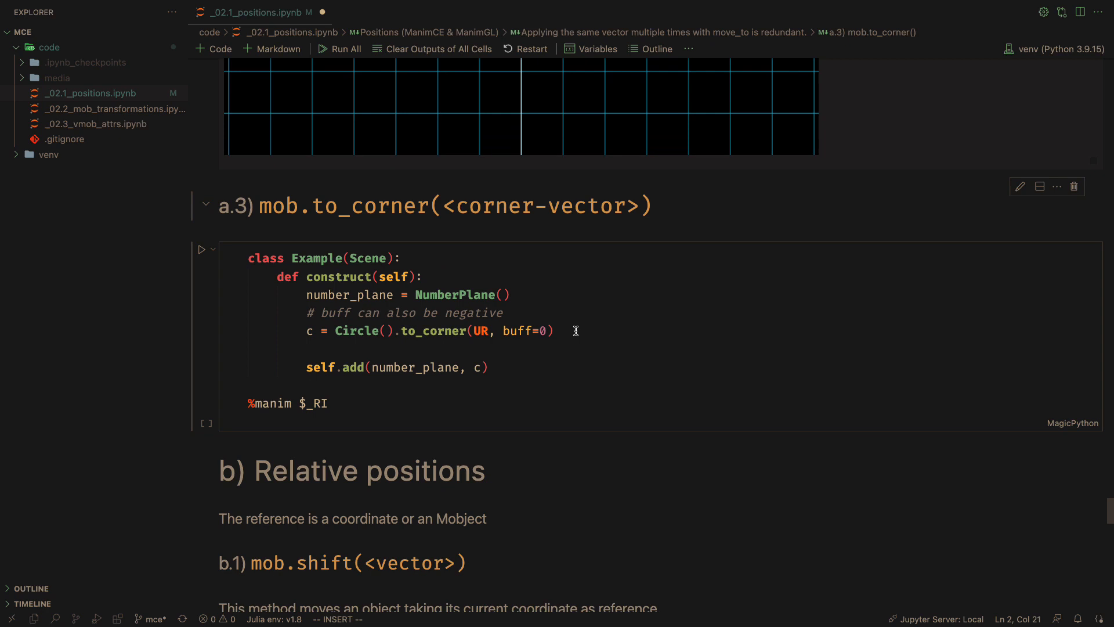
Render the a.3 to_corner(UR, buff=0) example cell
click(598, 344)
double_click(453, 332)
click(437, 386)
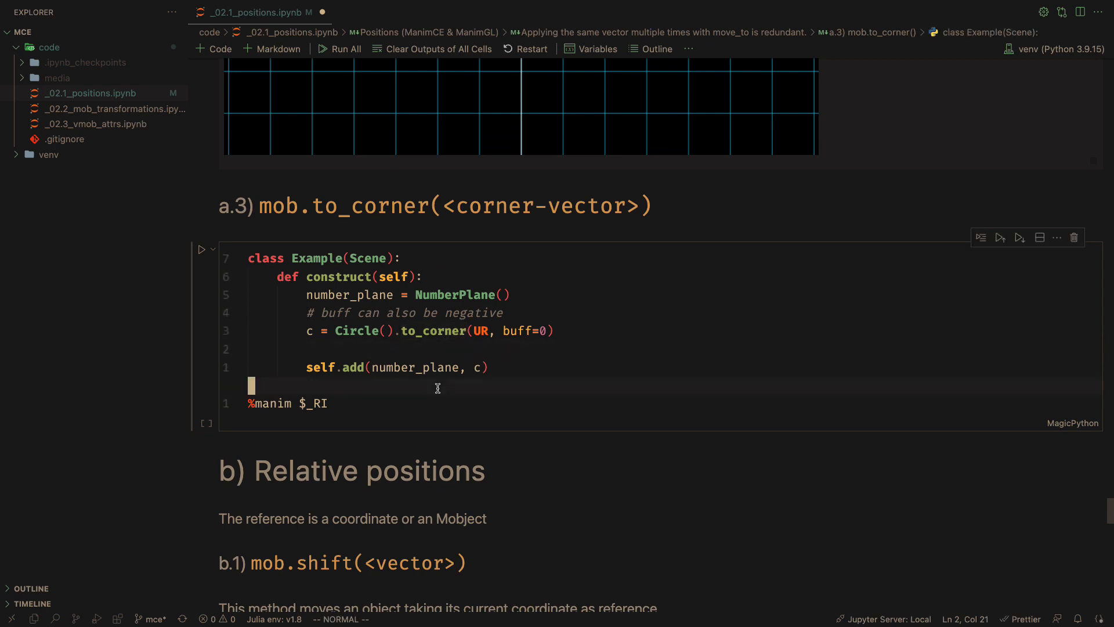
key(shift+Return)
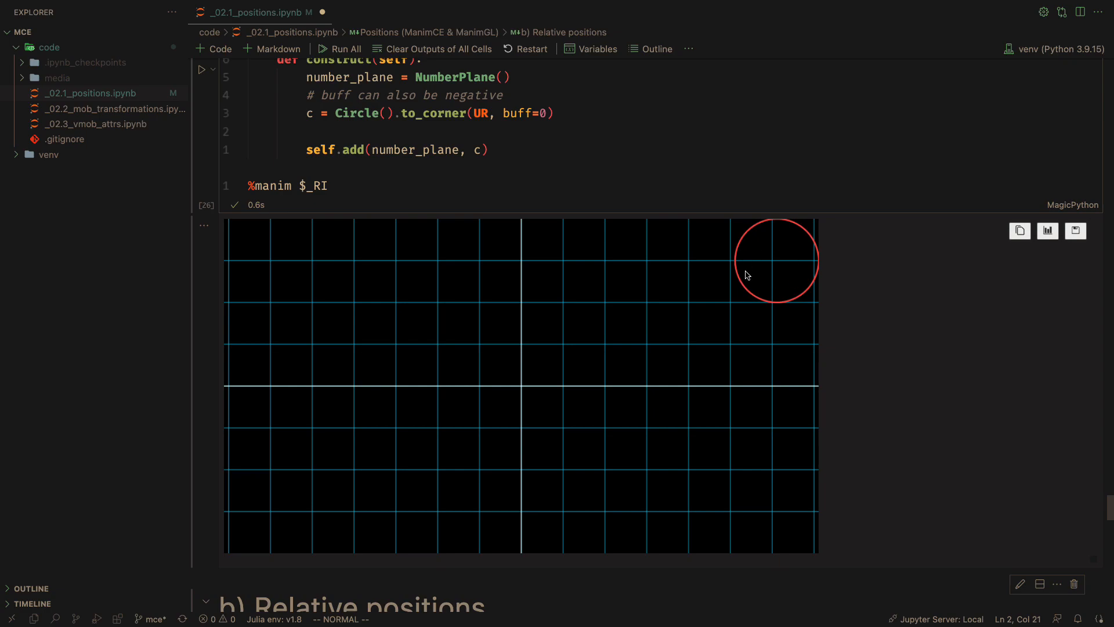
scroll(745, 276, up, 3)
scroll(745, 275, up, 5)
scroll(745, 275, down, 4)
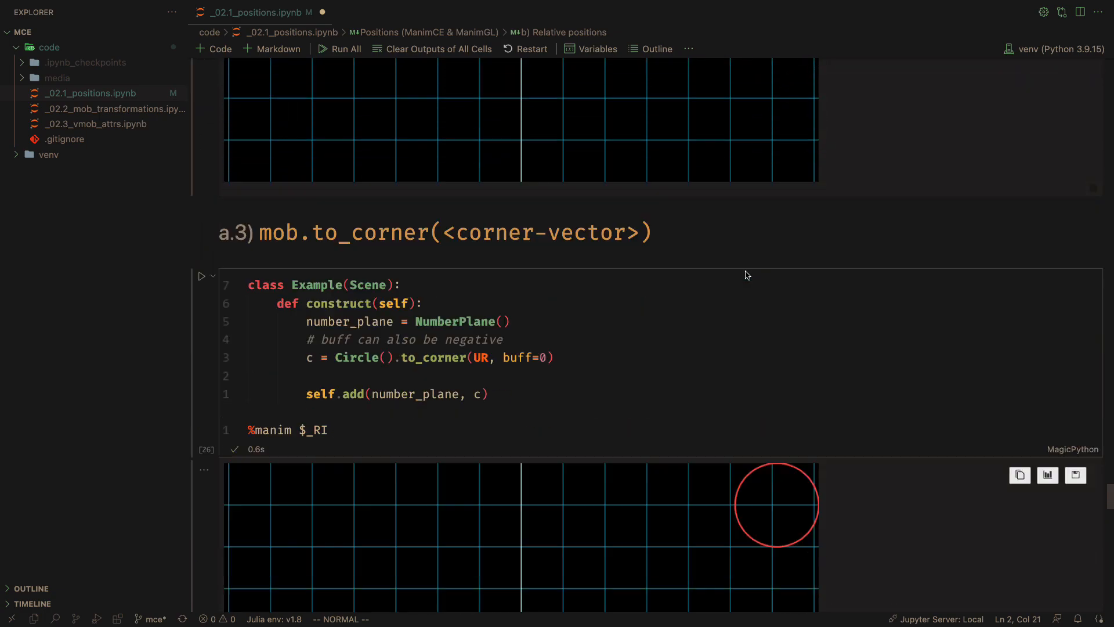
scroll(746, 275, down, 5)
scroll(746, 275, up, 2)
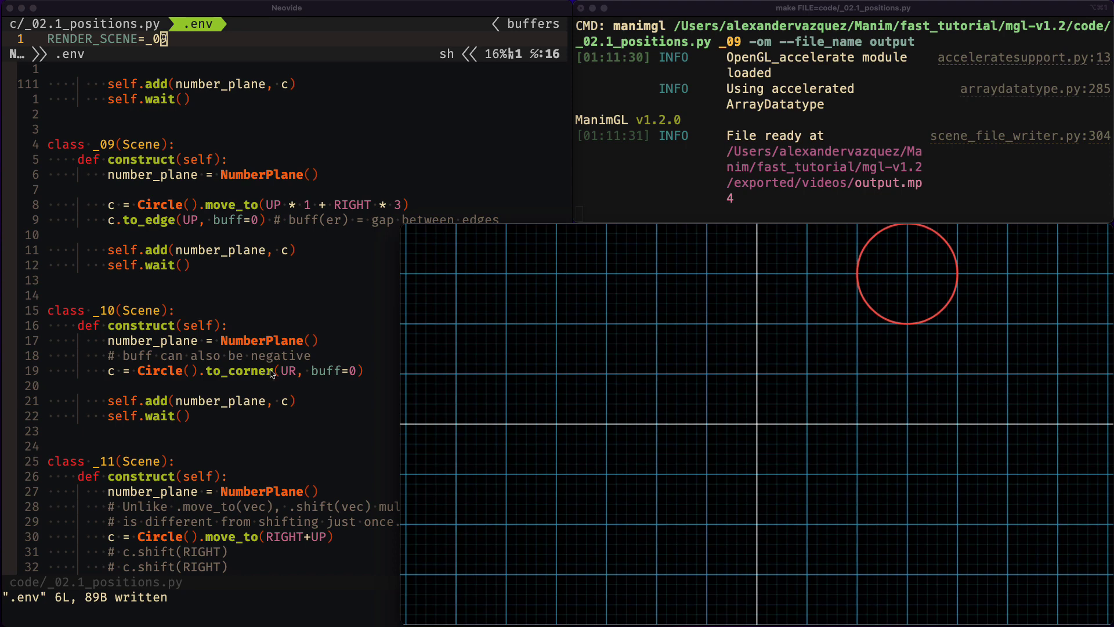
Review the scene _10 to_corner code in Neovide
click(272, 373)
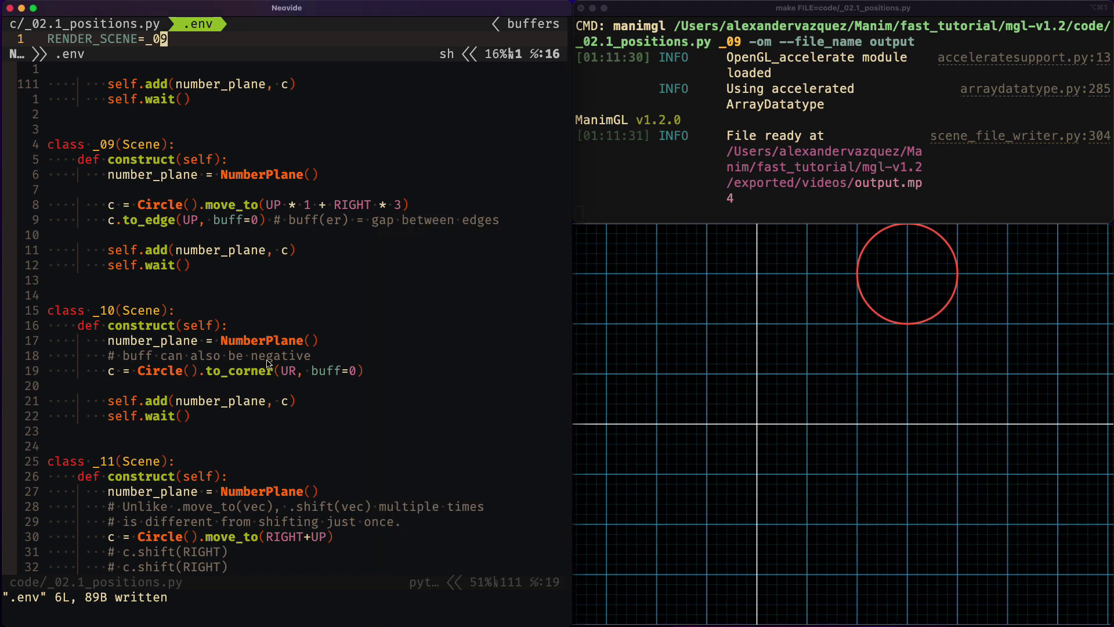
click(210, 342)
key(v)
key(j)
key(j)
key(j)
click(223, 355)
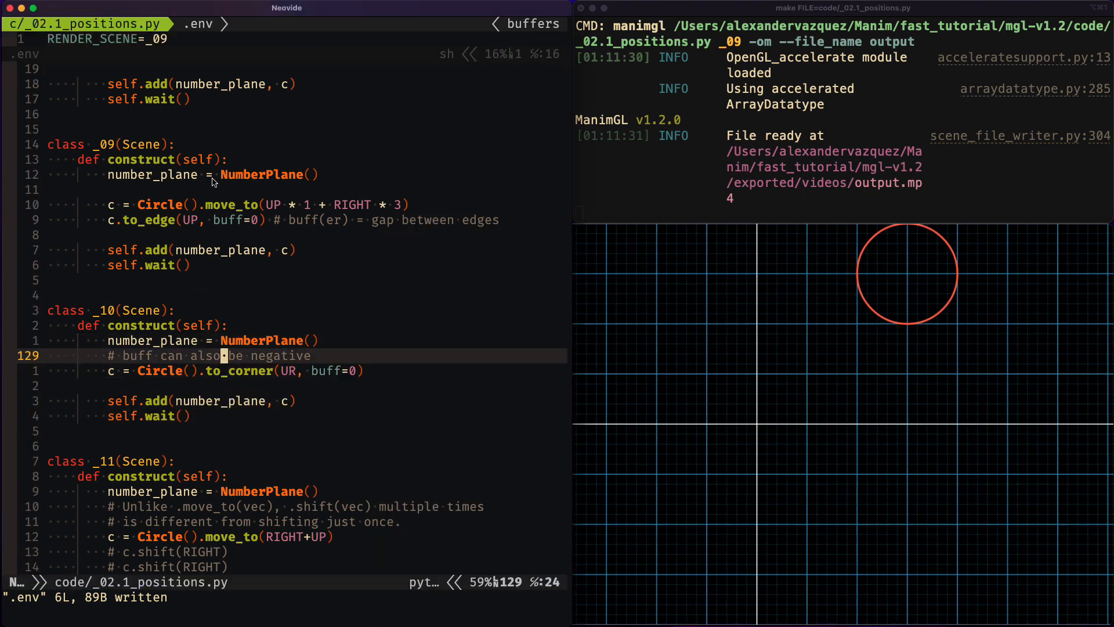
Increment RENDER_SCENE to _10 in .env and save to render the circle in the top-right corner
click(190, 45)
key(ctrl+a)
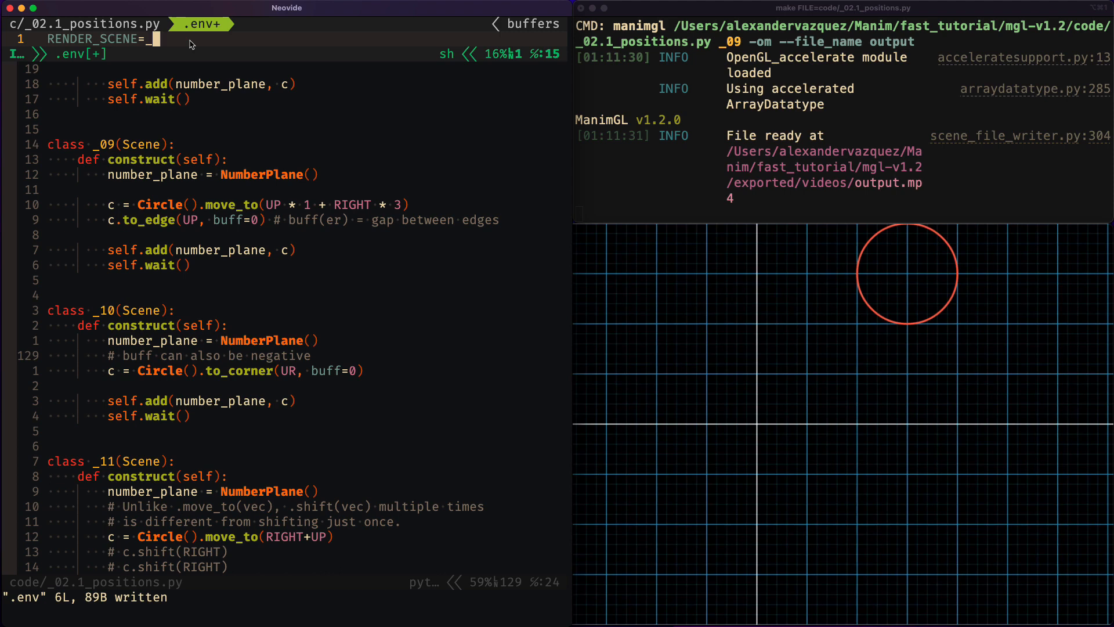
text(:w)
text(_10)
key(Return)
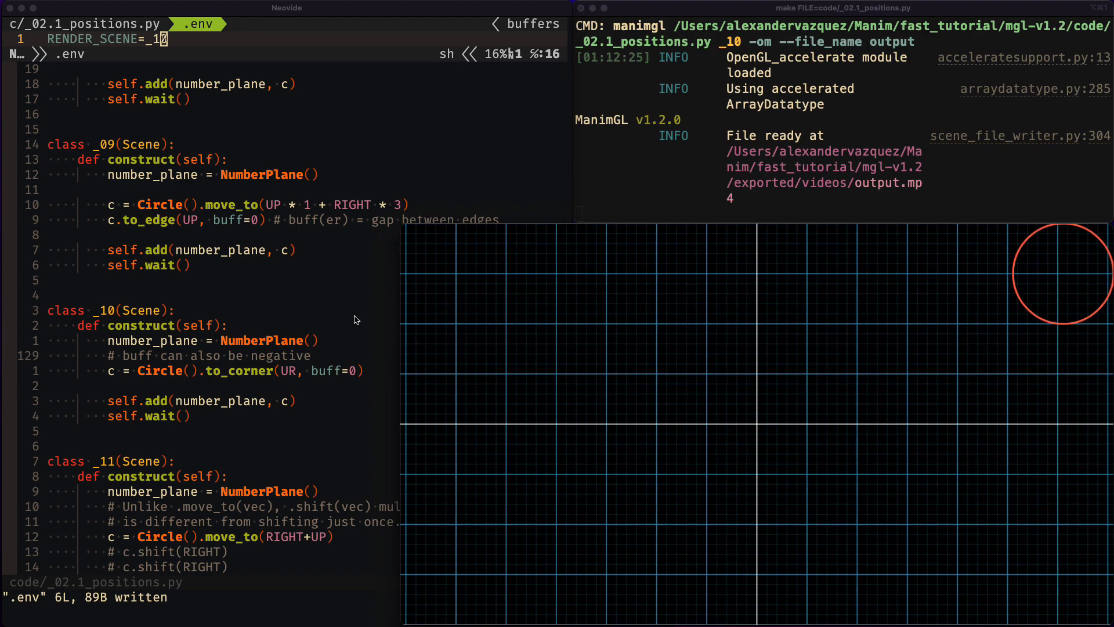
scroll(355, 320, down, 3)
scroll(354, 320, down, 5)
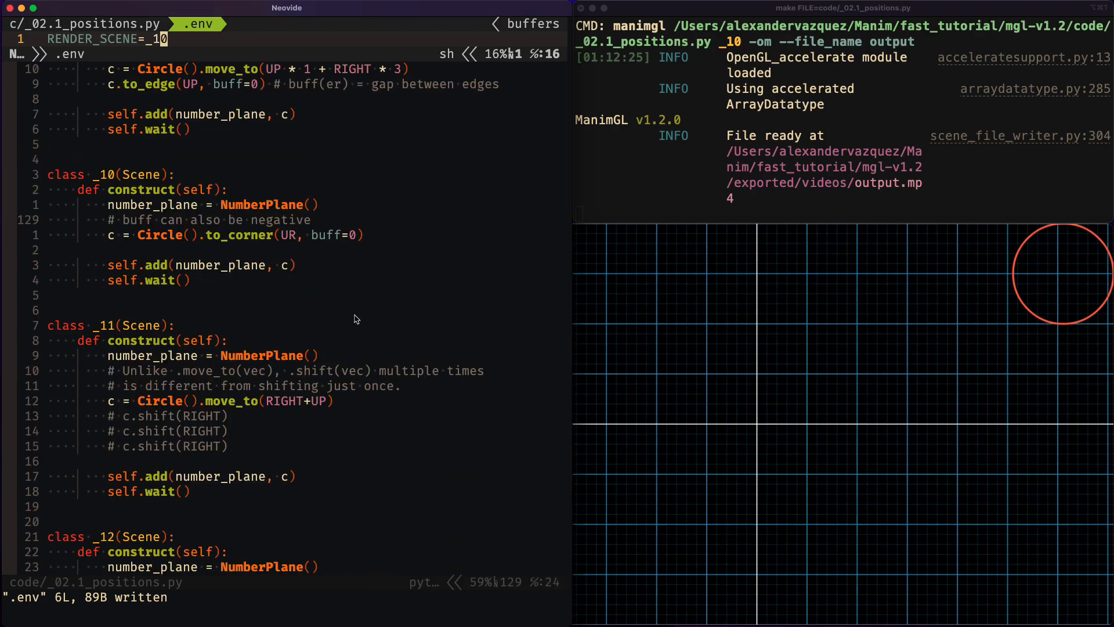
key(ctrl+Left)
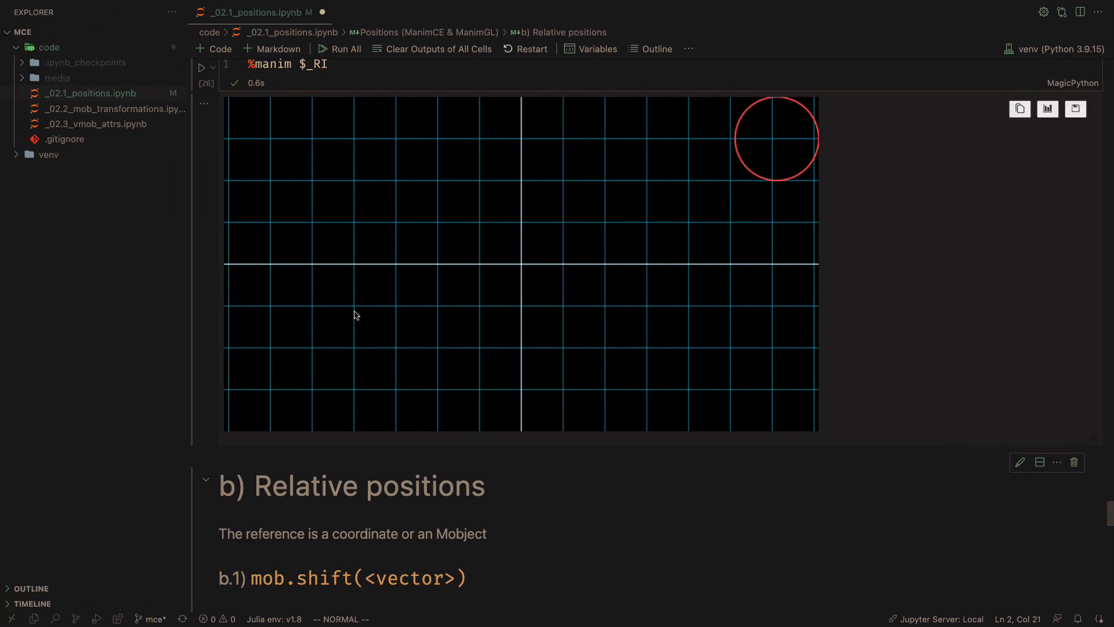
scroll(355, 314, down, 2)
scroll(355, 314, down, 2)
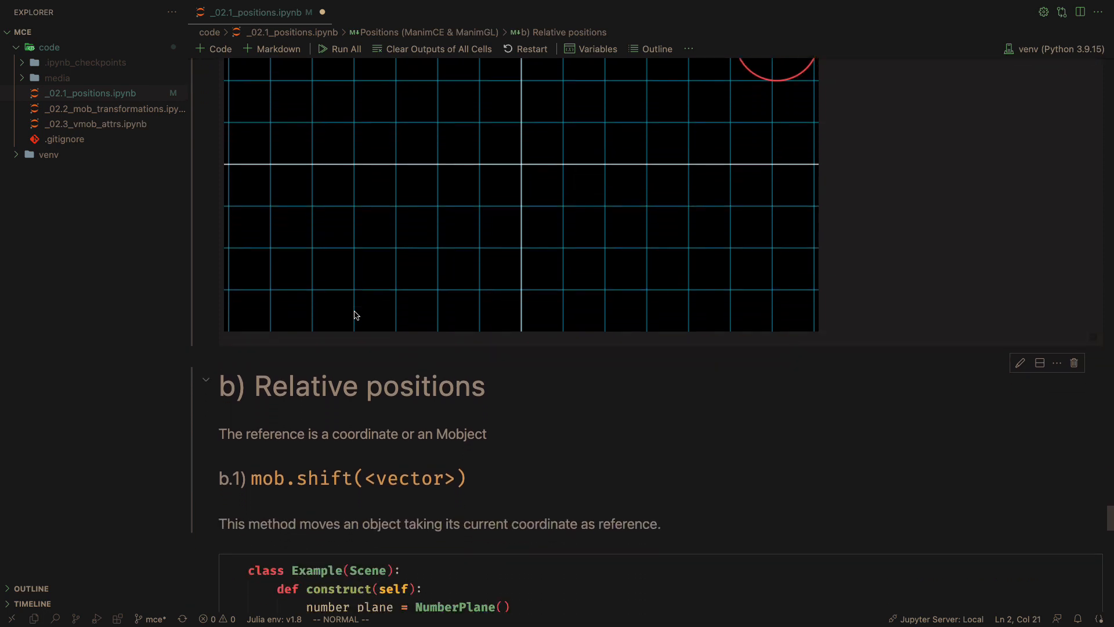
scroll(354, 314, down, 2)
scroll(355, 314, down, 2)
scroll(354, 314, down, 2)
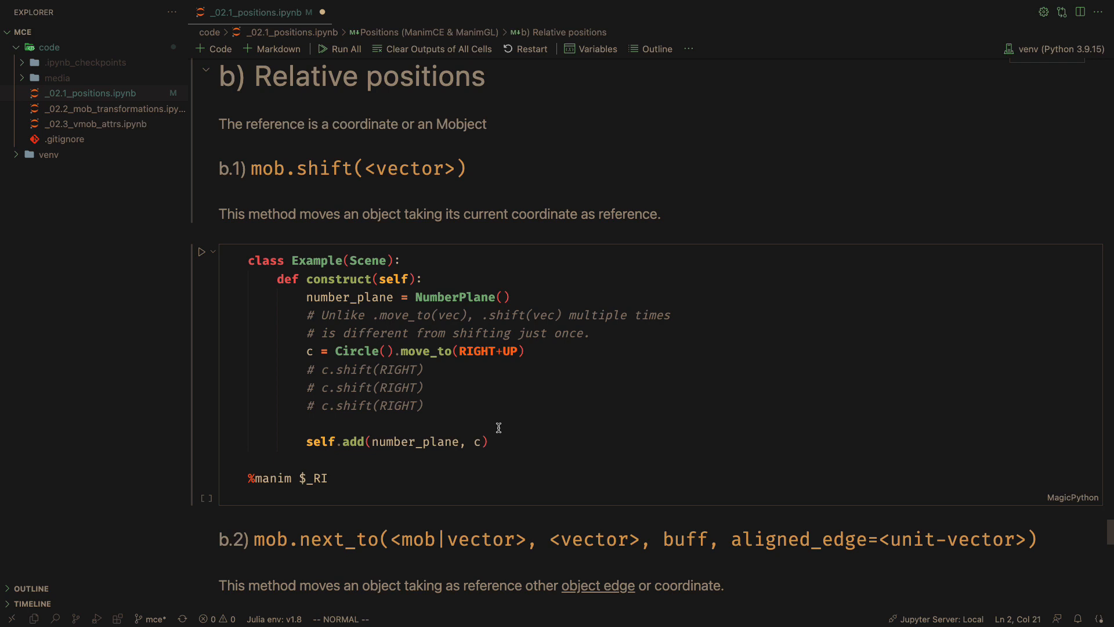
Run the shift cell, then uncomment the first two c.shift(RIGHT) lines, re-rendering after each
click(441, 474)
key(ctrl+Return)
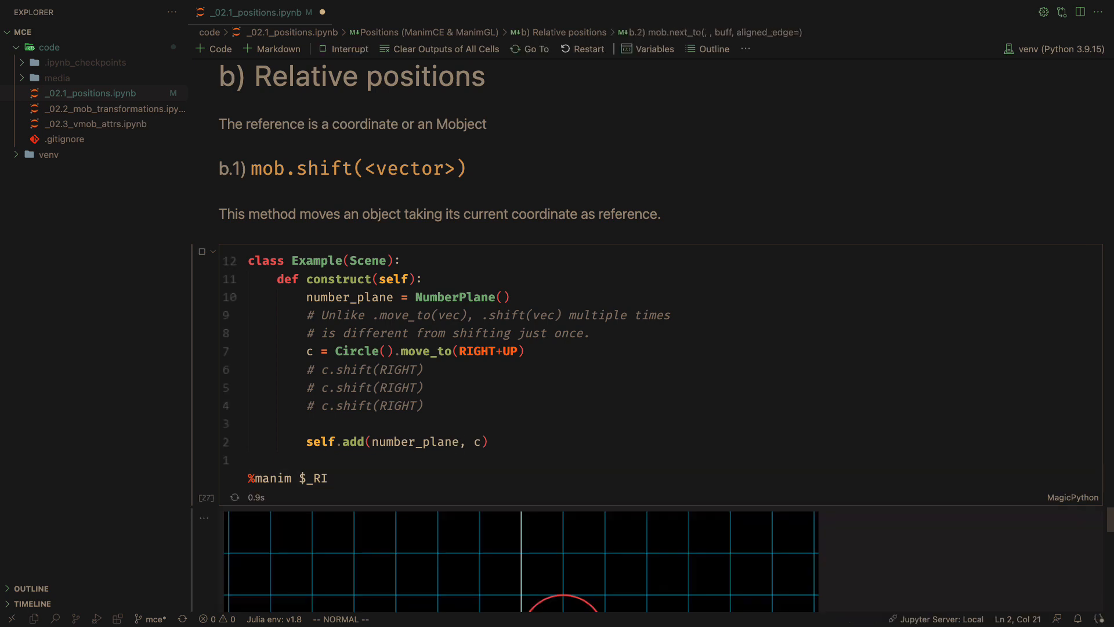
scroll(472, 432, down, 3)
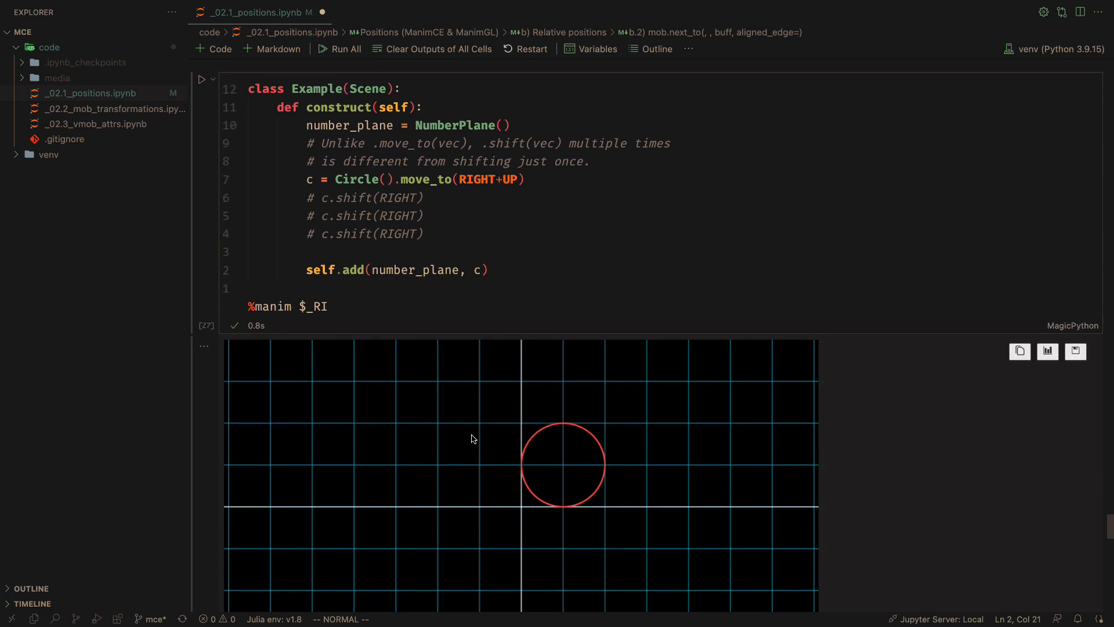
key(ctrl+slash)
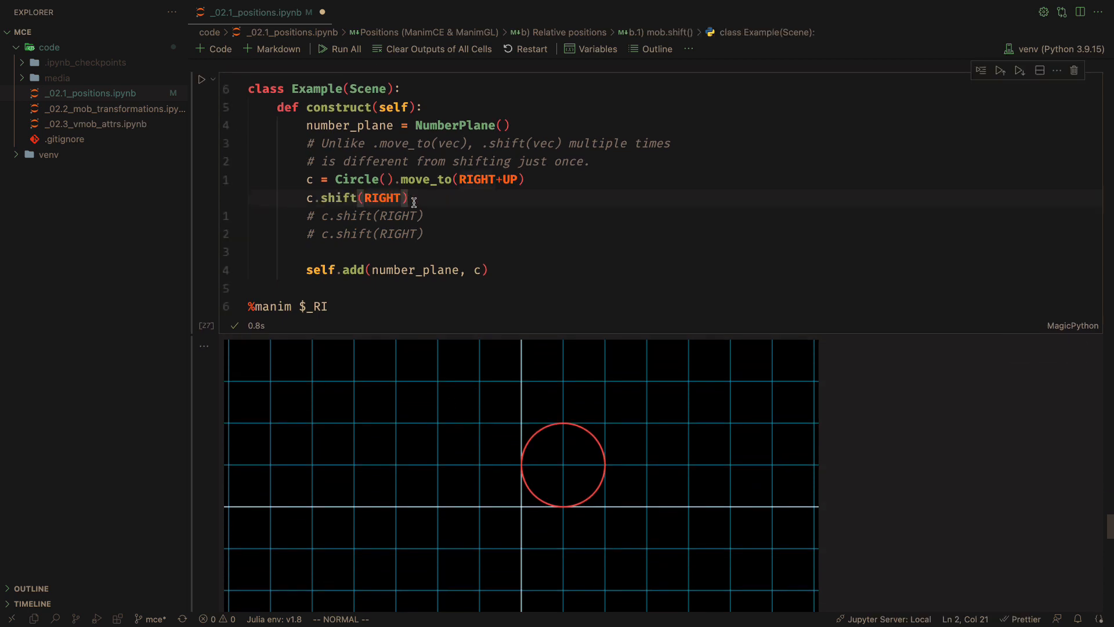
key(ctrl+Return)
scroll(440, 183, up, 5)
scroll(447, 180, up, 3)
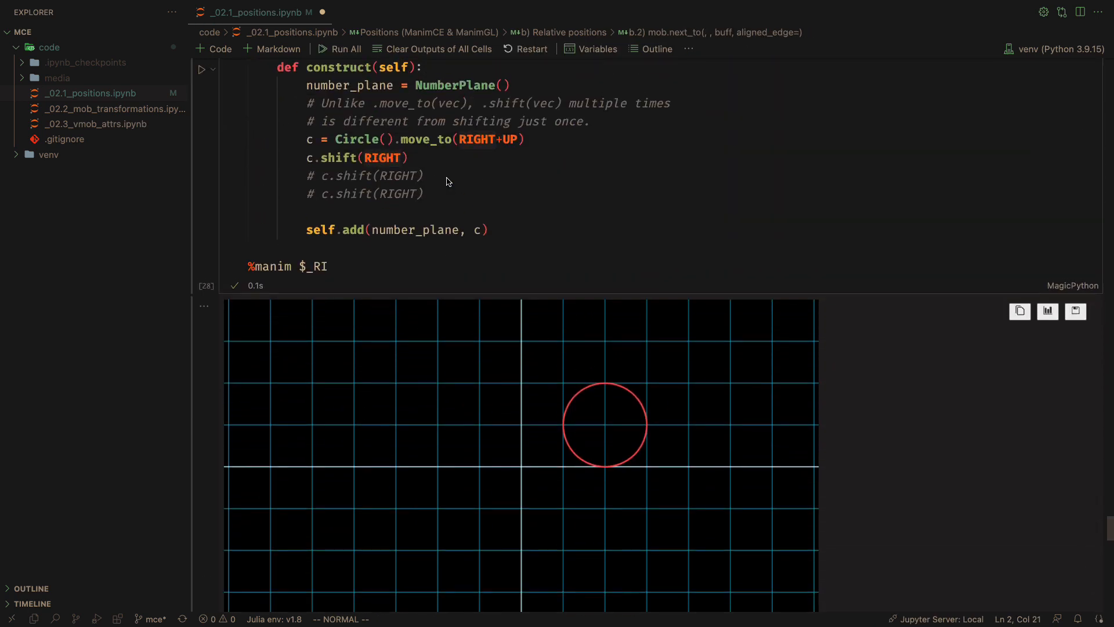
key(ctrl+slash)
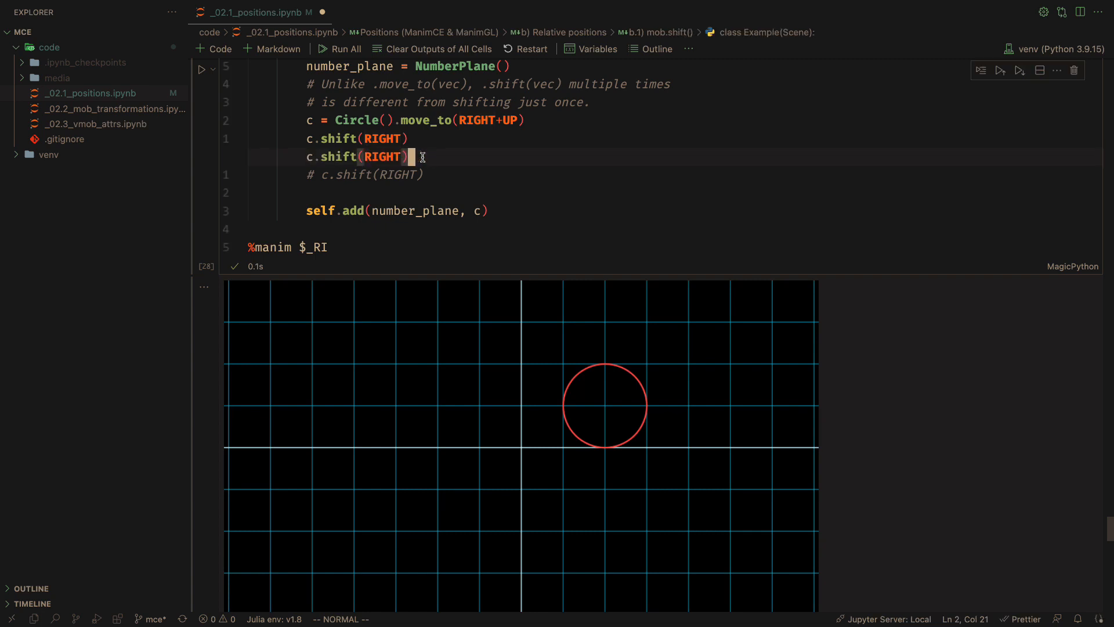
key(shift+Return)
scroll(493, 189, up, 4)
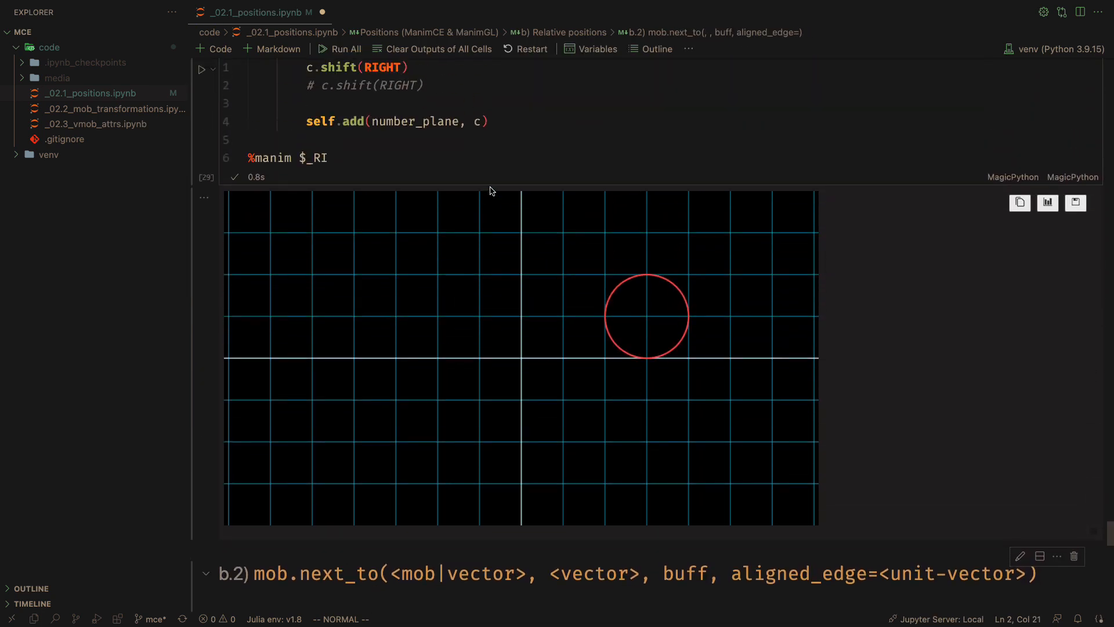
scroll(670, 310, up, 1)
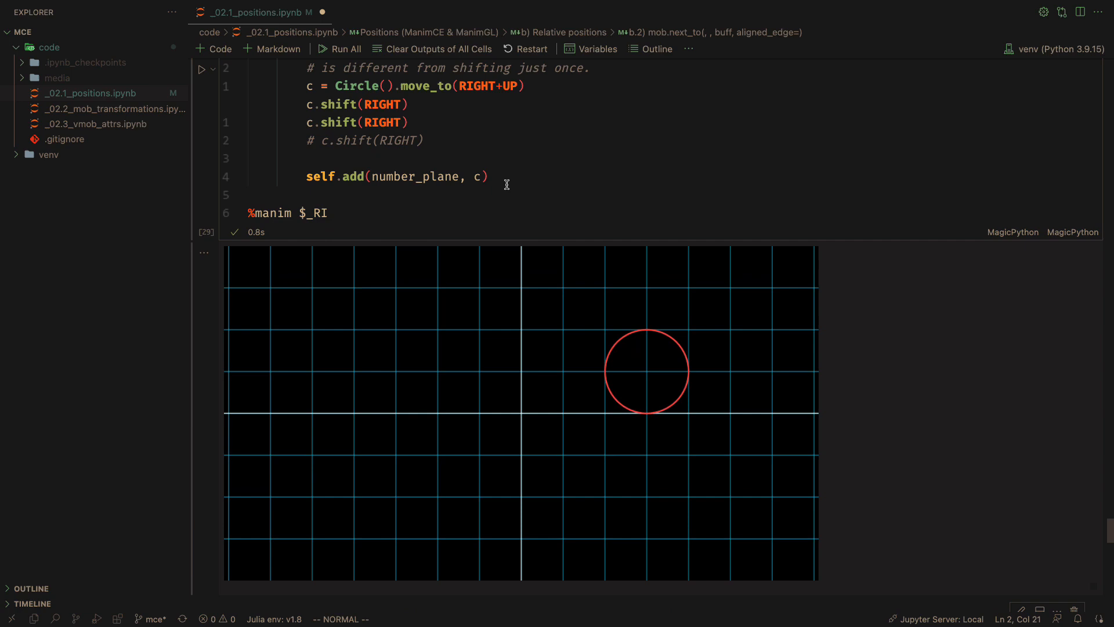
Uncomment the third c.shift(RIGHT) line and re-render so the circle reaches (4, 1)
click(505, 161)
key(k)
key(ctrl+slash)
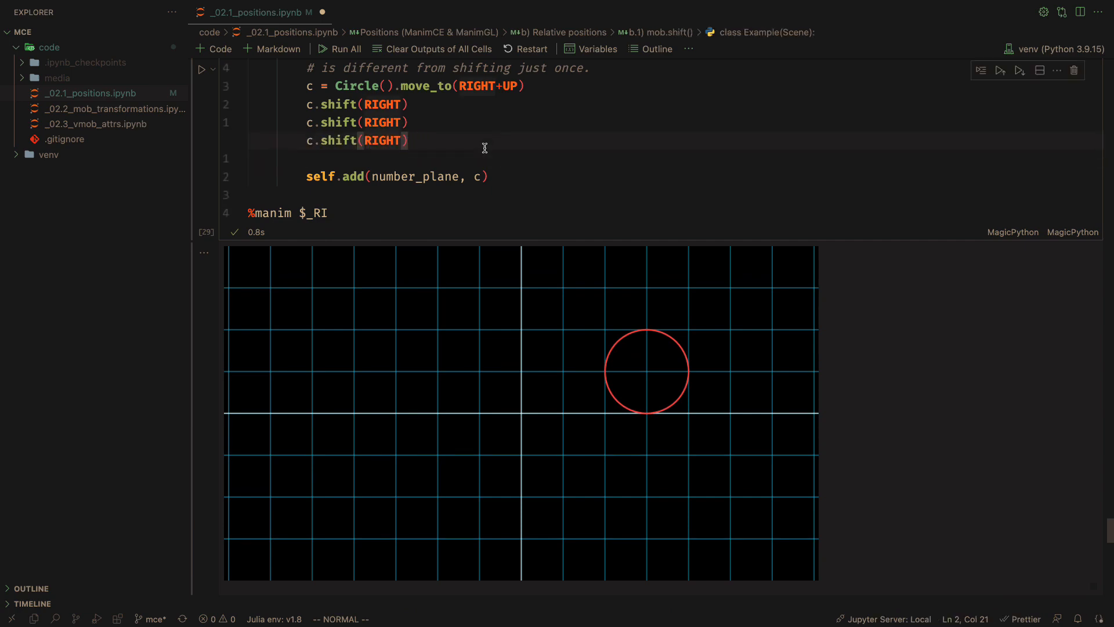
key(shift+Return)
scroll(585, 239, up, 5)
scroll(585, 238, up, 3)
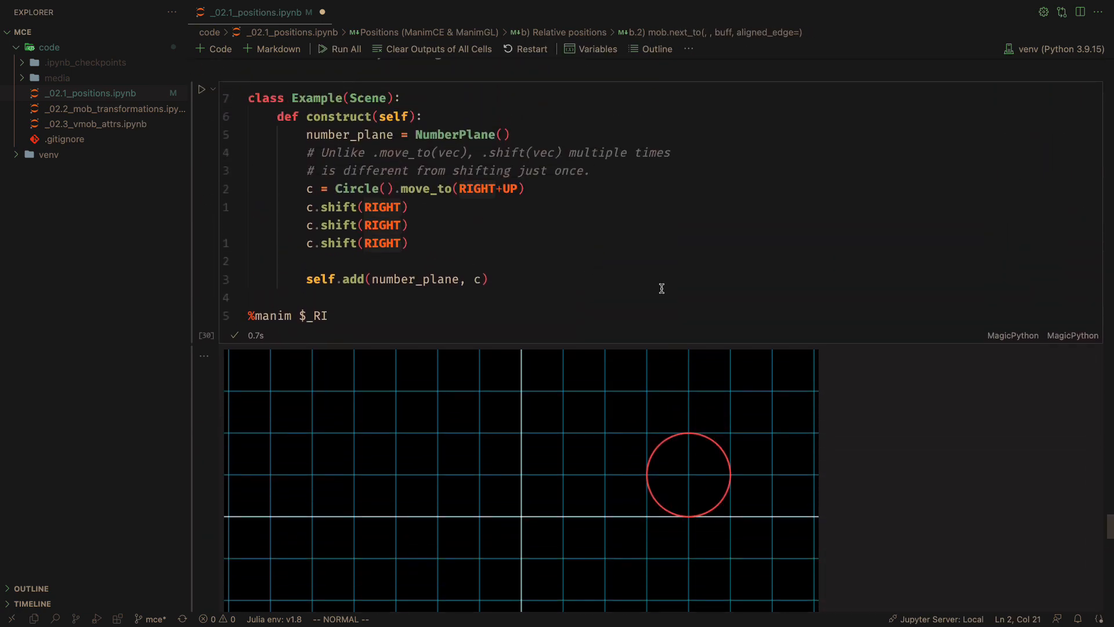
click(583, 249)
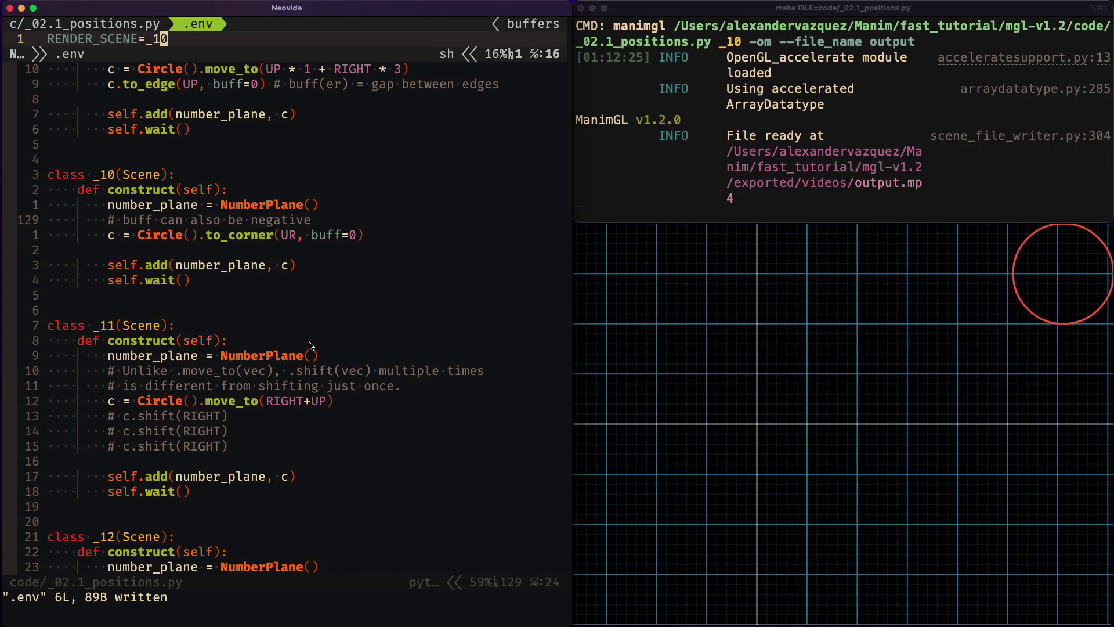
Set RENDER_SCENE from _10 to _11 in .env and save to render it
click(249, 385)
scroll(250, 392, down, 3)
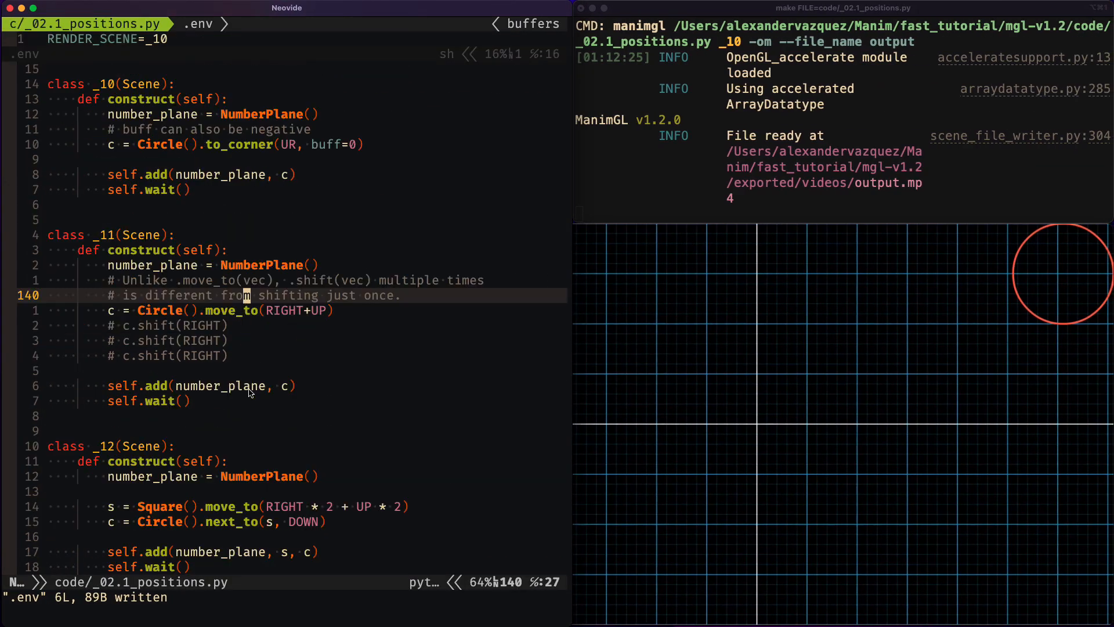
scroll(251, 392, down, 3)
click(187, 41)
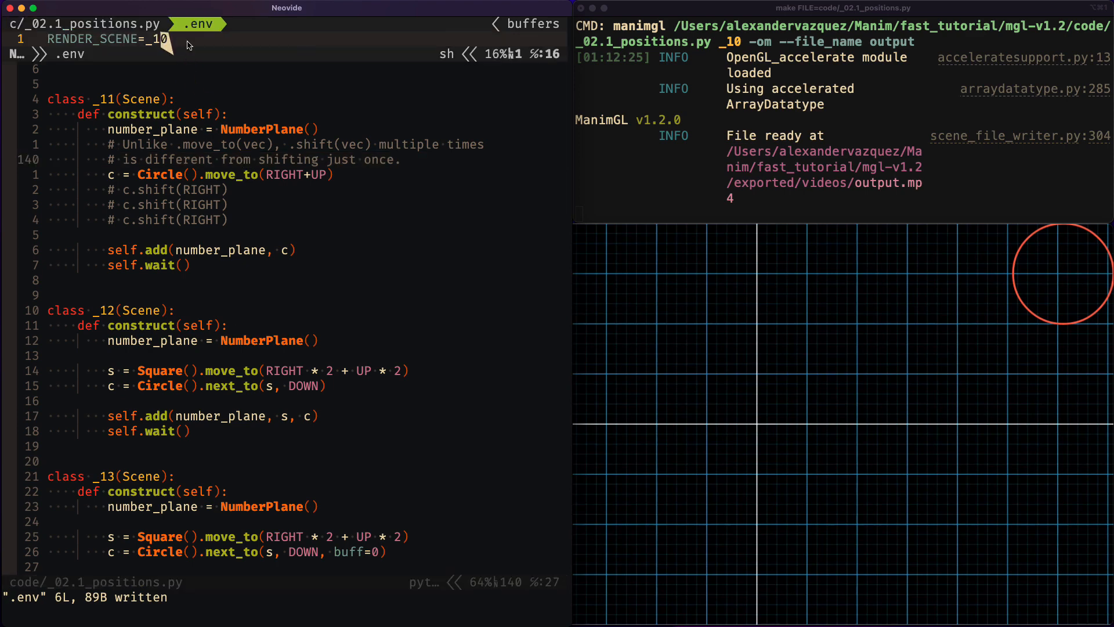
key(ctrl+a)
text(:w)
key(Return)
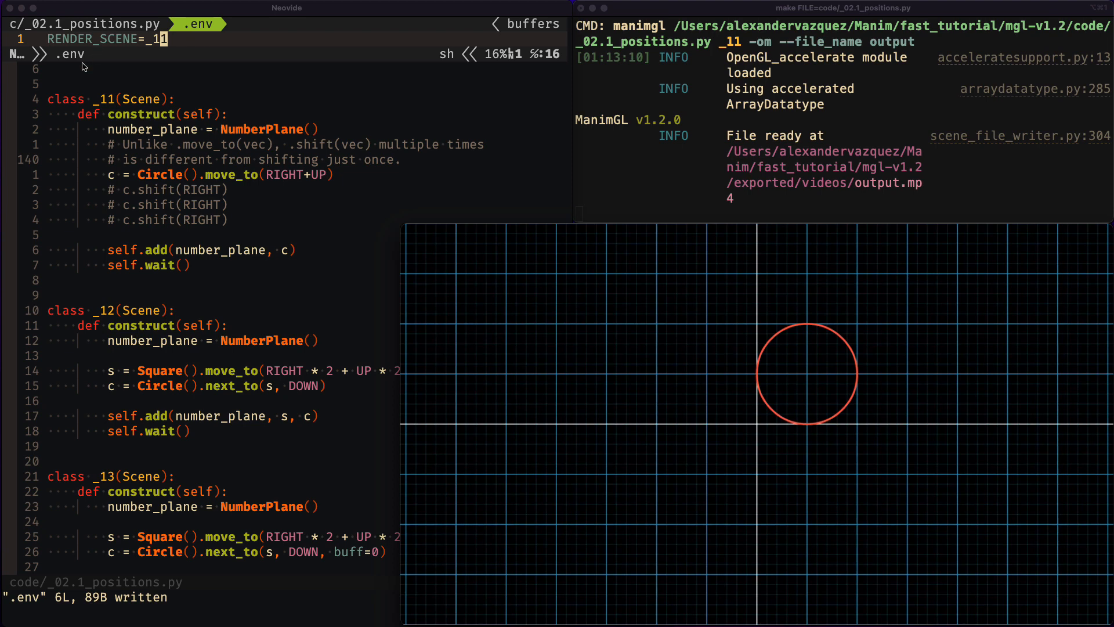
Uncomment the three c.shift(RIGHT) lines in class _11 and save so the circle renders at (4, 1)
click(222, 225)
click(245, 225)
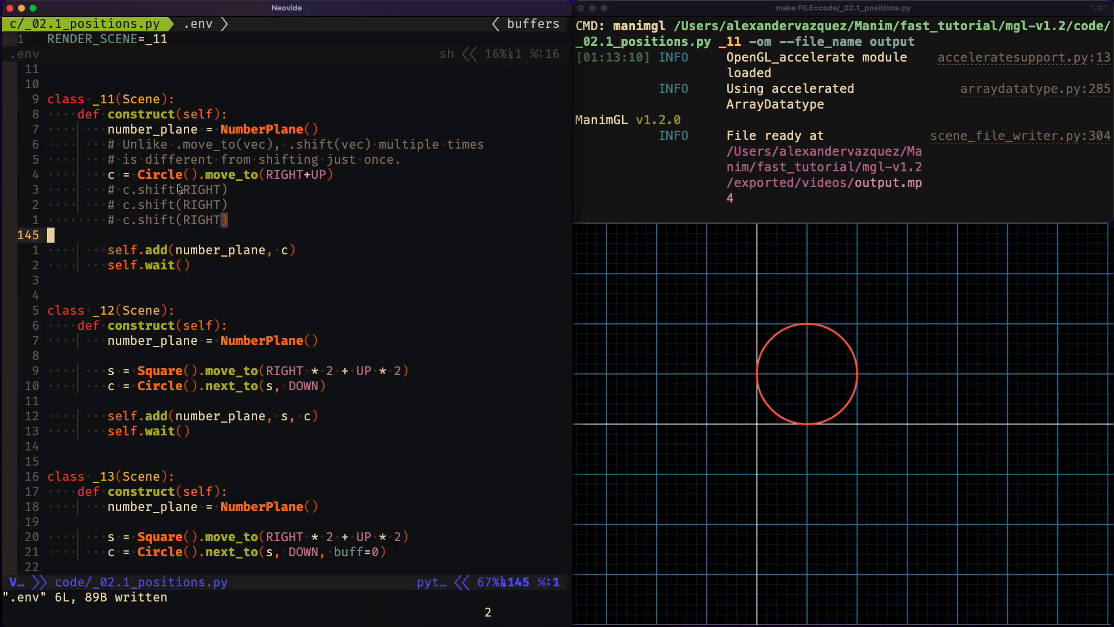
click(174, 189)
key(shift+v)
key(j)
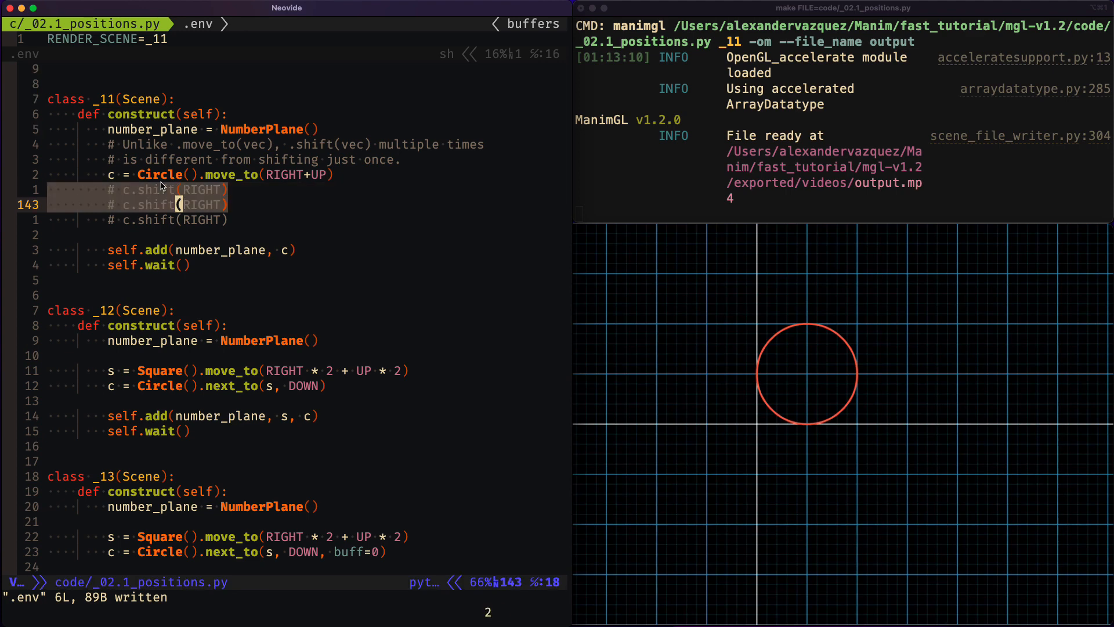
text(jgc)
text(:w)
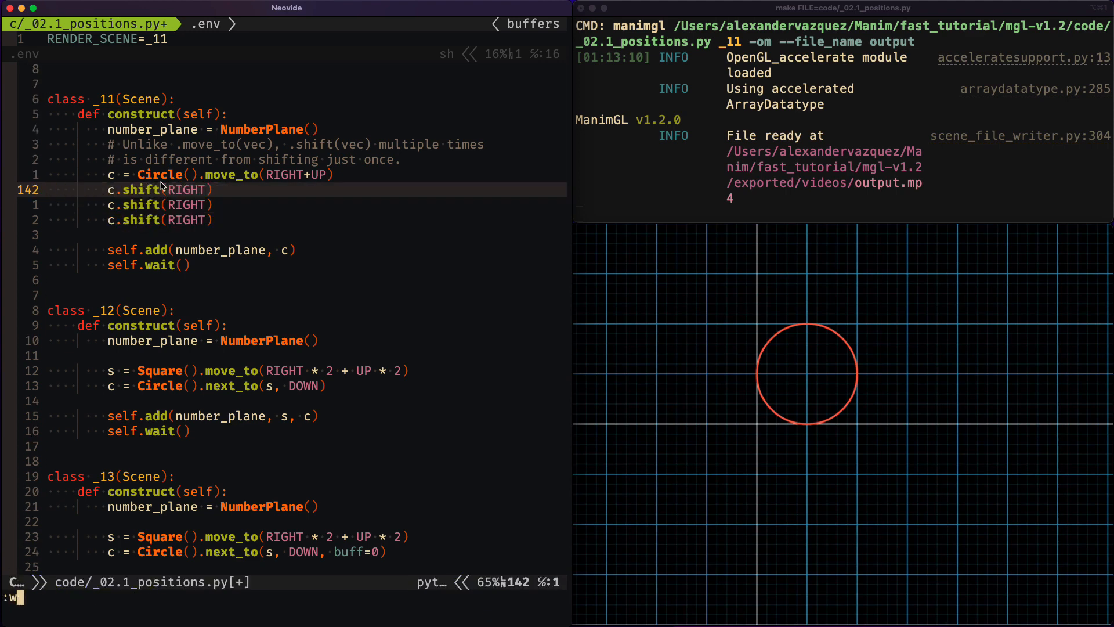
key(Return)
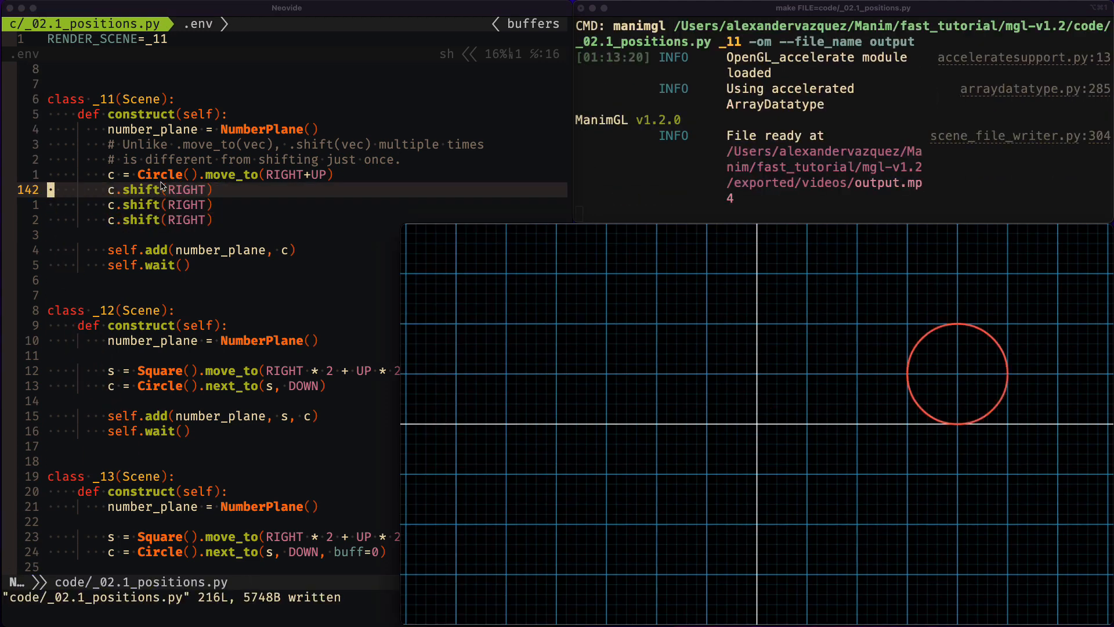
key(ctrl+Left)
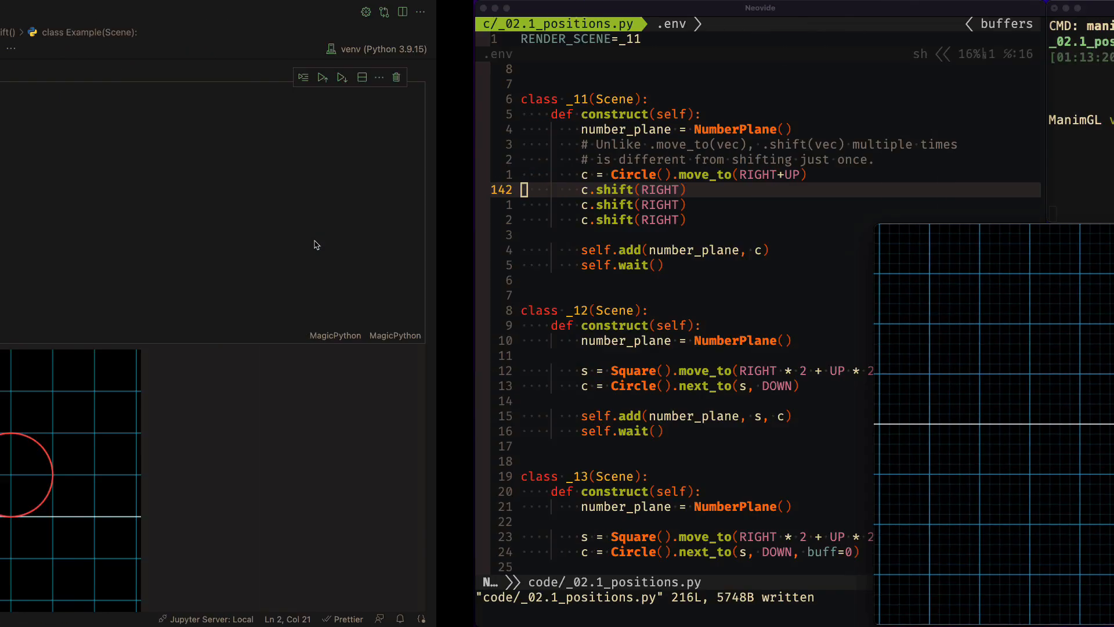
scroll(601, 405, down, 3)
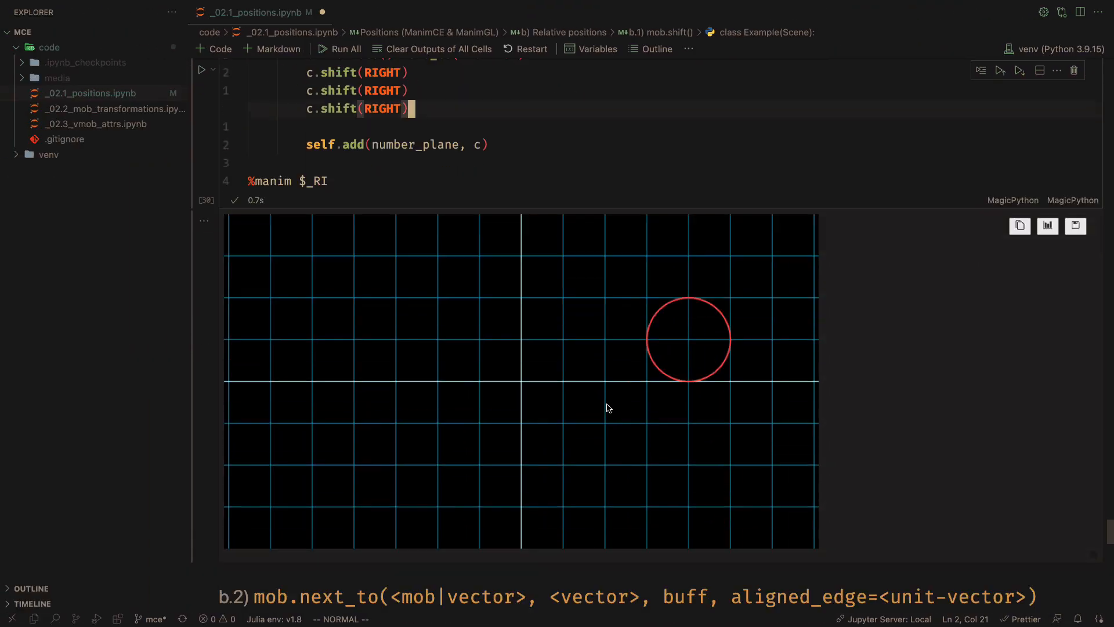
scroll(605, 406, down, 6)
scroll(606, 407, down, 5)
scroll(608, 410, down, 1)
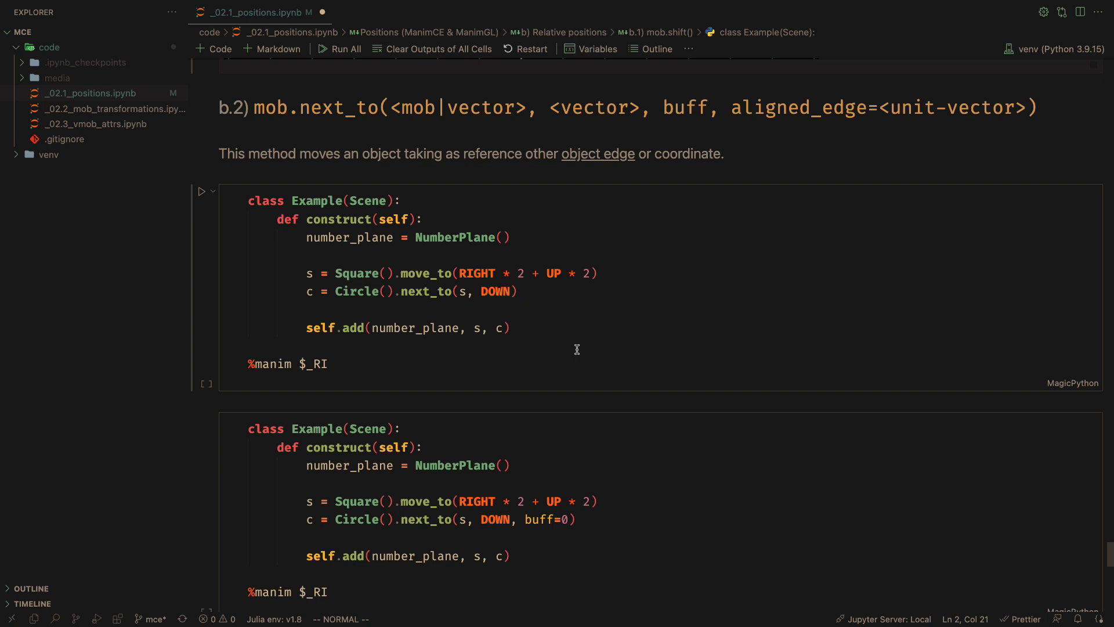
Render next_to(s, DOWN), then change the direction to LEFT and to RIGHT, re-rendering each
key(shift+Return)
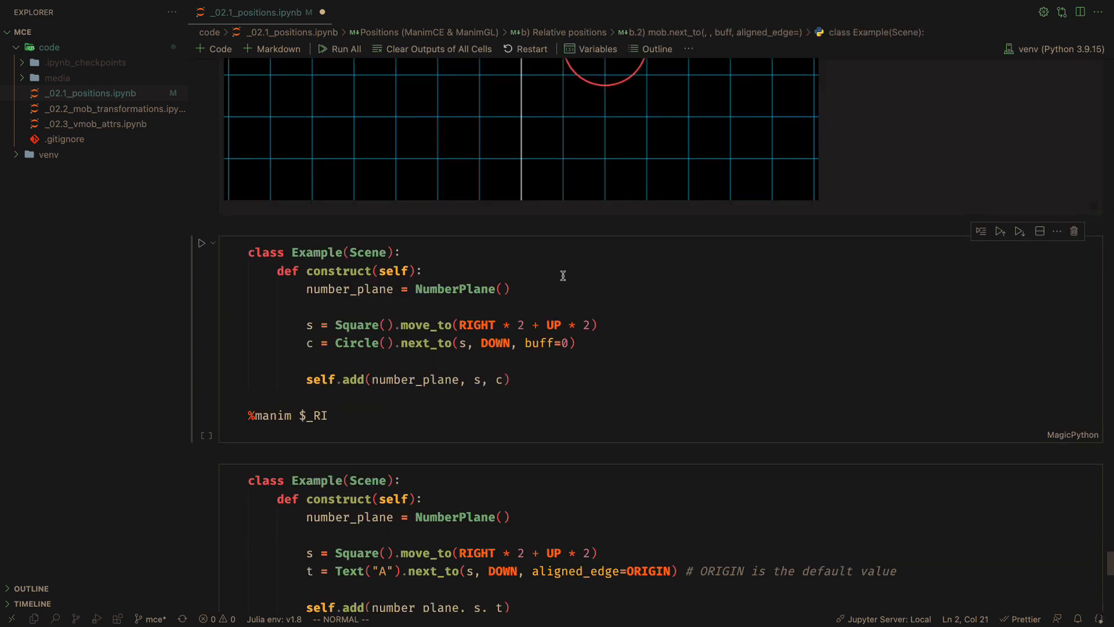
scroll(562, 276, up, 4)
scroll(563, 276, up, 4)
scroll(563, 277, up, 1)
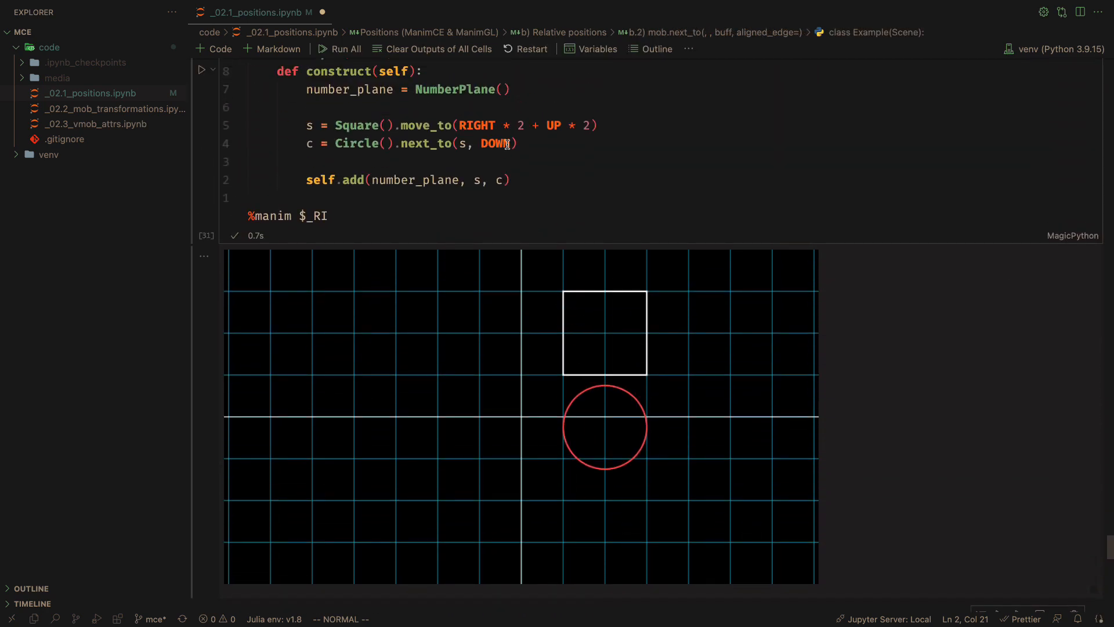
click(508, 144)
key(a)
key(BackSpace)
key(BackSpace)
key(BackSpace)
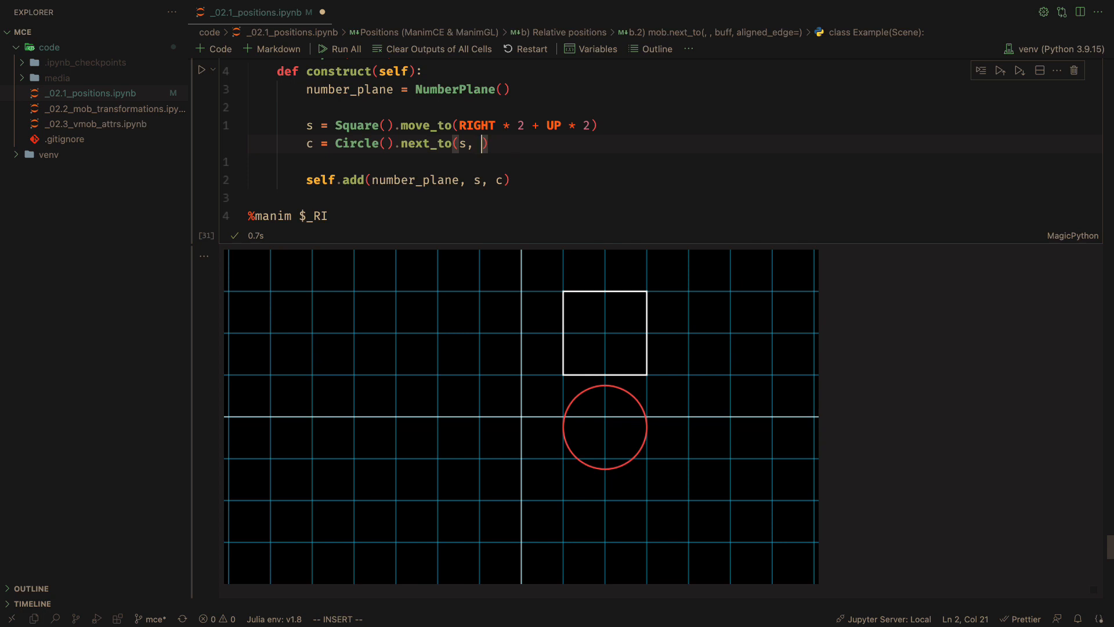
text(LEFT)
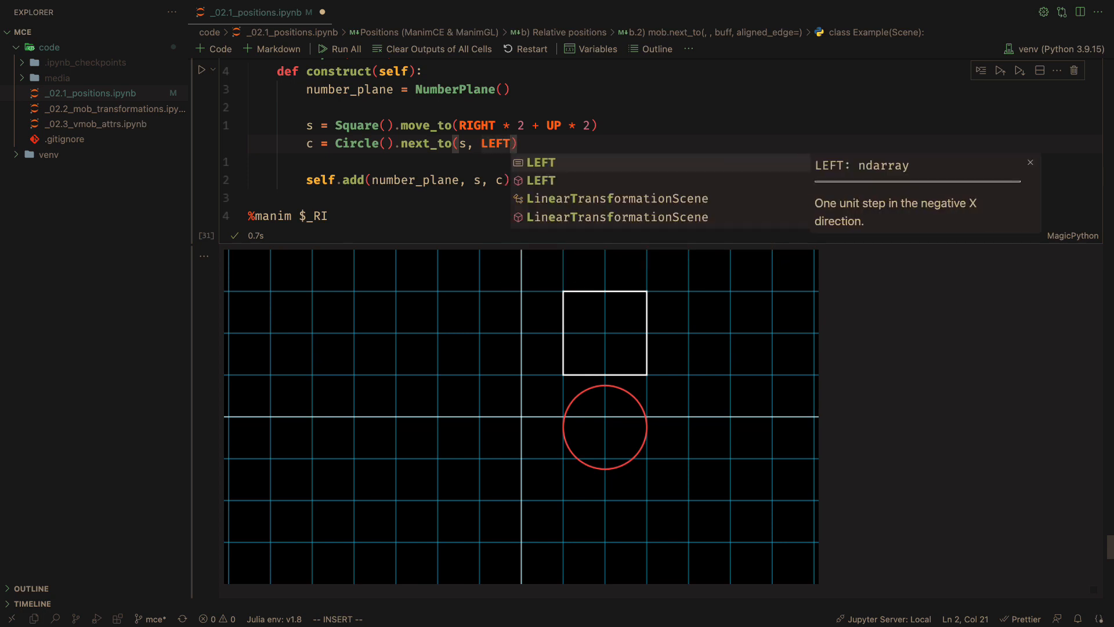
key(Escape)
key(shift+Return)
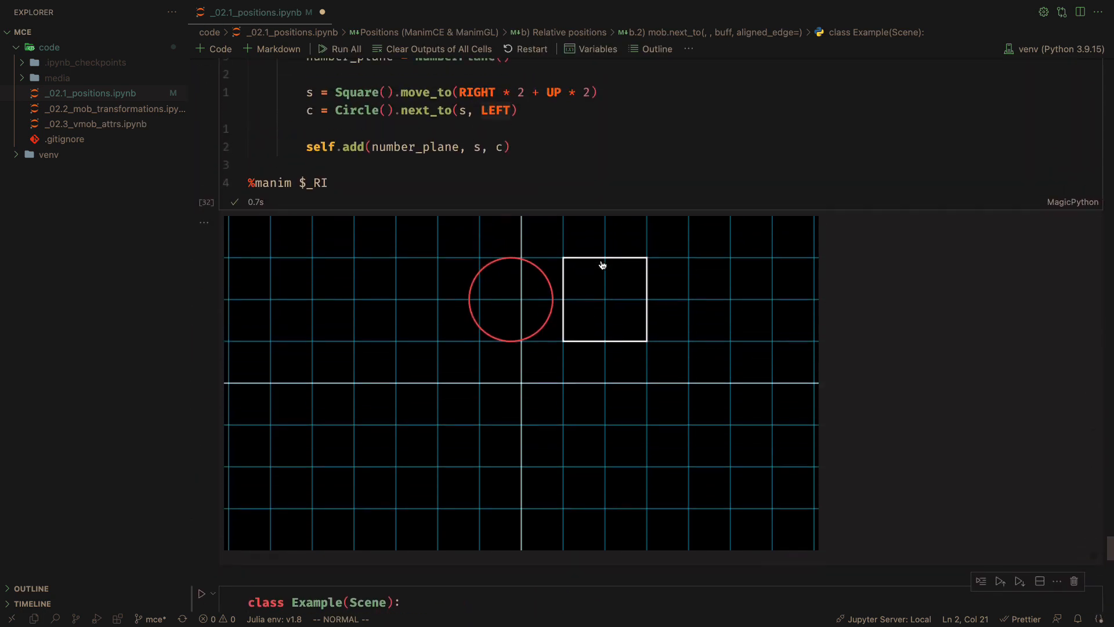
scroll(601, 264, up, 1)
click(508, 123)
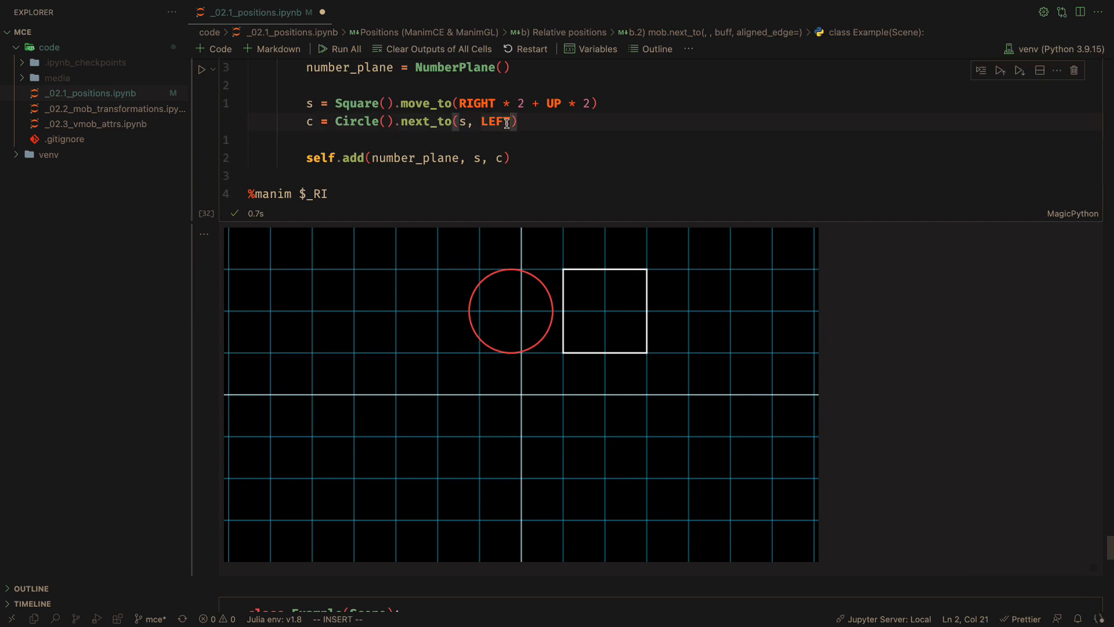
key(BackSpace)
key(BackSpace)
key(BackSpace)
text(RIGHT * 2 + UP * 2))
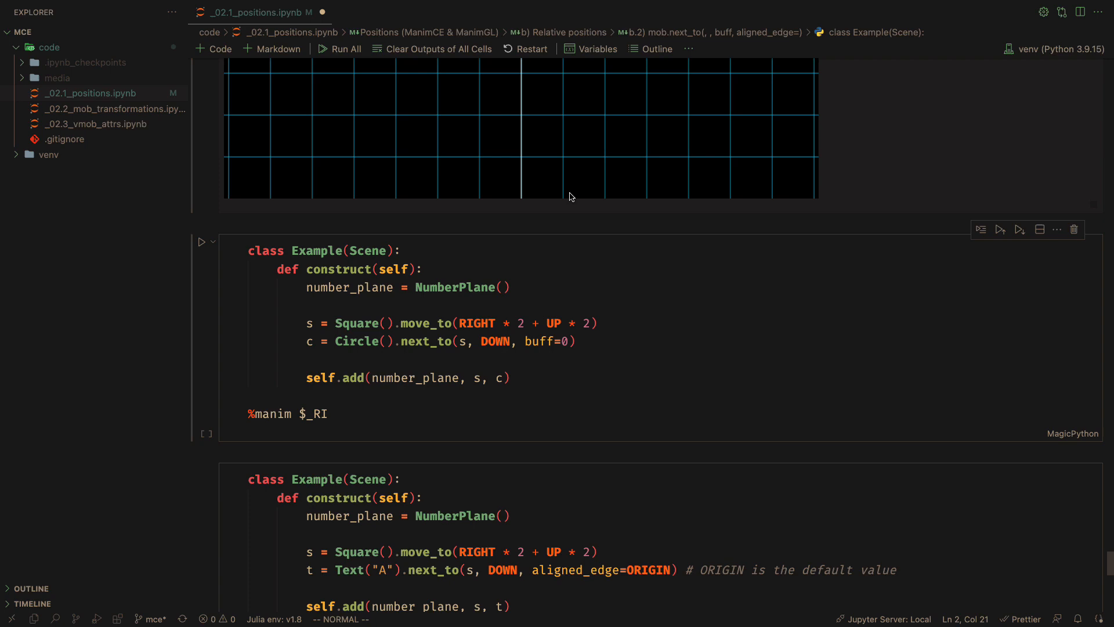
scroll(570, 252, up, 2)
scroll(569, 197, up, 3)
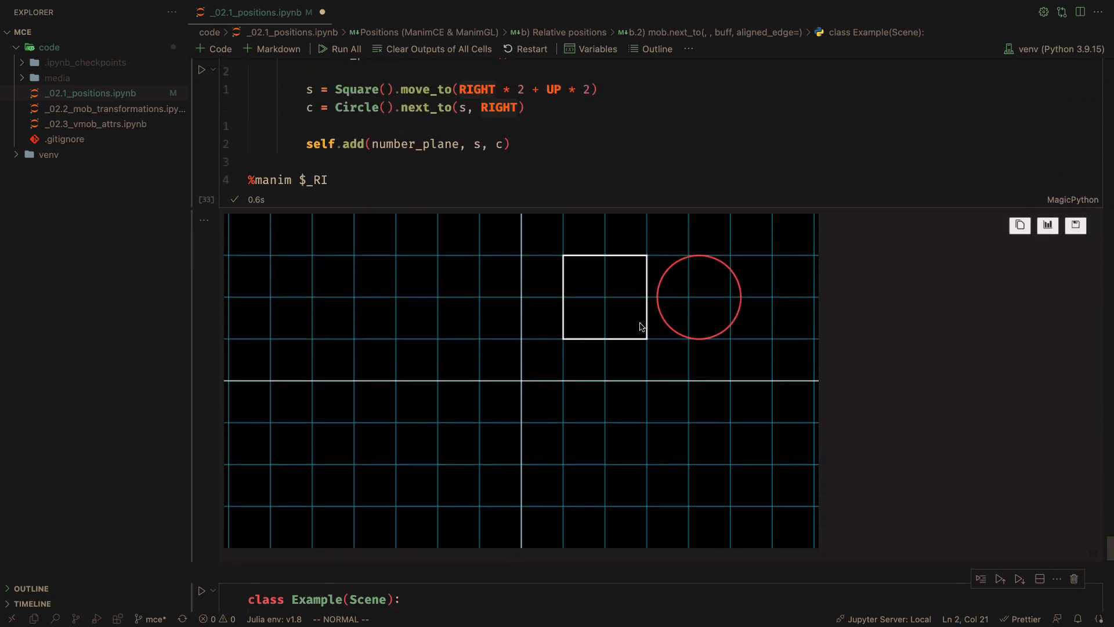
scroll(661, 337, down, 1)
scroll(661, 337, down, 3)
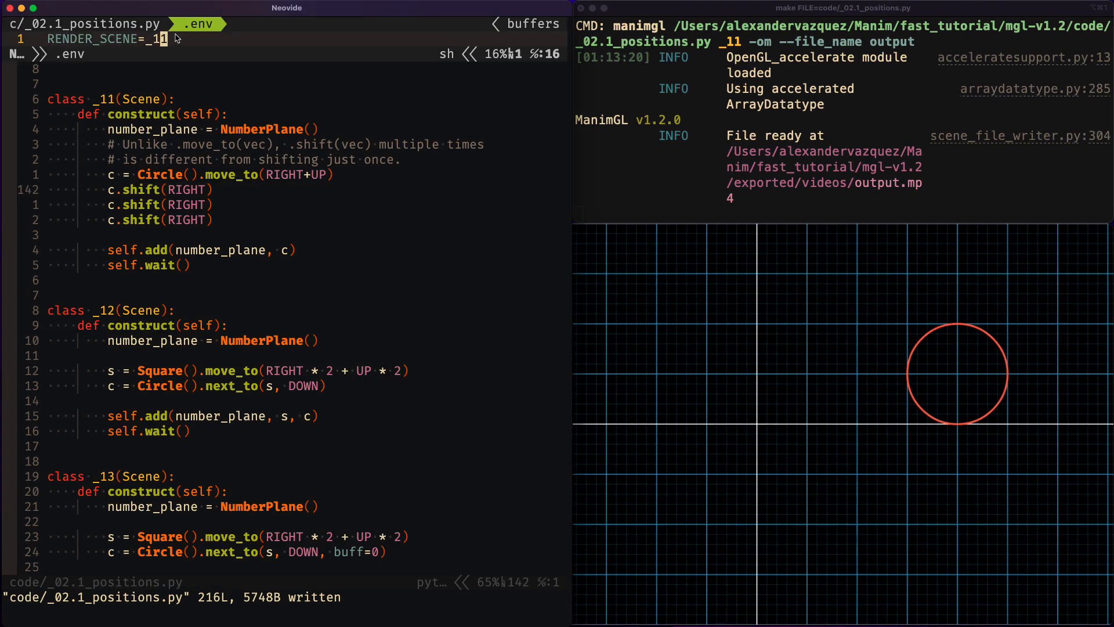
Set RENDER_SCENE to _12, then change its next_to direction from DOWN to LEFT and save
key(ctrl+a)
text(:w)
key(Return)
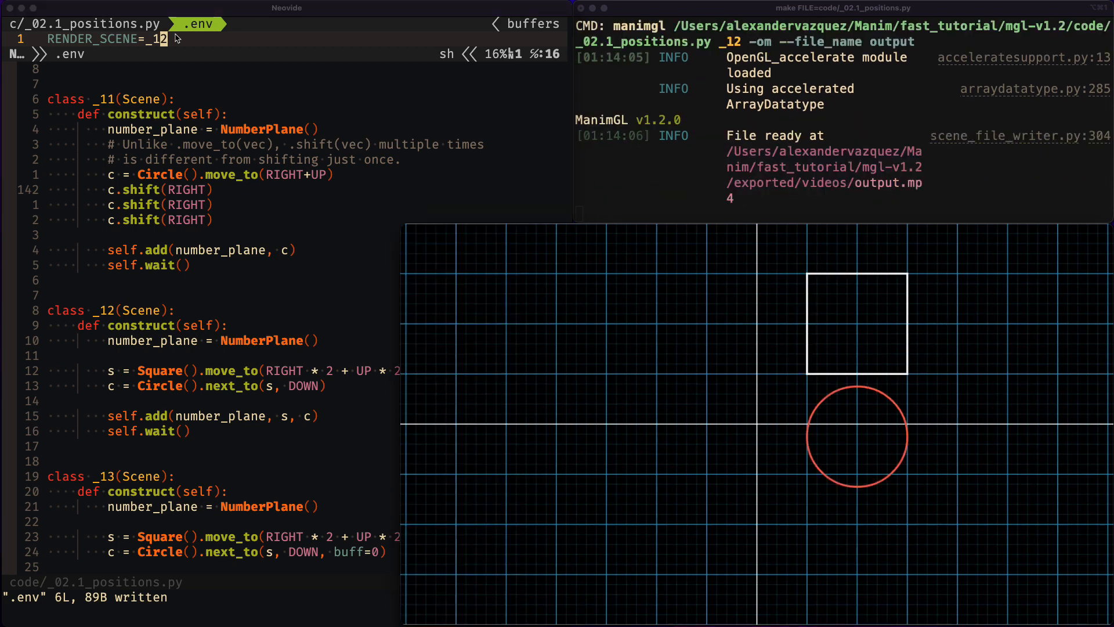
click(297, 390)
text(ciwLEFT)
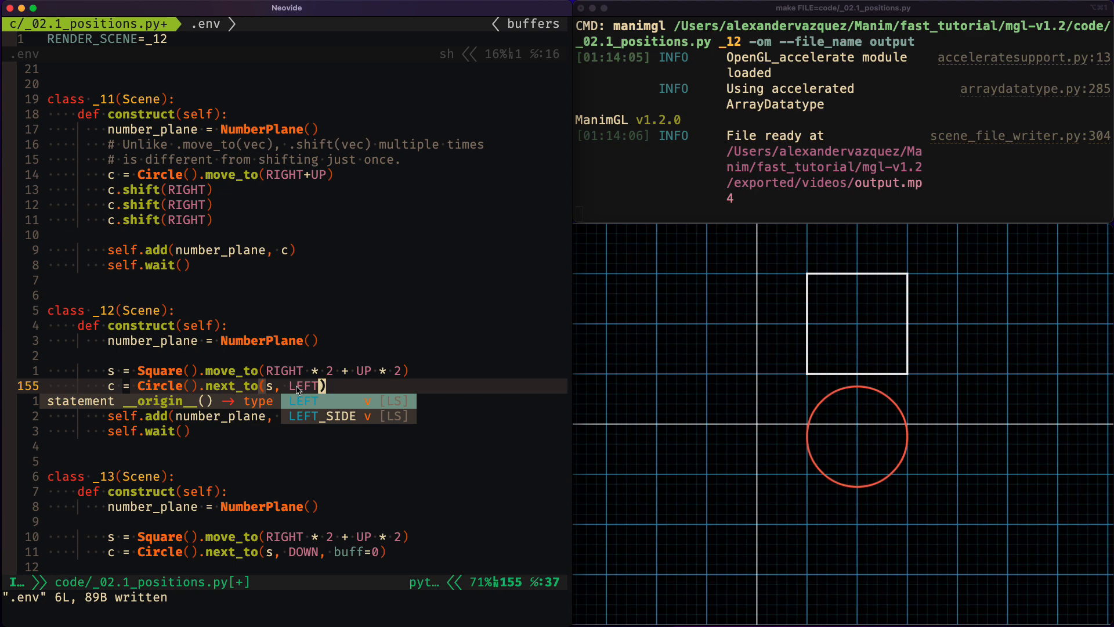
key(Escape)
text(:w)
key(Return)
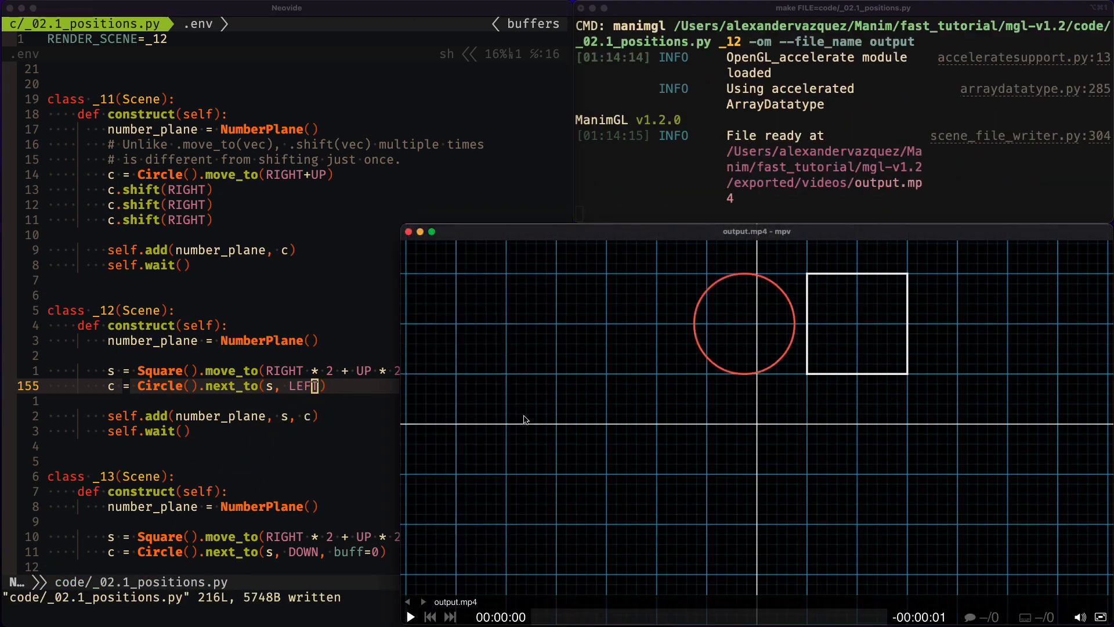
scroll(352, 347, down, 1)
scroll(352, 347, down, 4)
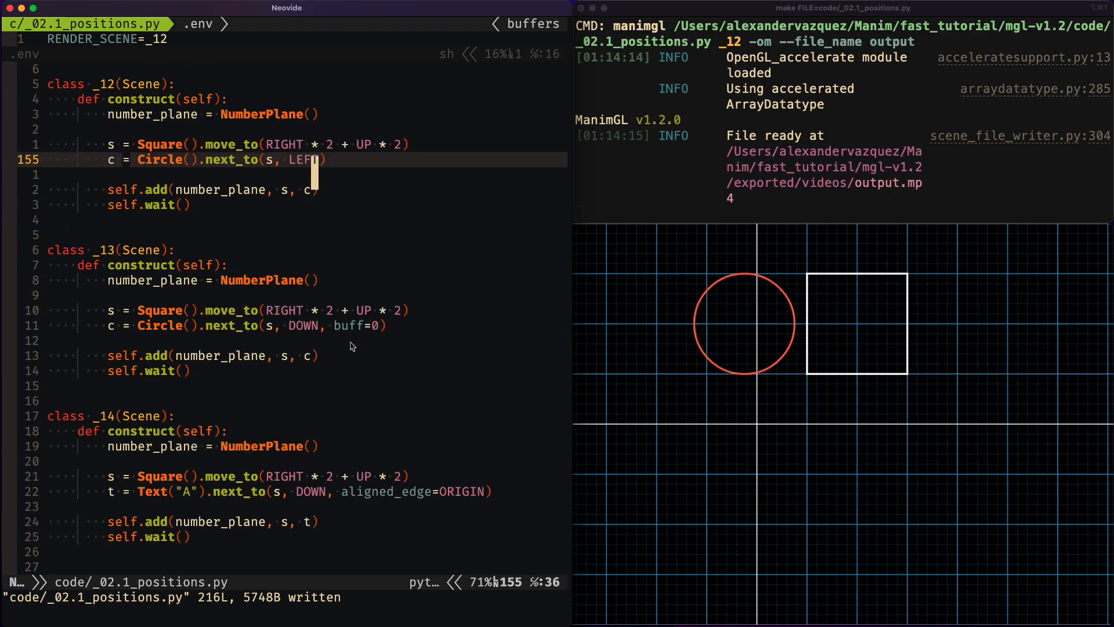
scroll(352, 347, down, 4)
scroll(352, 347, up, 1)
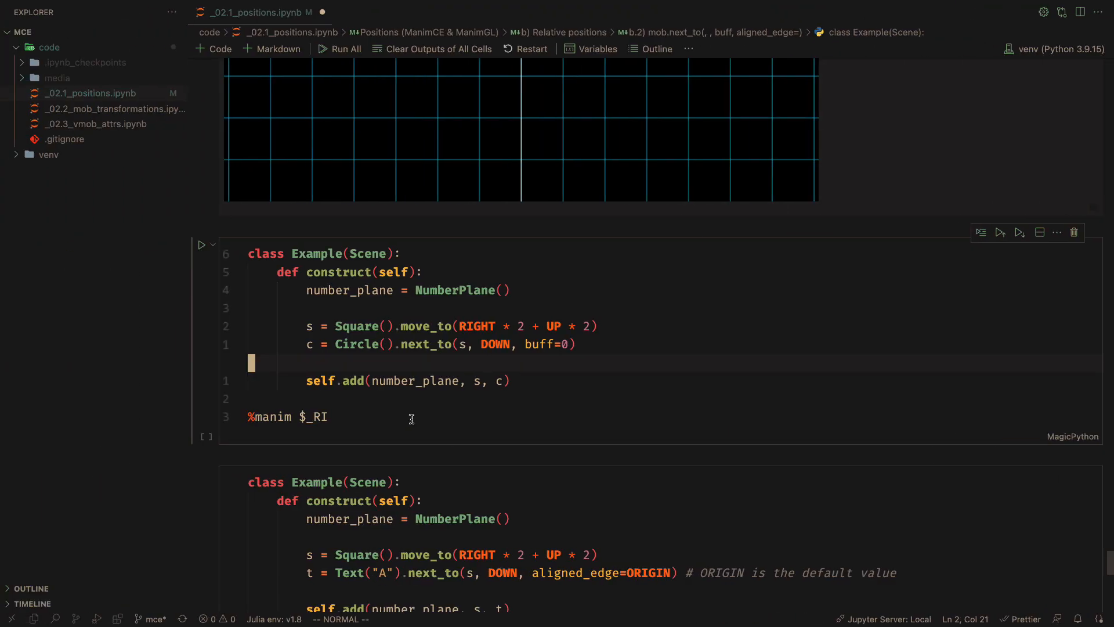
Change the circle's next_to to LEFT with buff=-1 and re-render so it overlaps the square
click(412, 419)
drag(579, 345, 513, 346)
click(509, 430)
key(Escape)
key(d)
key(d)
key(z)
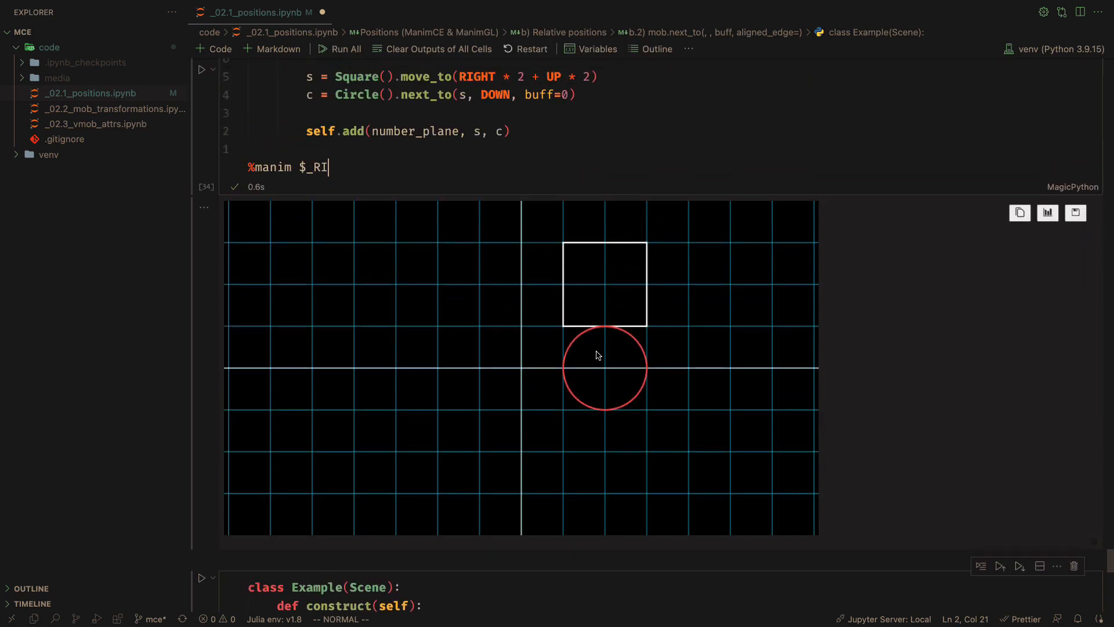
scroll(597, 355, up, 2)
key(k)
key(k)
key(k)
text(FN)
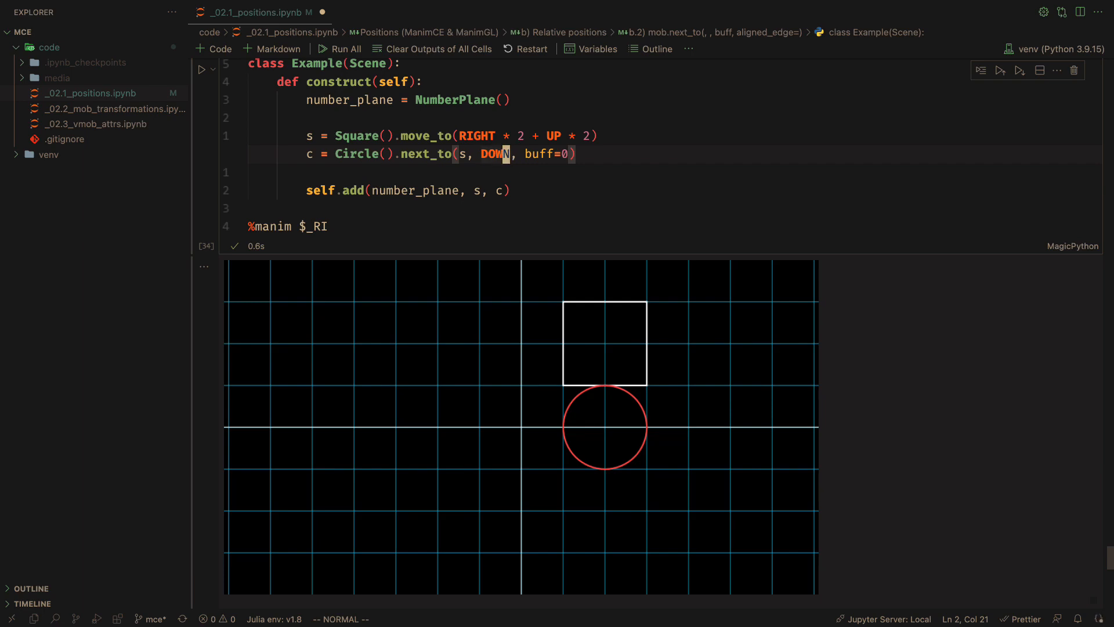
text(ciwLEFT)
key(Escape)
scroll(522, 144, down, 5)
scroll(577, 192, up, 3)
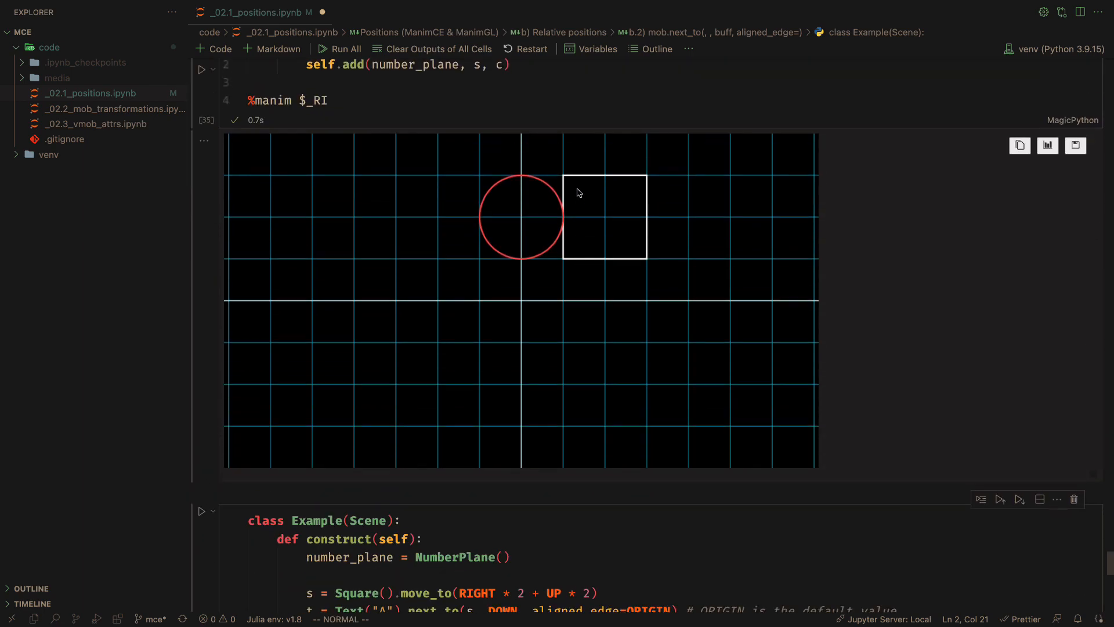
scroll(576, 192, up, 2)
text(s, LEFT, buff=0)
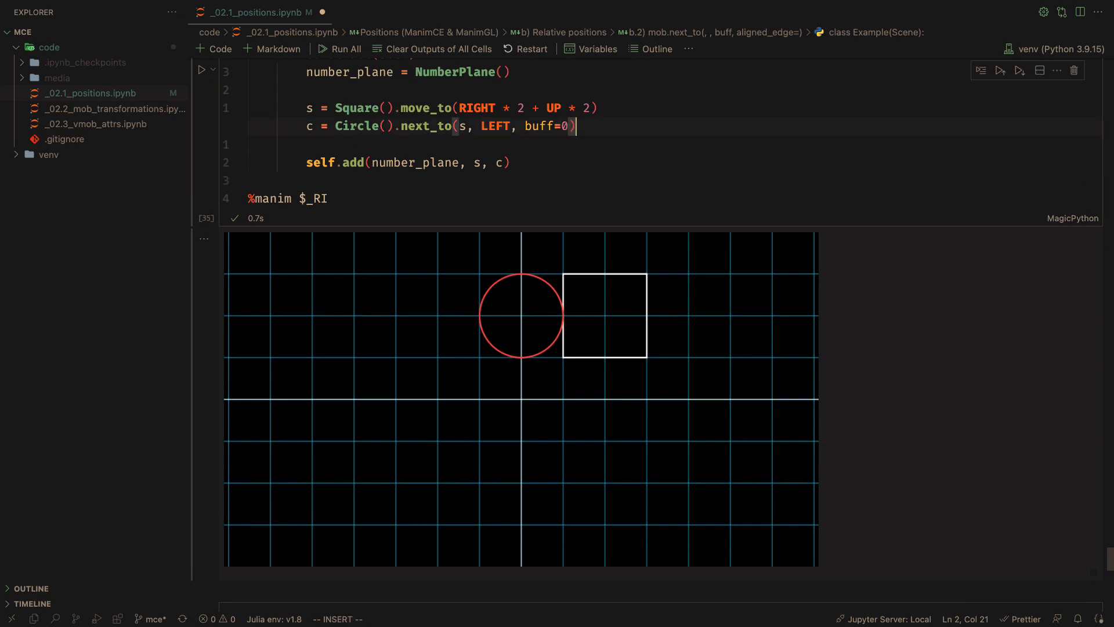
text(-1)
key(shift+Return)
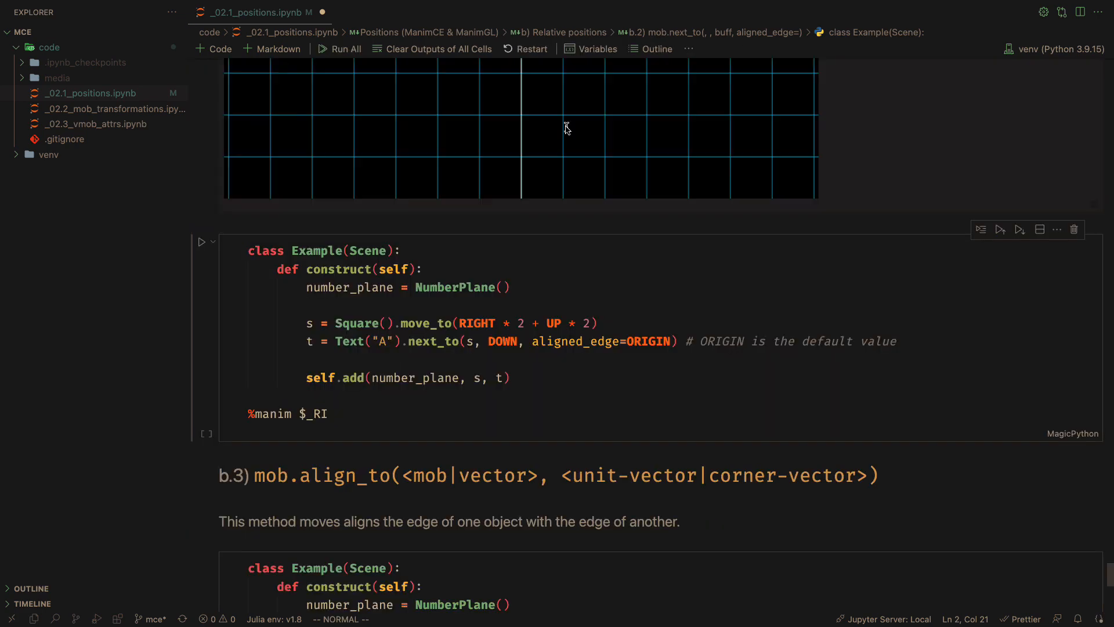
scroll(626, 204, up, 1)
scroll(625, 204, up, 4)
scroll(573, 279, up, 1)
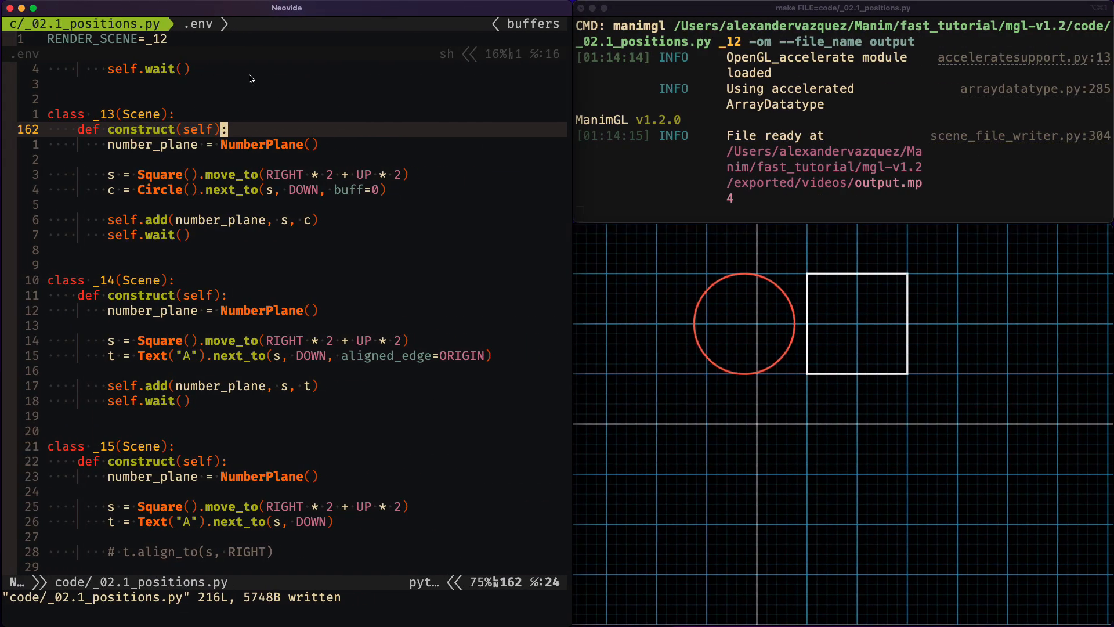
Set RENDER_SCENE to _13 in .env and save to render it
click(224, 41)
text(3)
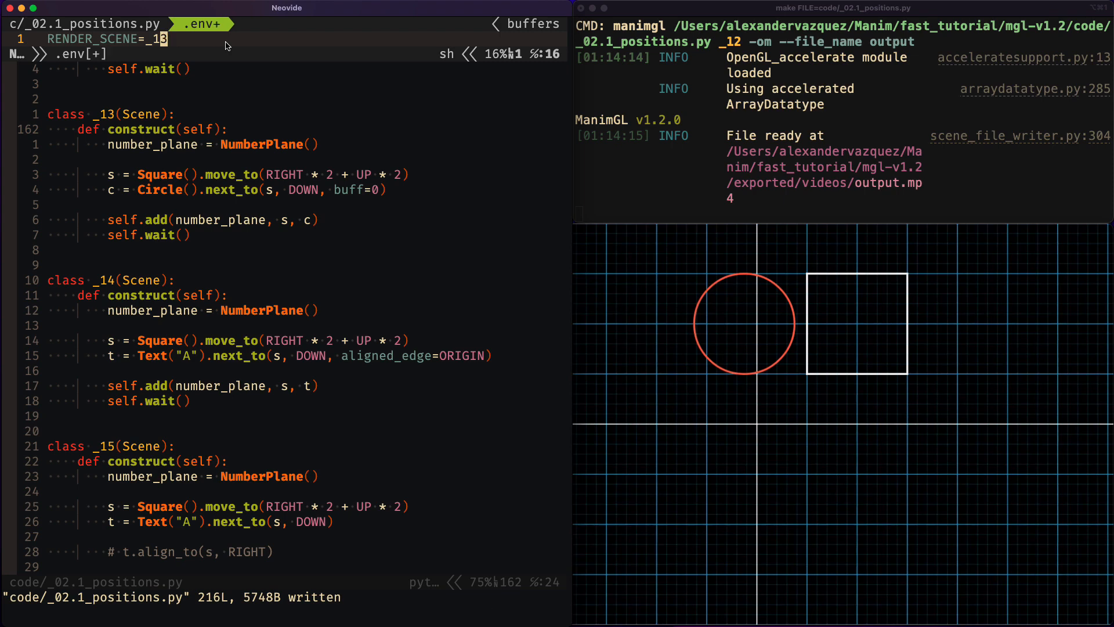
key(ctrl+a)
text(:w)
key(Return)
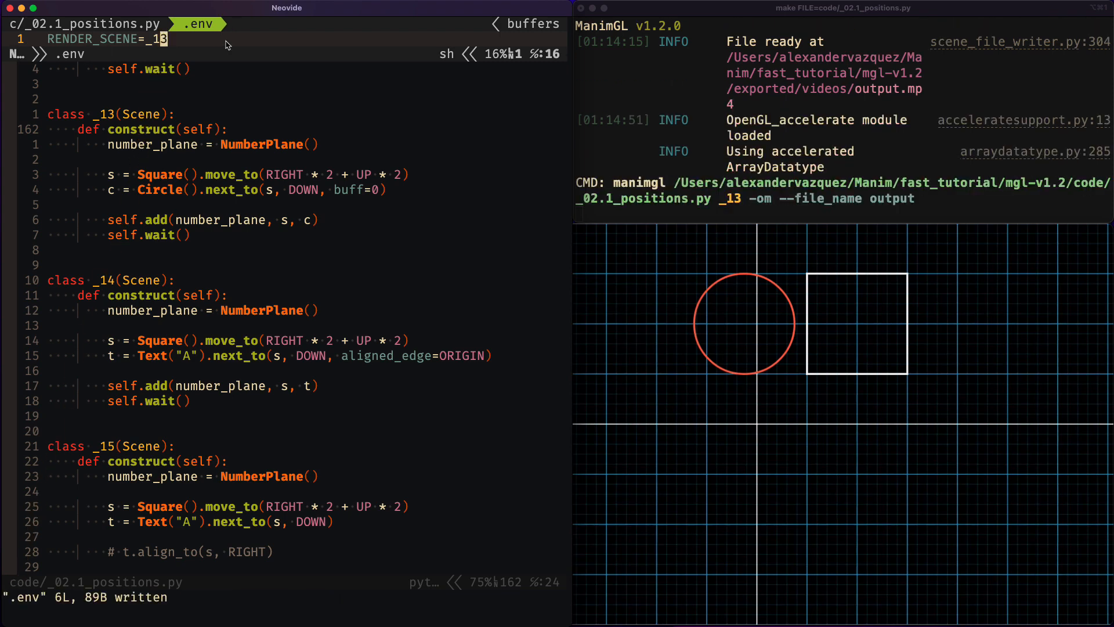
Change scene _13's next_to direction from DOWN to RIGHT and save to re-render
click(300, 193)
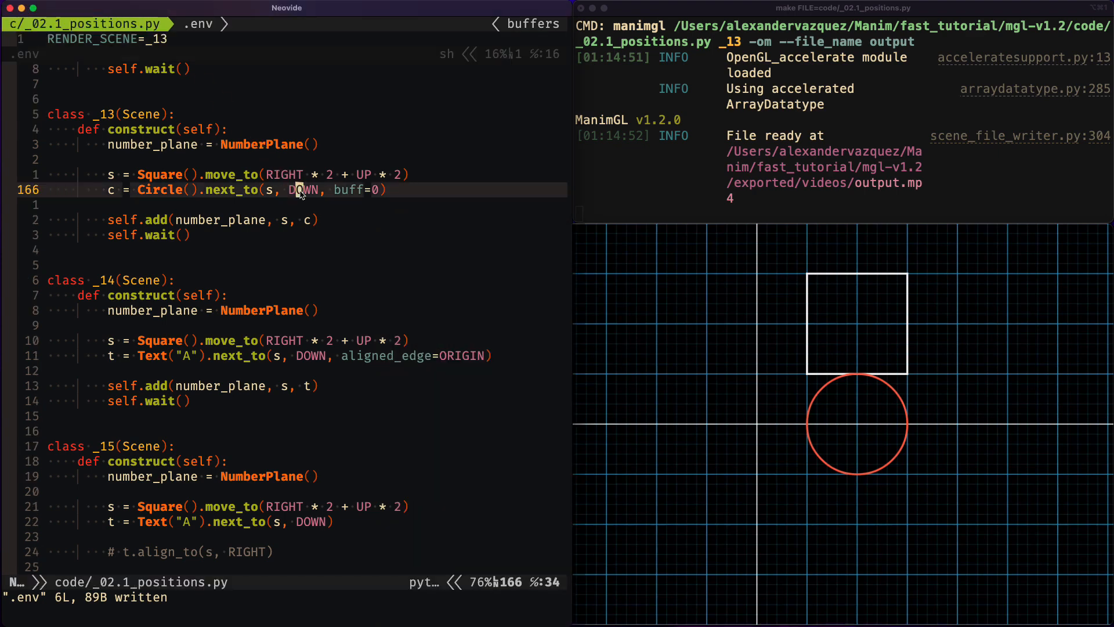
text(ciw)
text(RI)
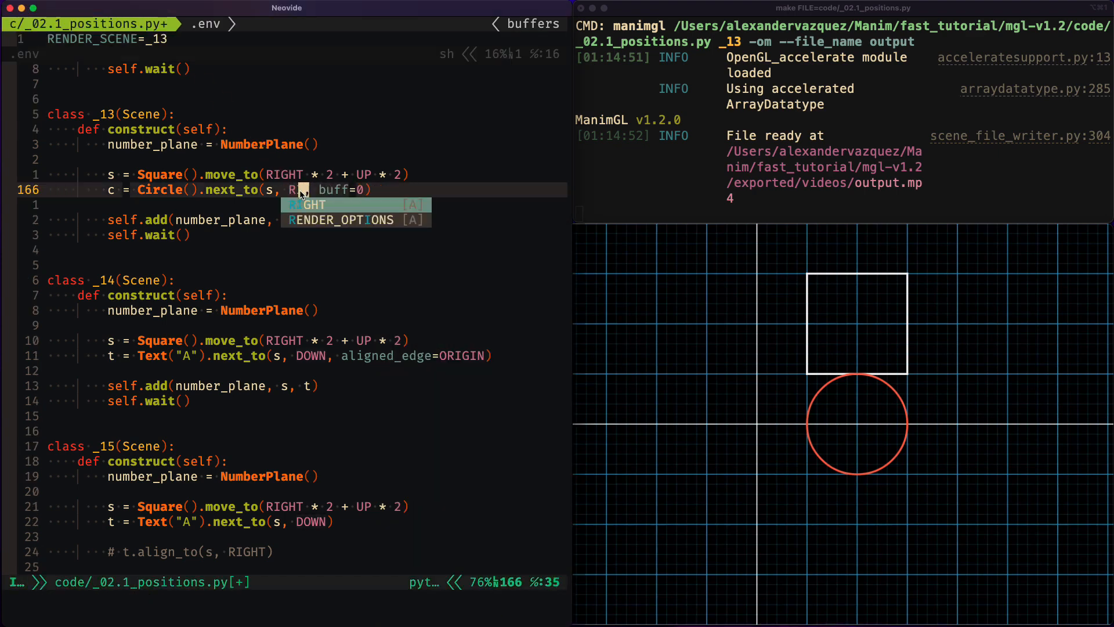
text(GHT)
key(Escape)
text(:w)
key(Return)
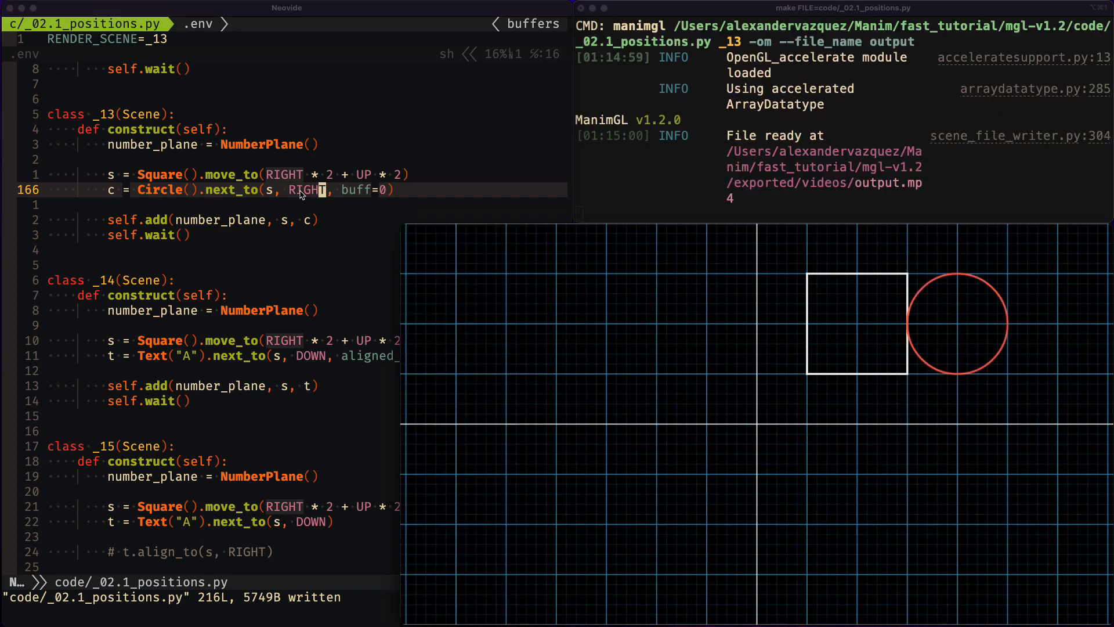
key(ctrl+Left)
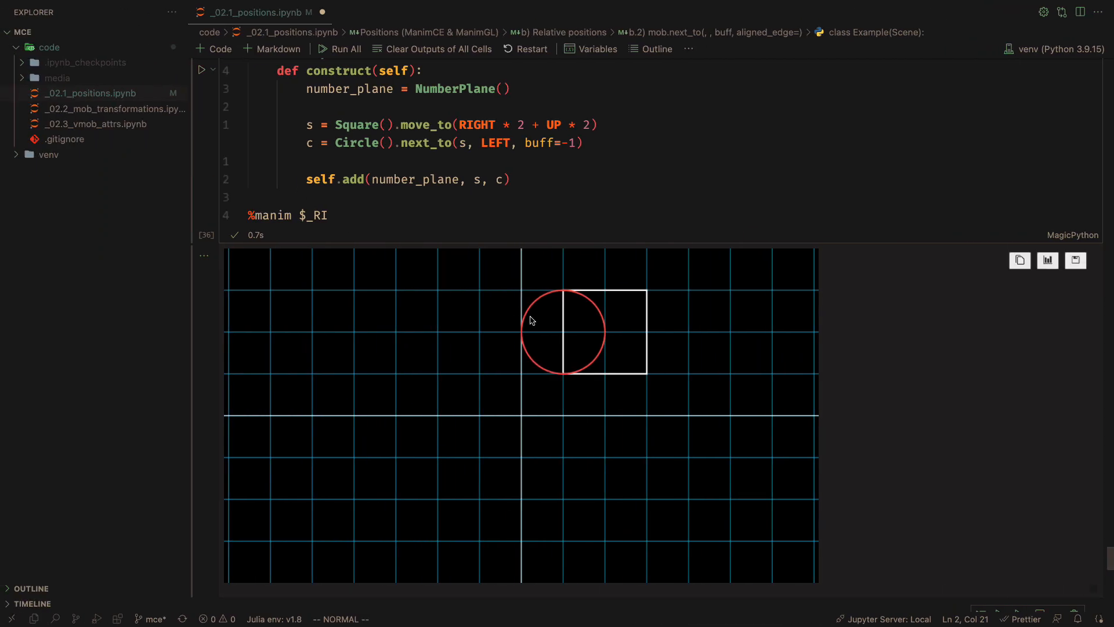
scroll(530, 320, down, 3)
scroll(530, 320, down, 4)
scroll(531, 320, down, 3)
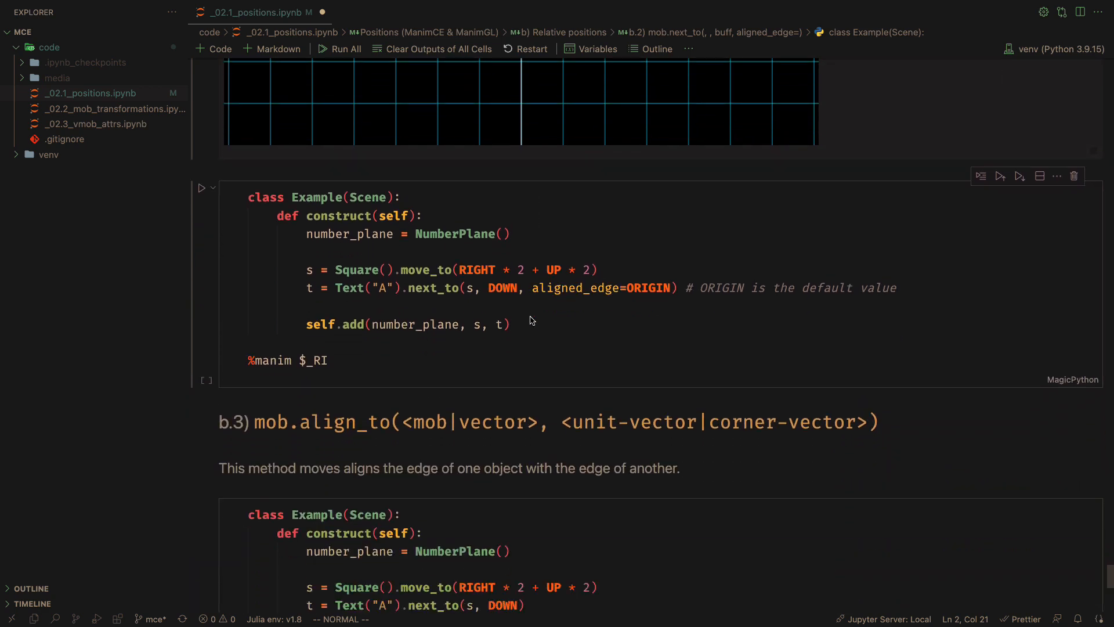
scroll(530, 320, down, 1)
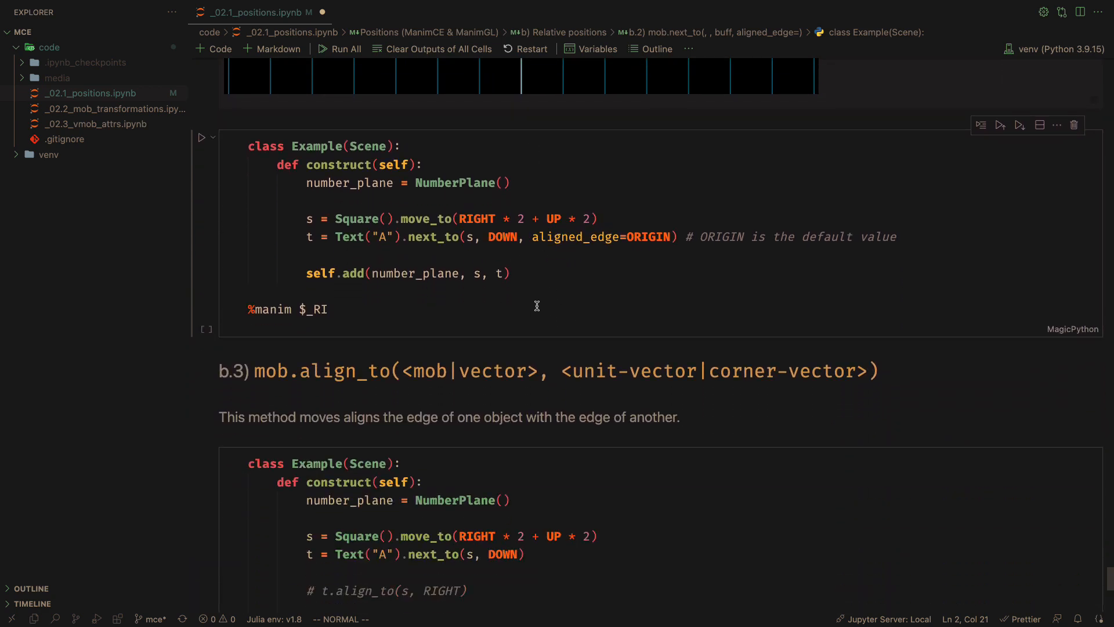
Render the Text A cell, then change aligned_edge from ORIGIN to LEFT and to RIGHT, re-rendering each
key(shift+Return)
scroll(600, 317, down, 2)
scroll(600, 318, down, 1)
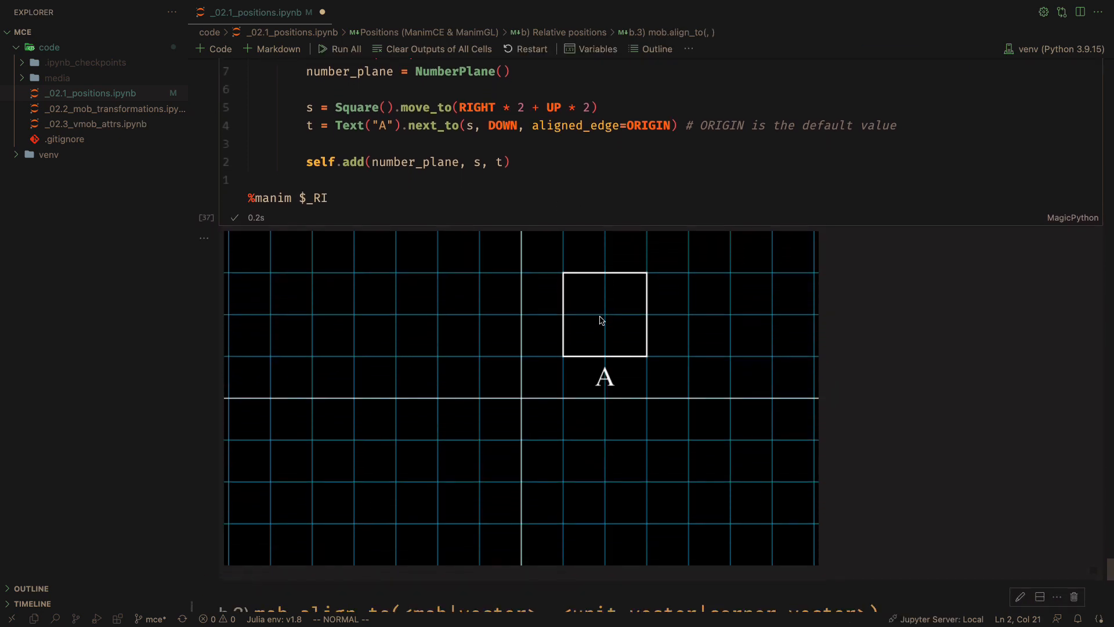
double_click(648, 124)
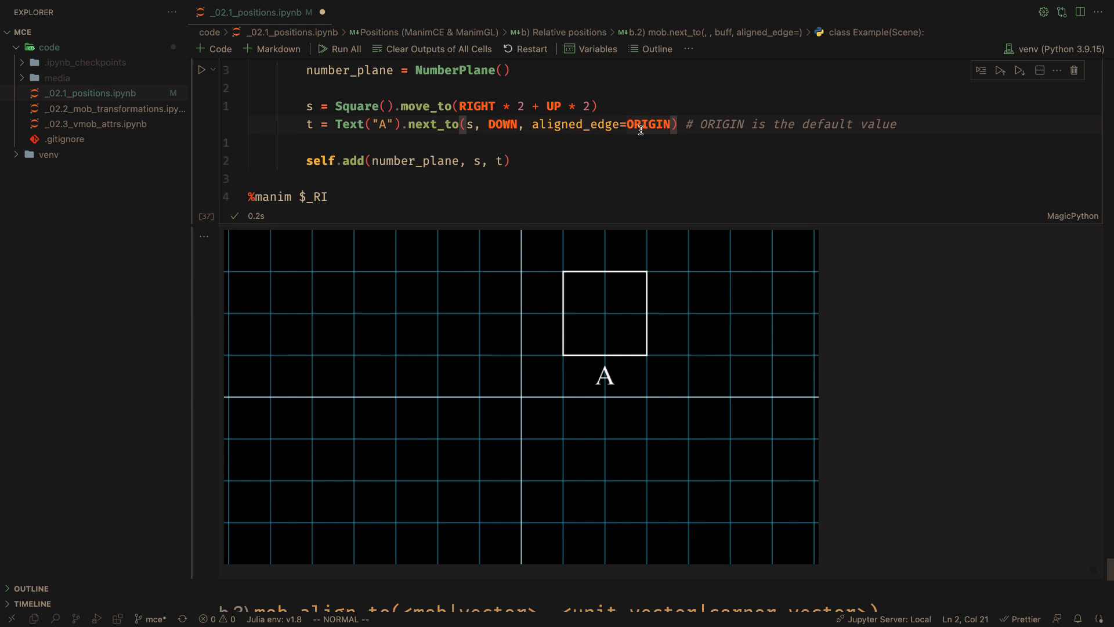
text(c)
text(LEFT)
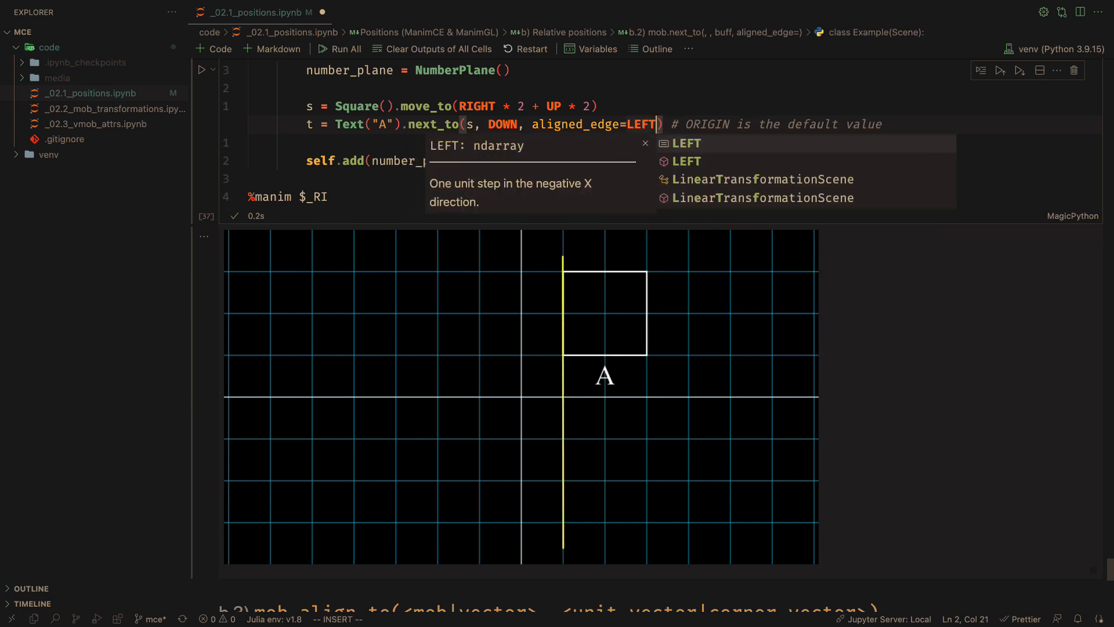
key(shift+Return)
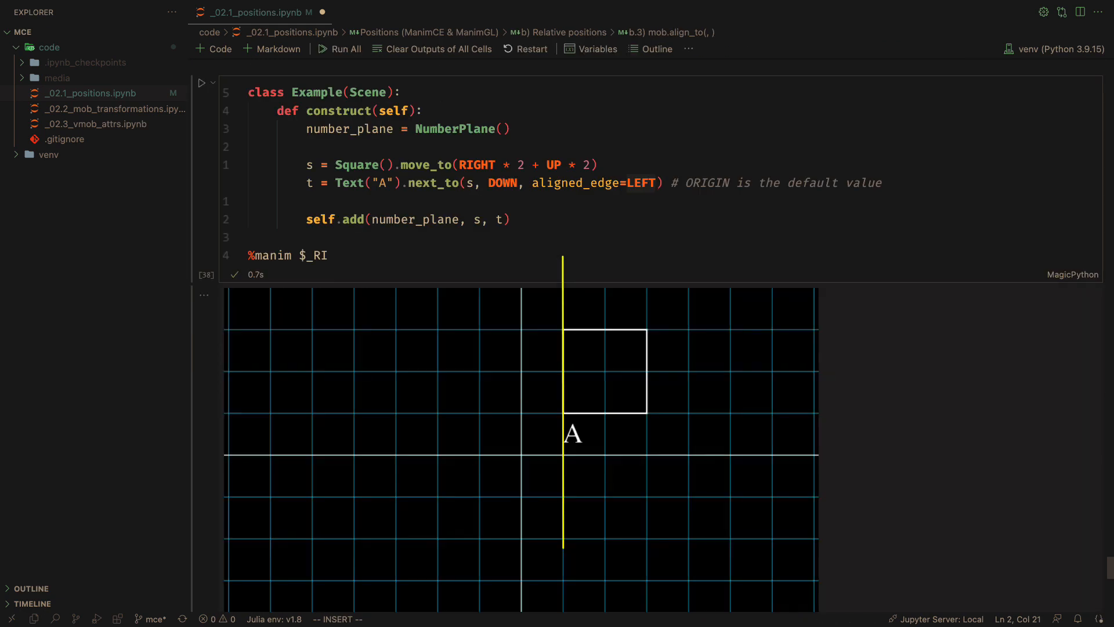
click(644, 180)
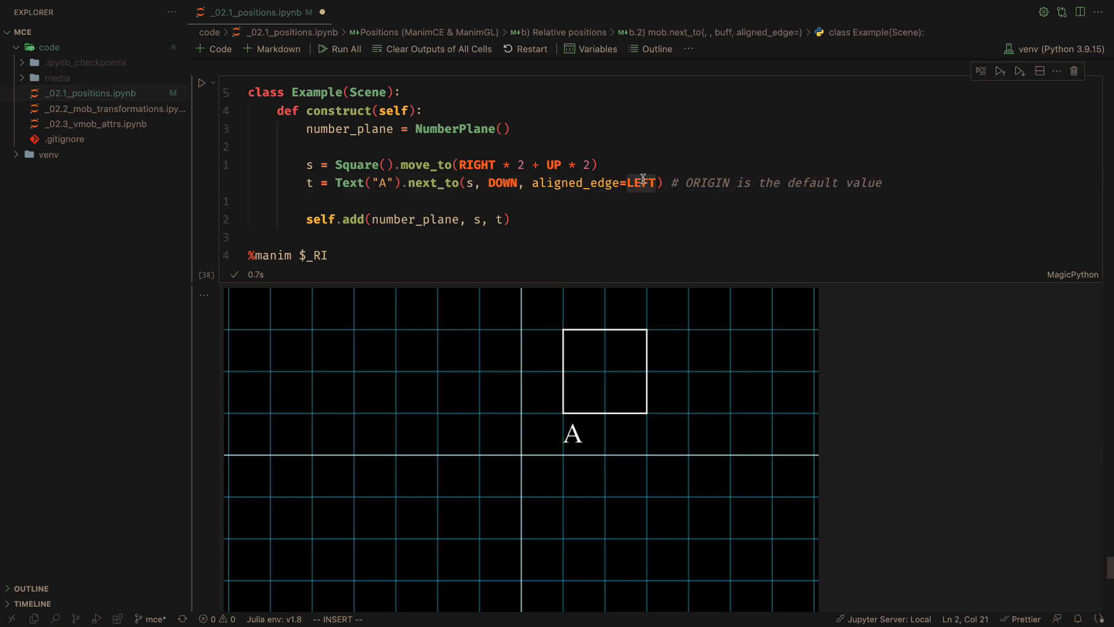
text(RIGH)
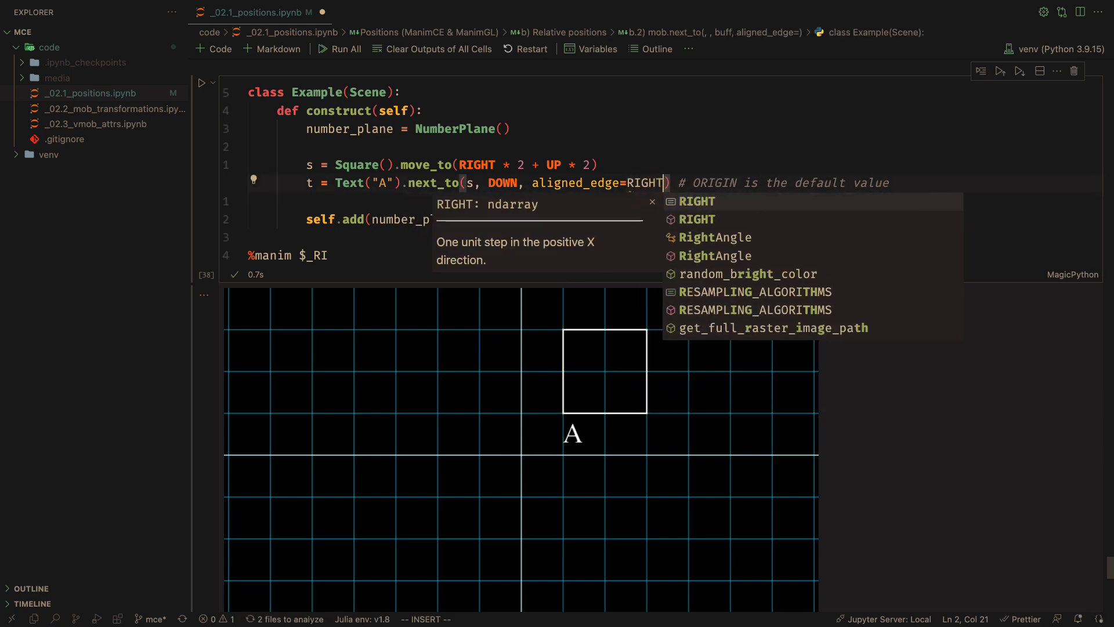
text(T)
key(shift+Return)
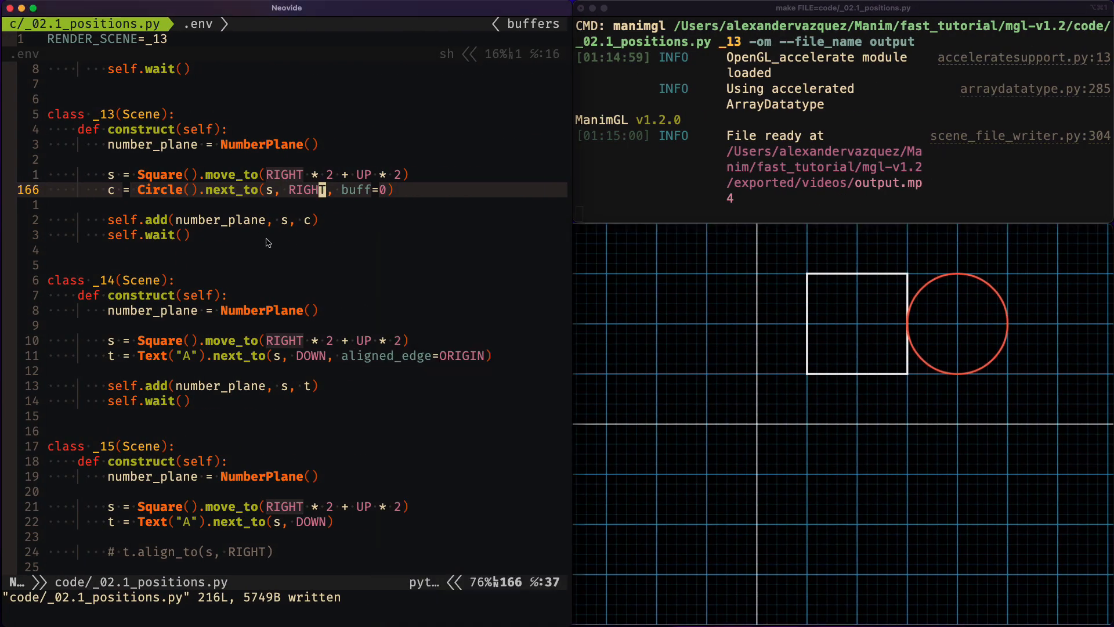
scroll(267, 242, down, 2)
scroll(267, 242, up, 1)
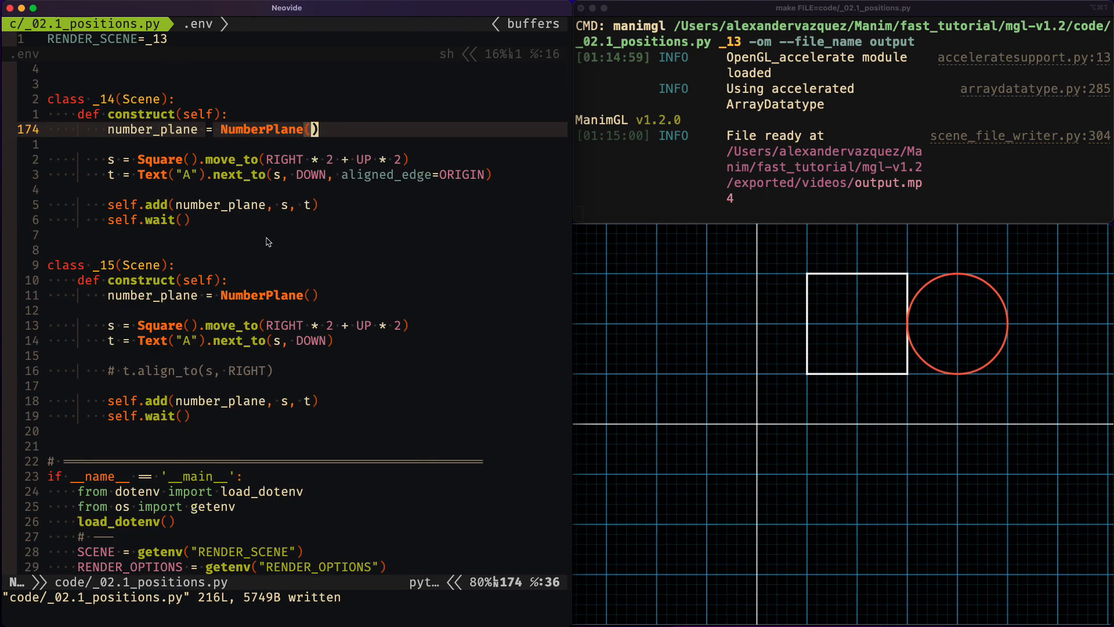
Render scene _14, then set its aligned_edge to LEFT and to RIGHT, saving after each
click(183, 41)
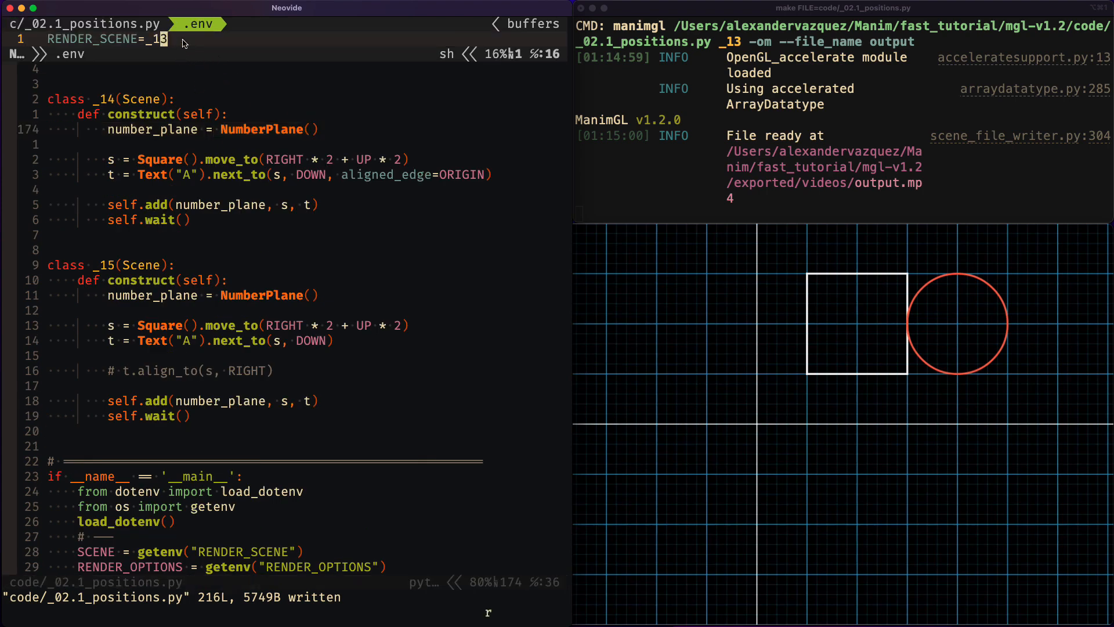
text(4:w)
key(Return)
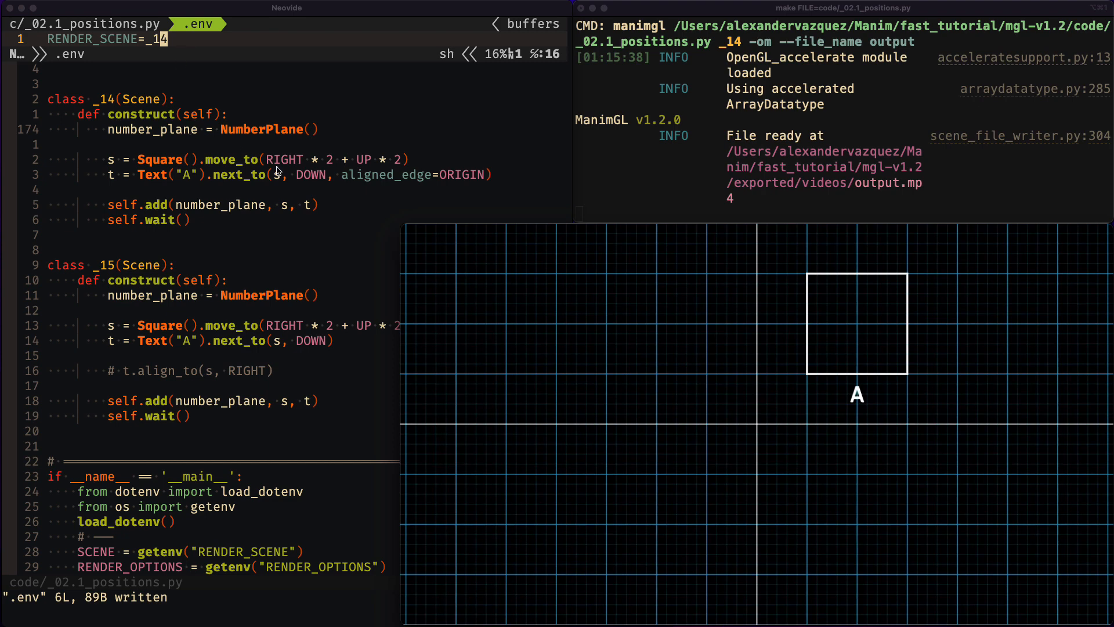
click(445, 176)
text(cwLEF)
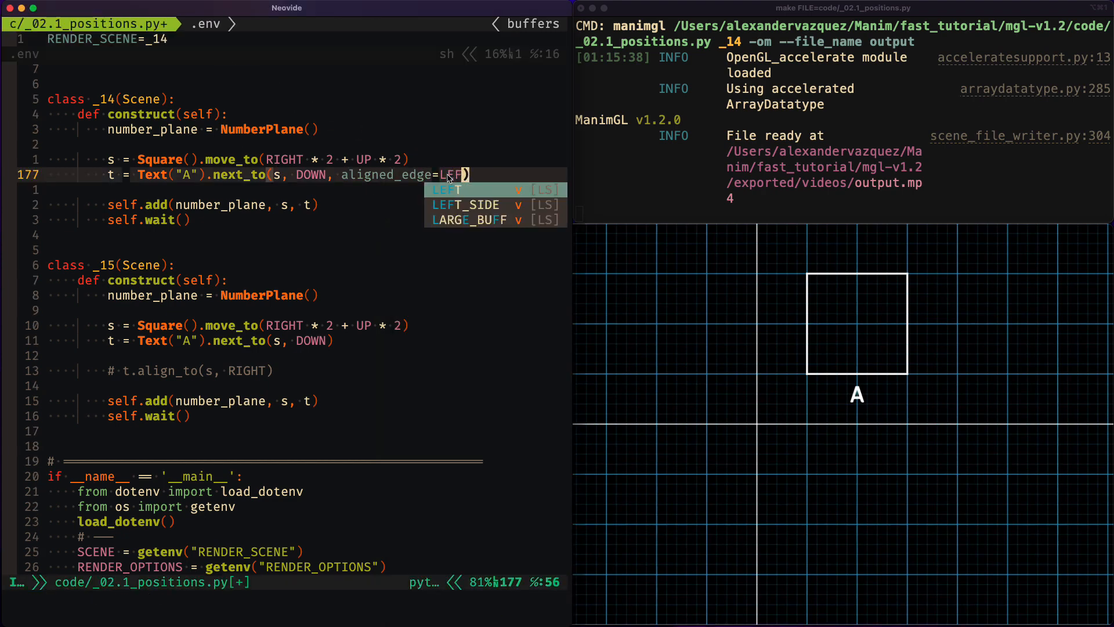
text(T)
key(Escape)
text(:w)
key(Return)
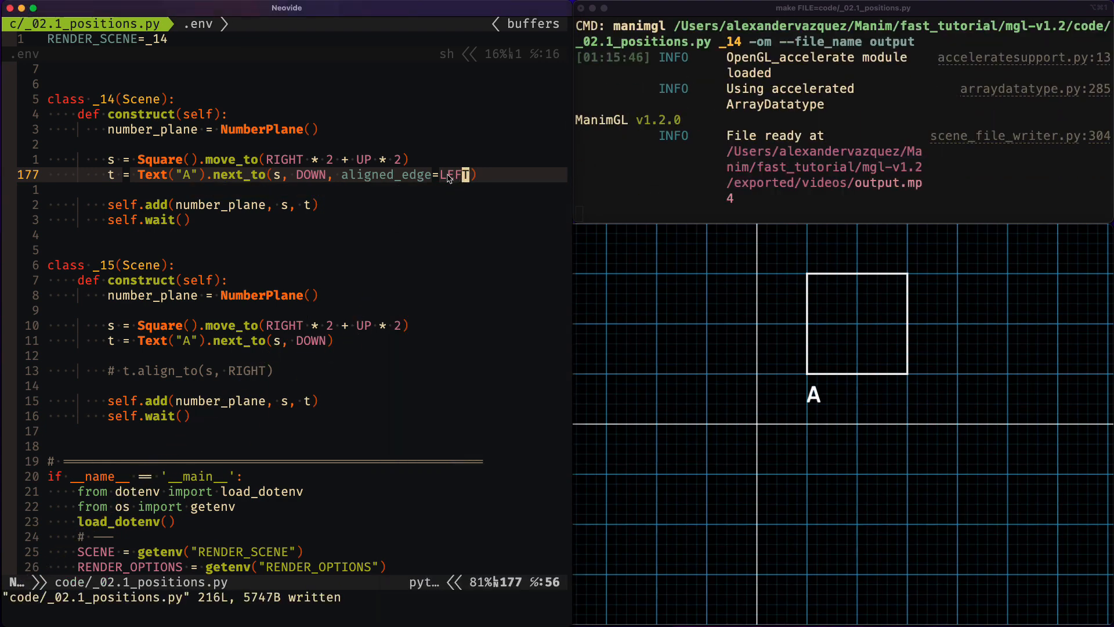
key(a)
key(BackSpace)
key(BackSpace)
key(BackSpace)
key(BackSpace)
text(RIGH)
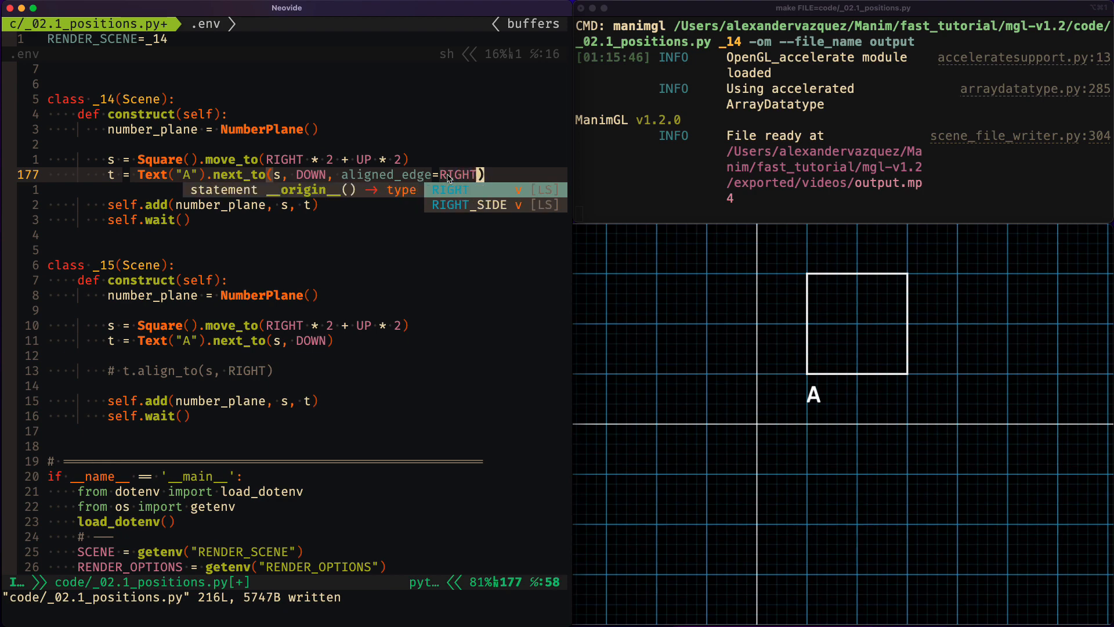
text(T)
key(Escape)
key(colon)
text(w)
key(Return)
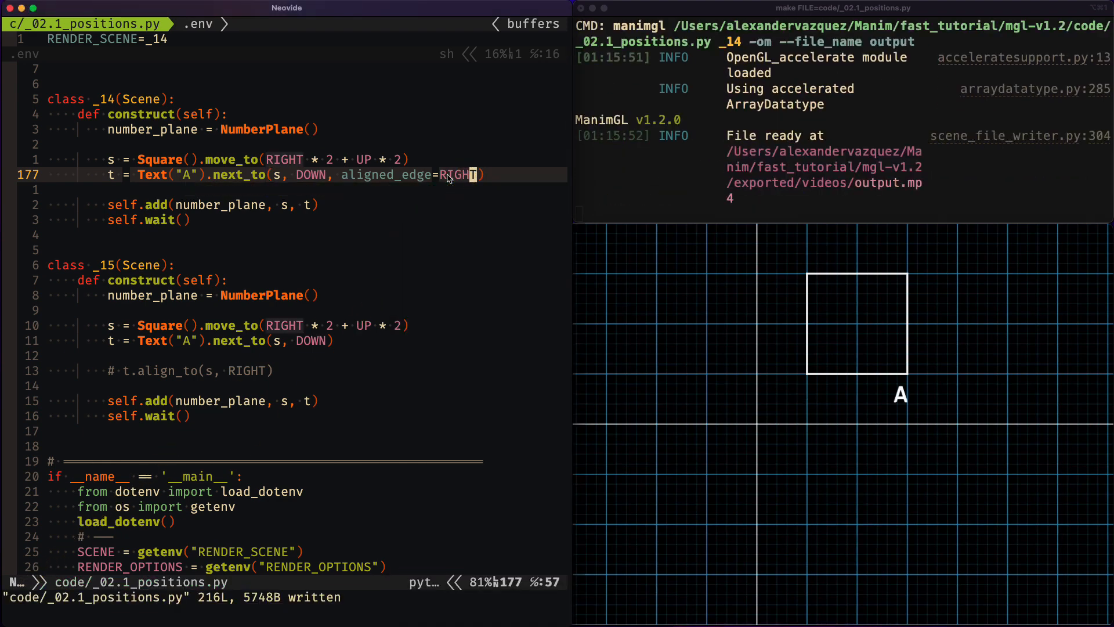
Change the next_to direction to LEFT with aligned_edge DOWN and save to re-render
click(320, 174)
key(i)
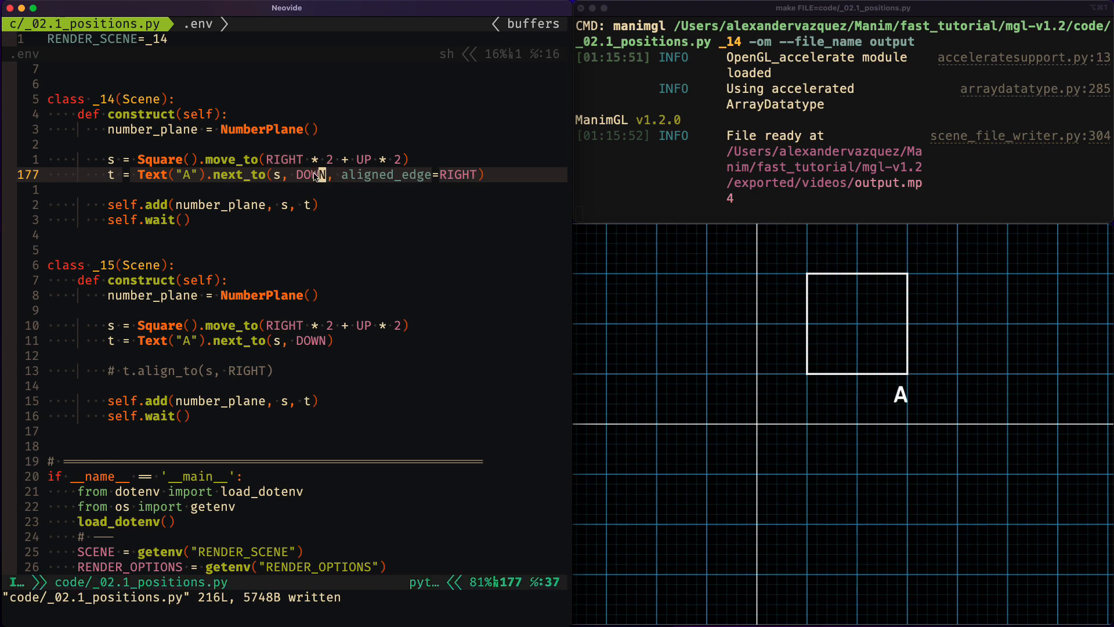
key(Escape)
text(ciw)
text(LEFT)
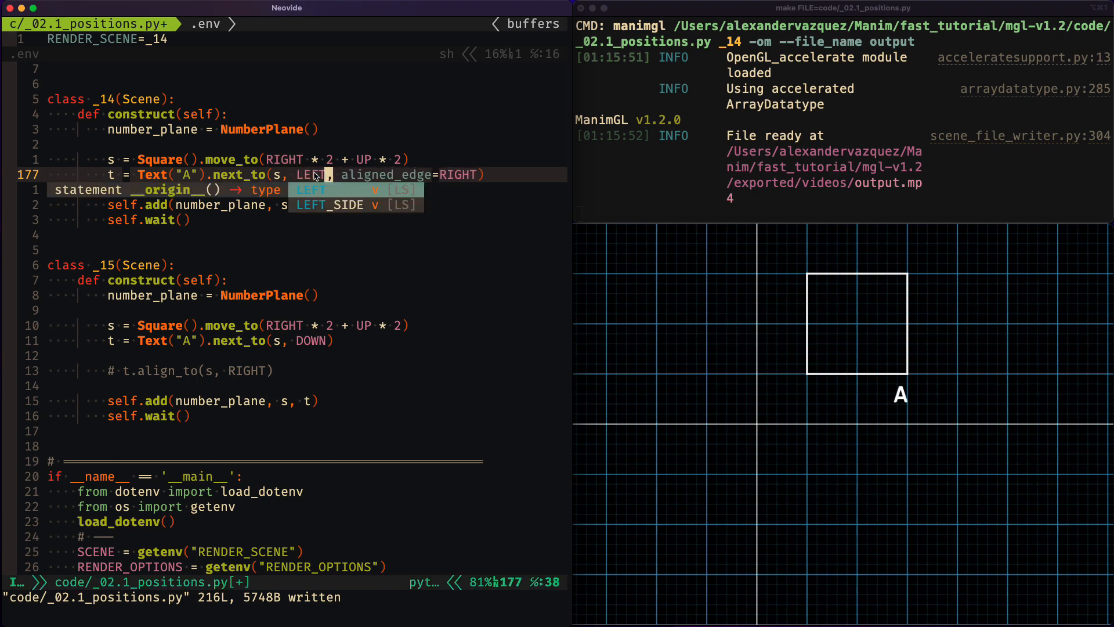
double_click(474, 179)
text(cDOWN)
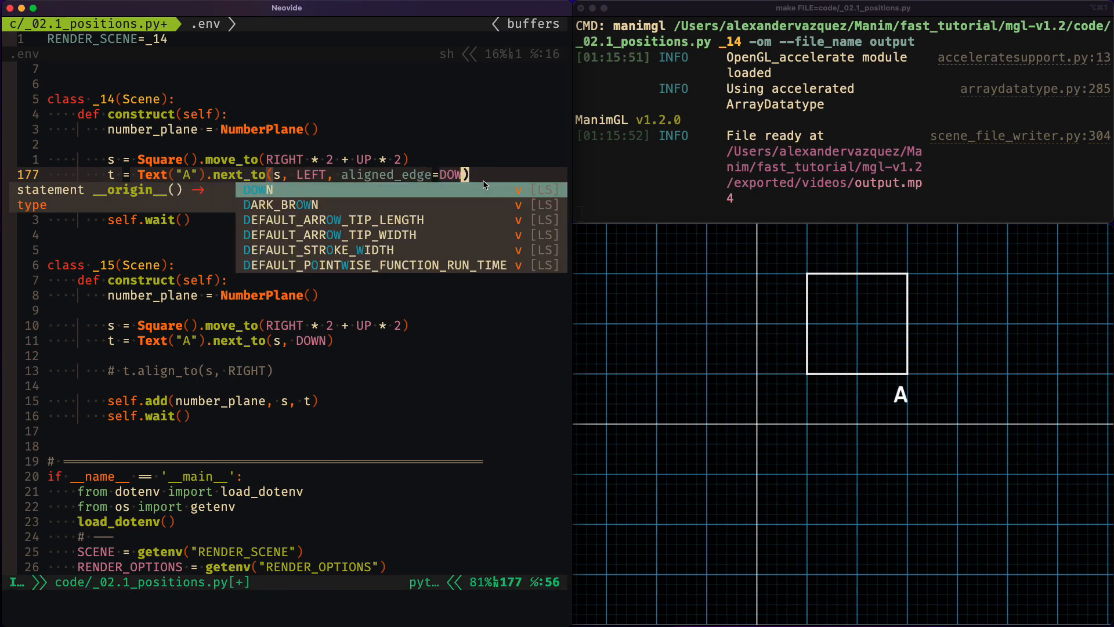
key(Escape)
text(:w)
key(Return)
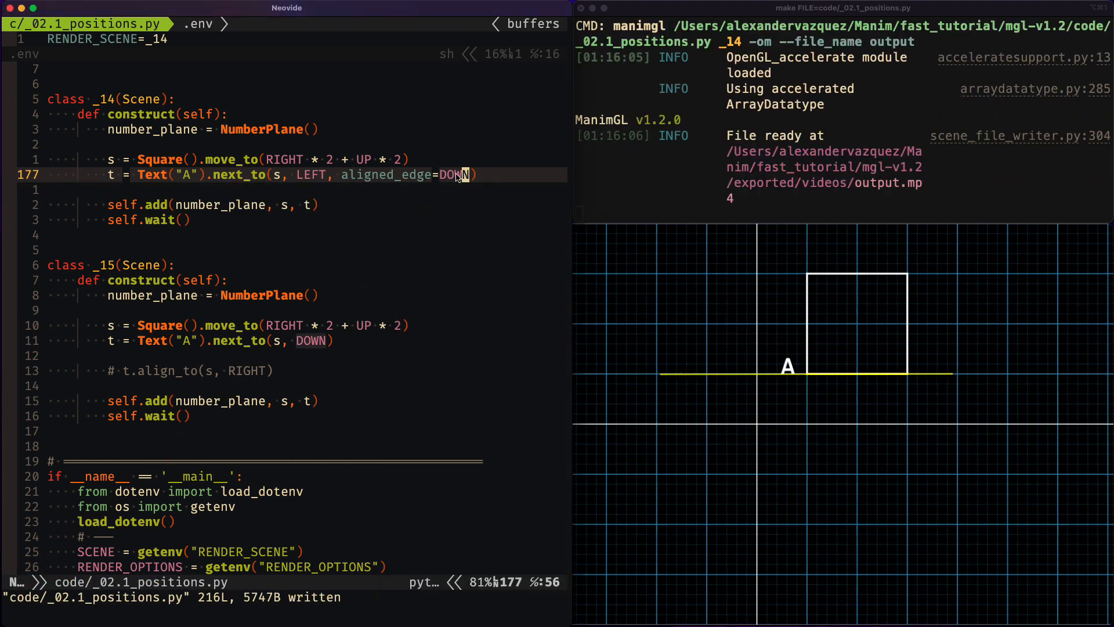
Set aligned_edge to ORIGIN, then to UR, saving after each to re-render
double_click(456, 176)
text(cORIGIN)
key(Escape)
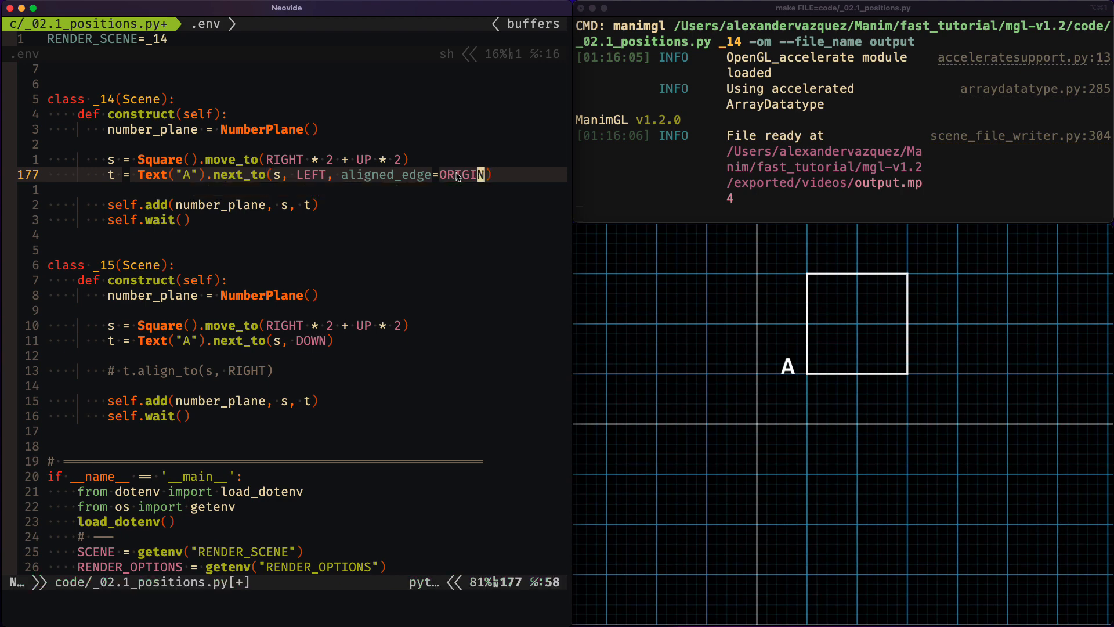
text(:w)
key(Return)
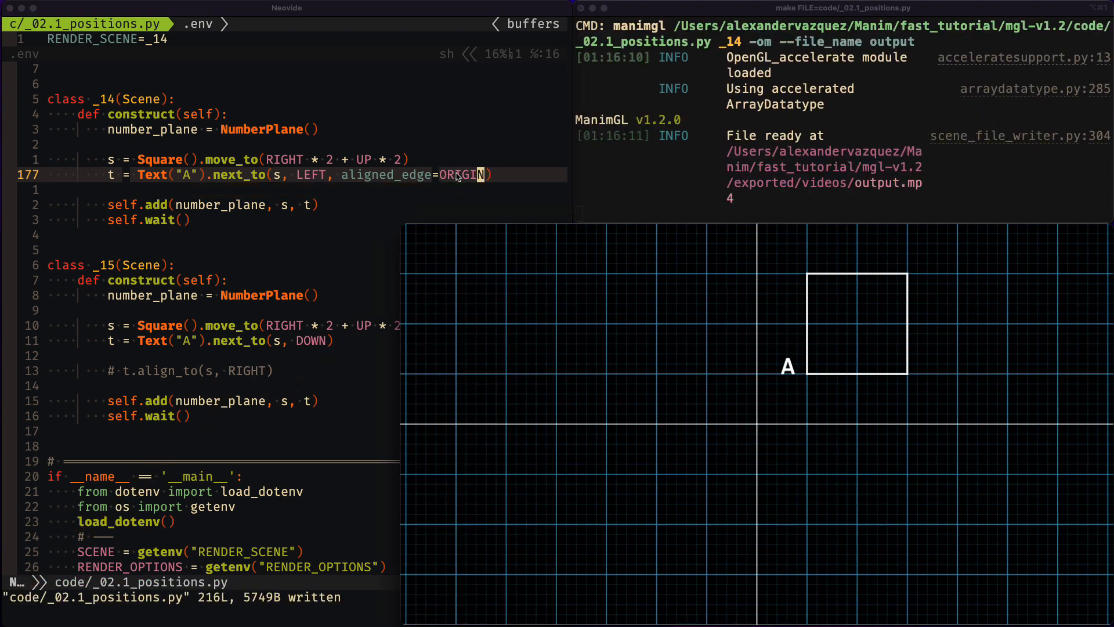
click(450, 176)
double_click(450, 176)
text(c)
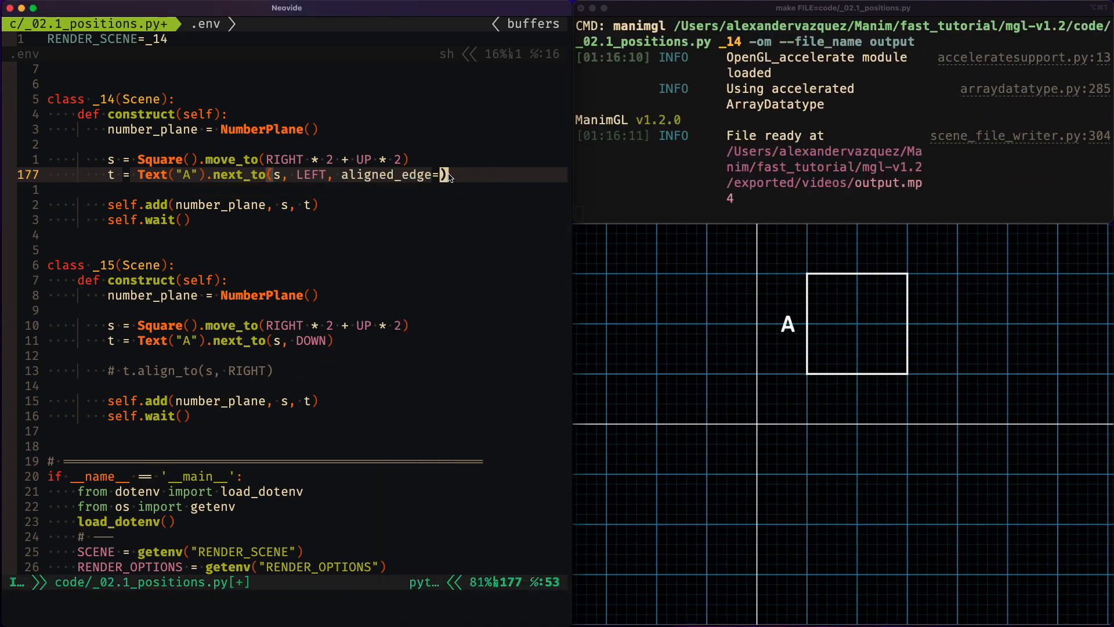
text(UR)
key(Escape)
text(:)
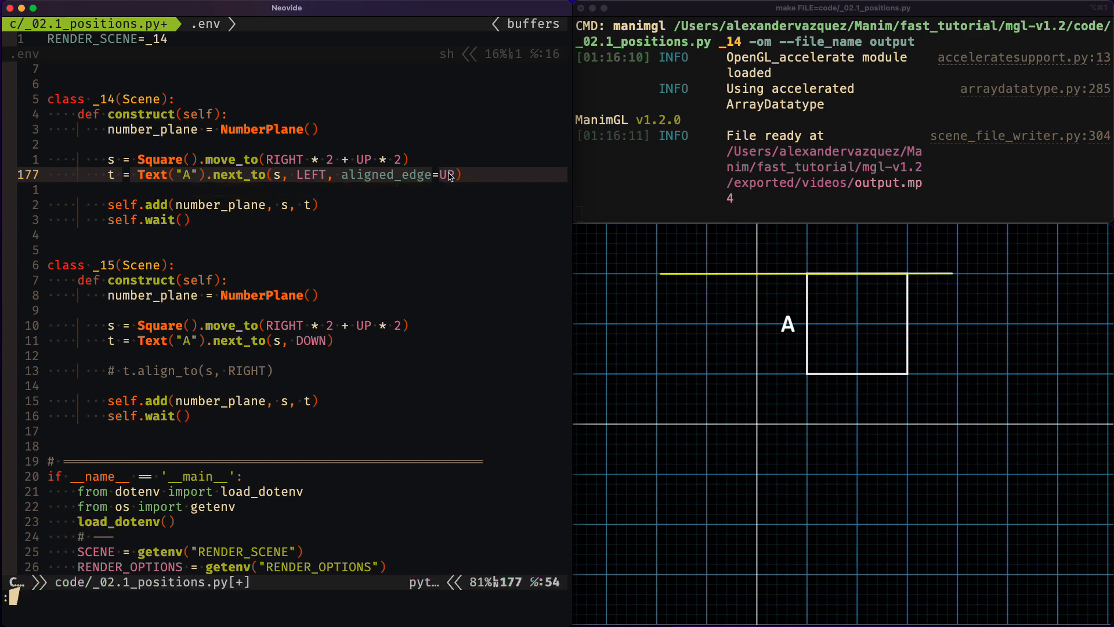
text(w)
key(Return)
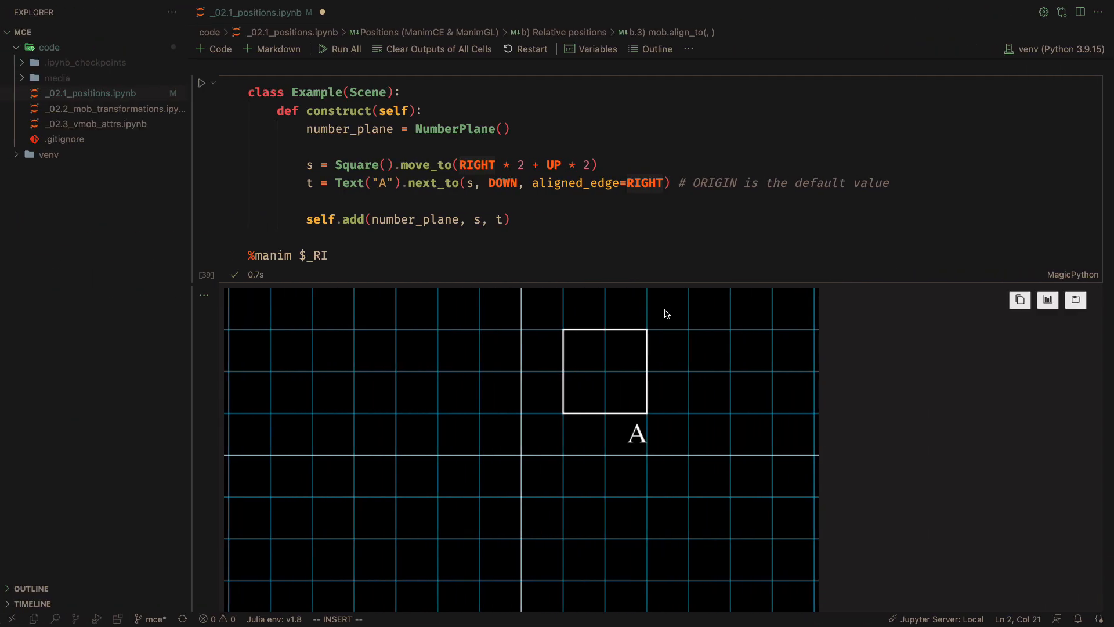
scroll(665, 314, down, 1)
scroll(665, 314, down, 6)
scroll(665, 314, down, 2)
scroll(665, 314, down, 2)
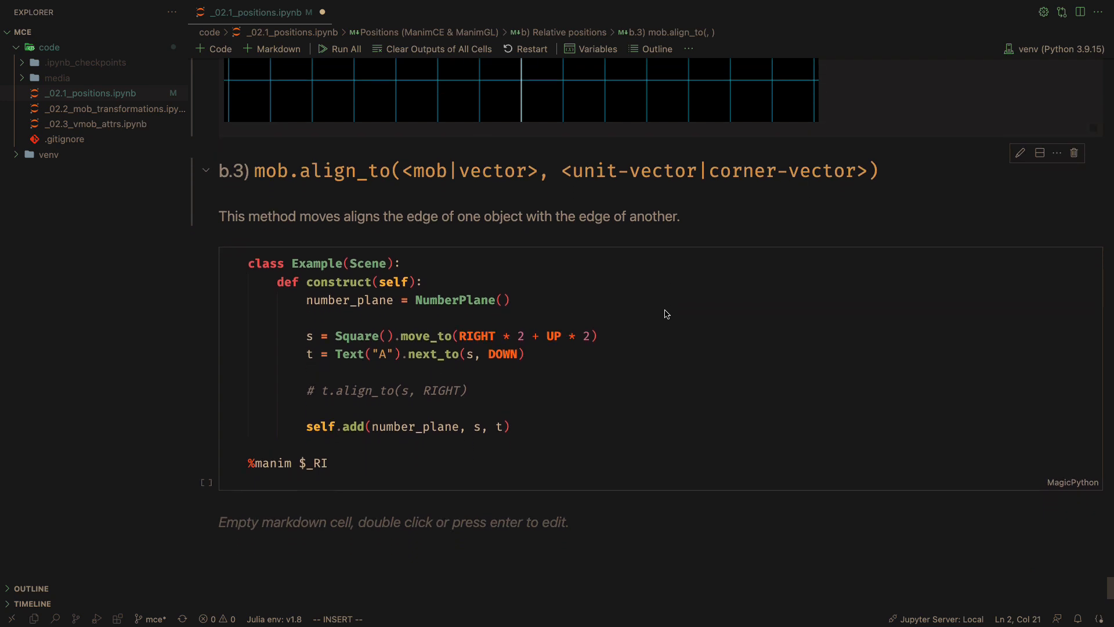
scroll(665, 314, down, 1)
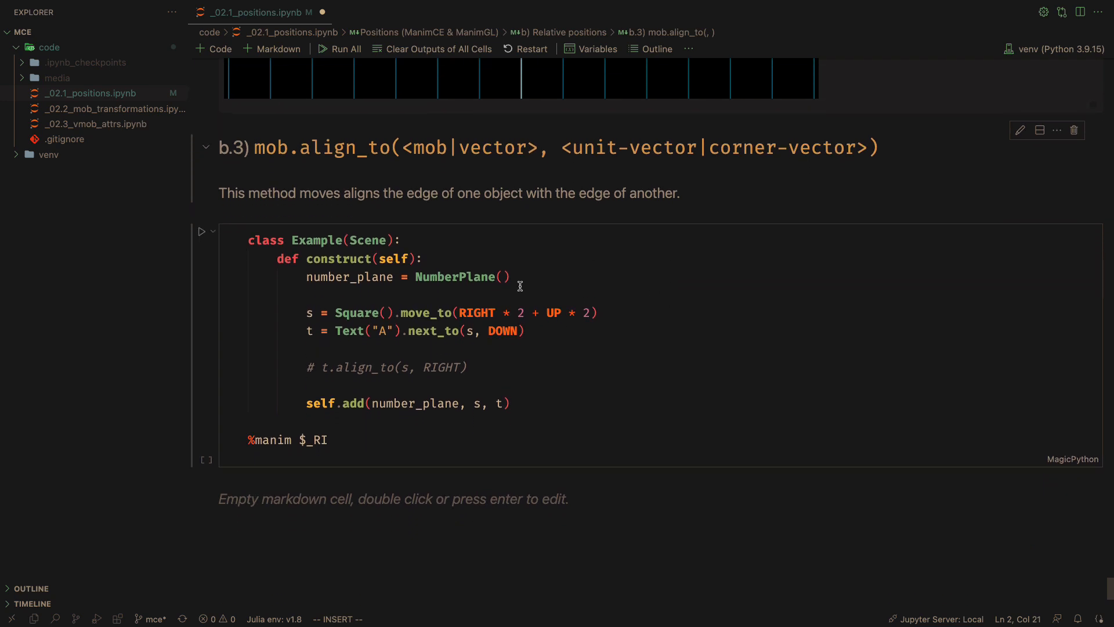
Render the align_to cell, uncomment t.align_to(s, RIGHT), then change RIGHT to LEFT, re-rendering each
click(484, 288)
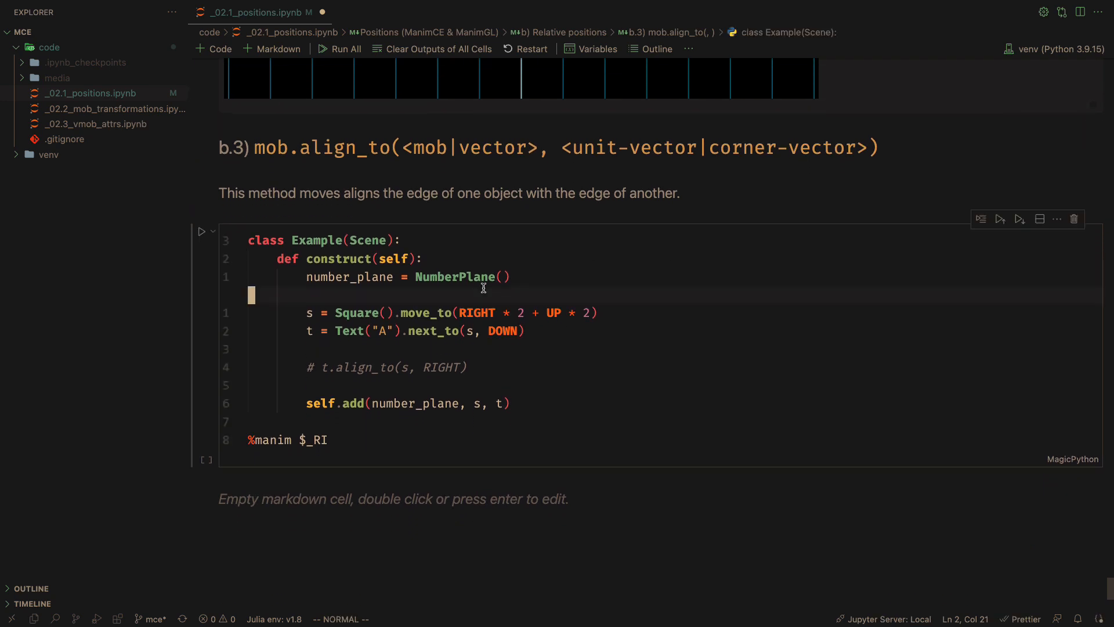
key(shift+Return)
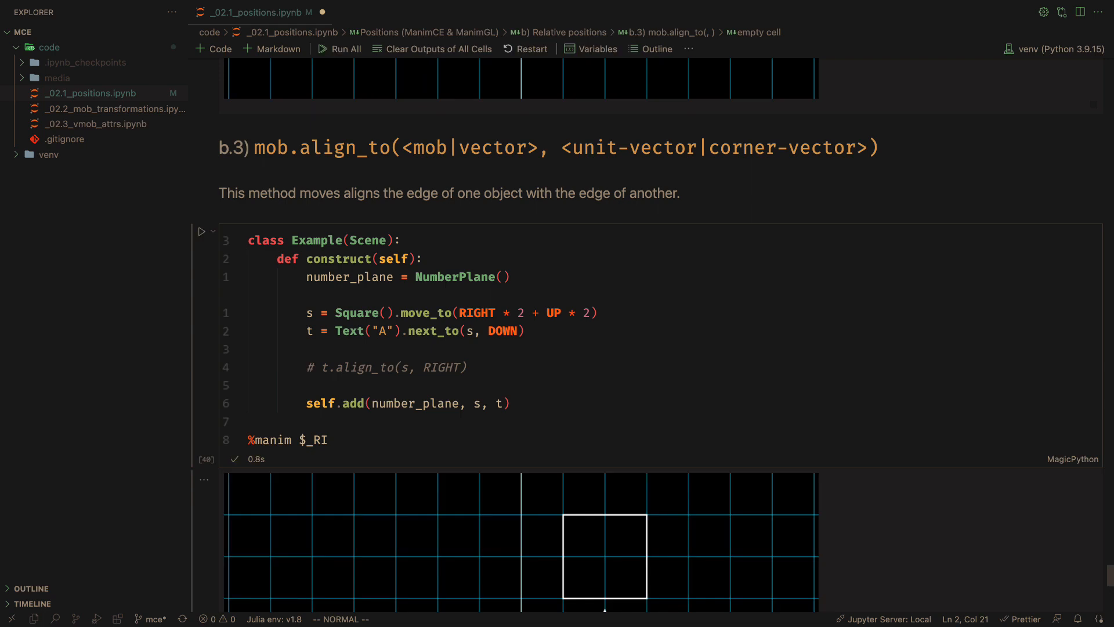
scroll(434, 125, down, 2)
scroll(433, 126, down, 2)
scroll(434, 126, down, 2)
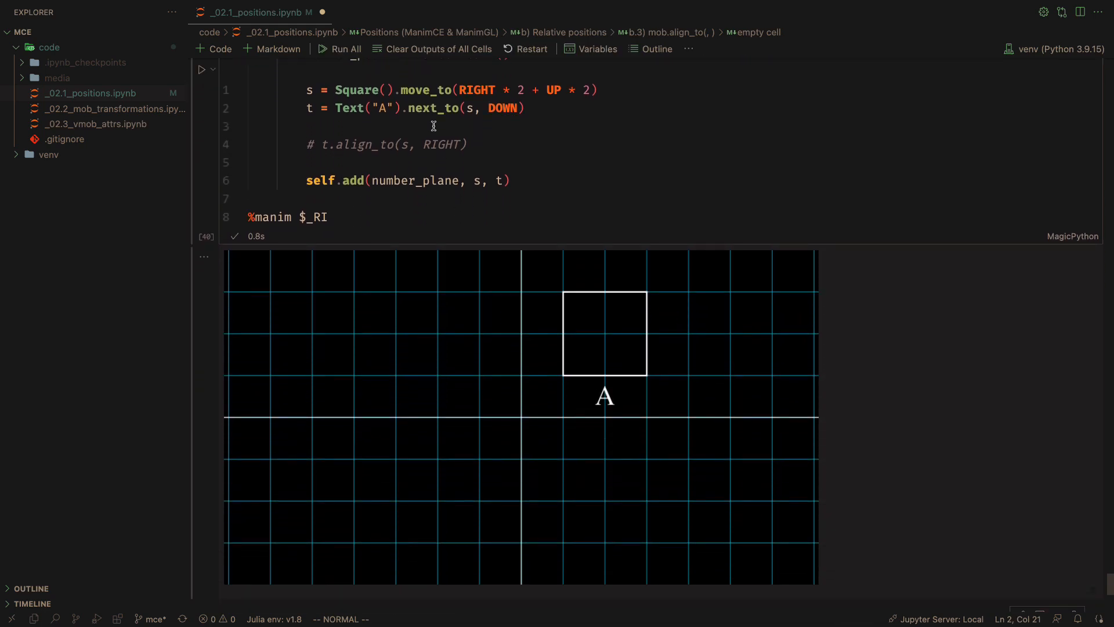
click(444, 146)
key(super+slash)
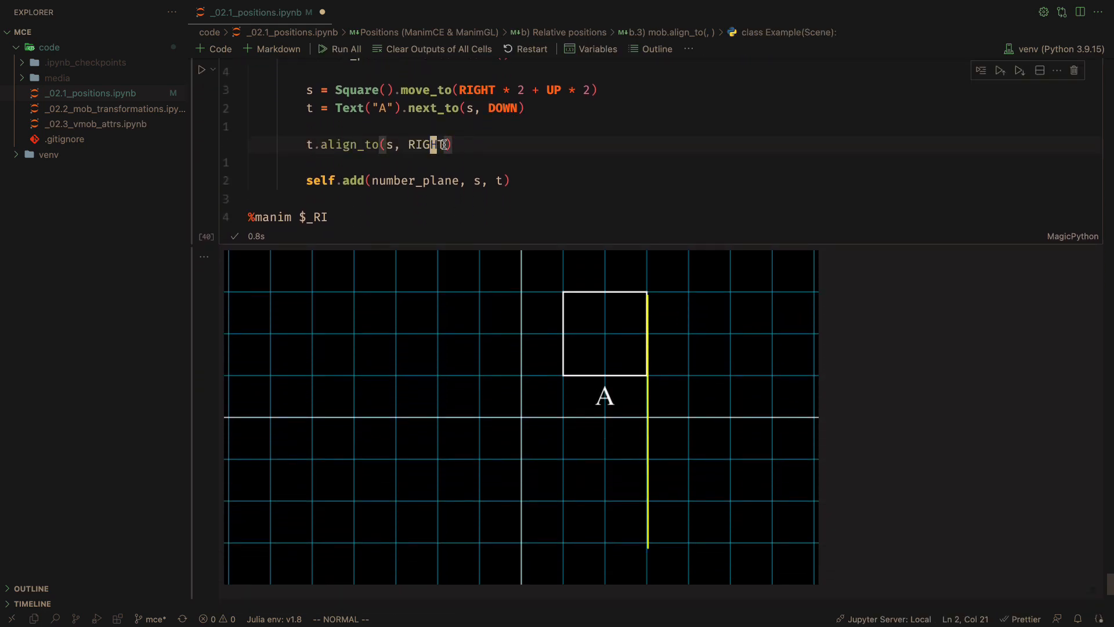
key(shift+Return)
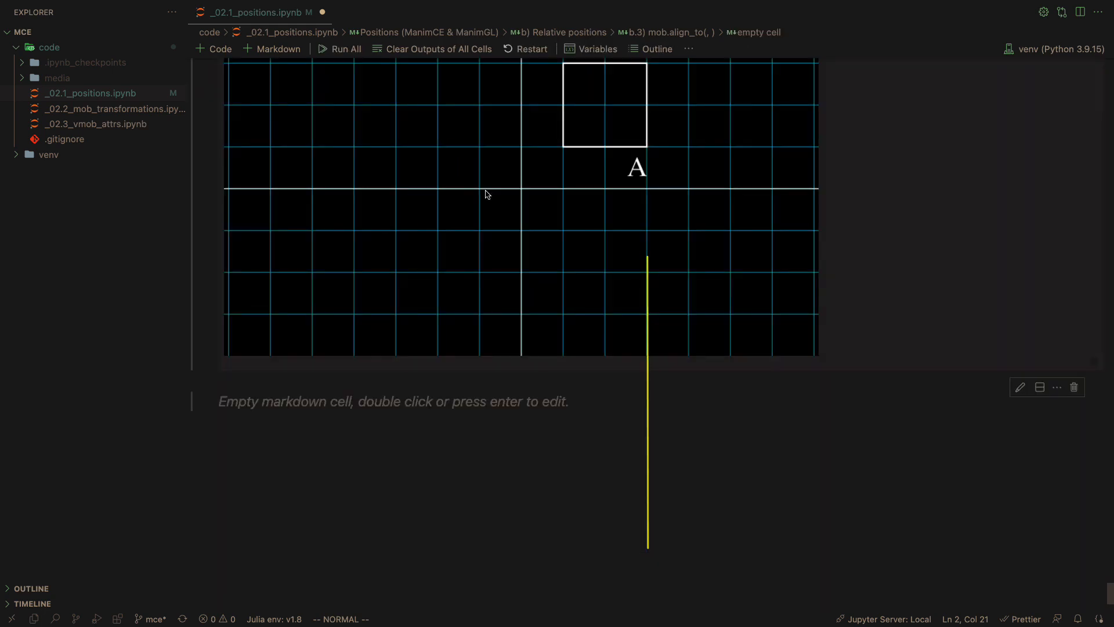
scroll(486, 194, up, 2)
scroll(485, 194, up, 1)
click(433, 105)
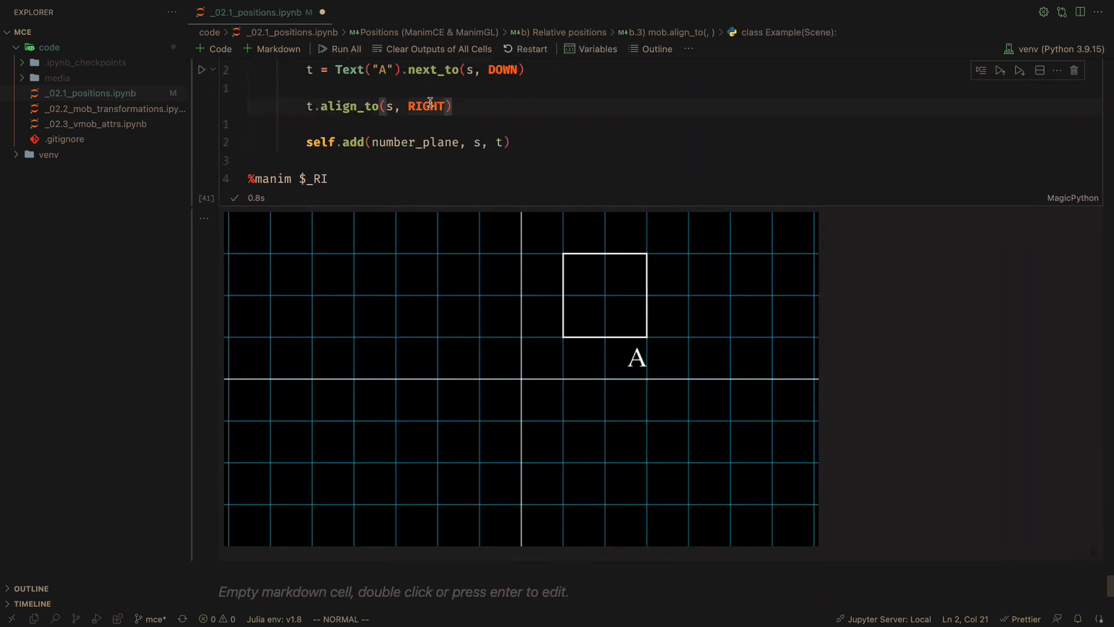
text(ciw)
text(LEFT)
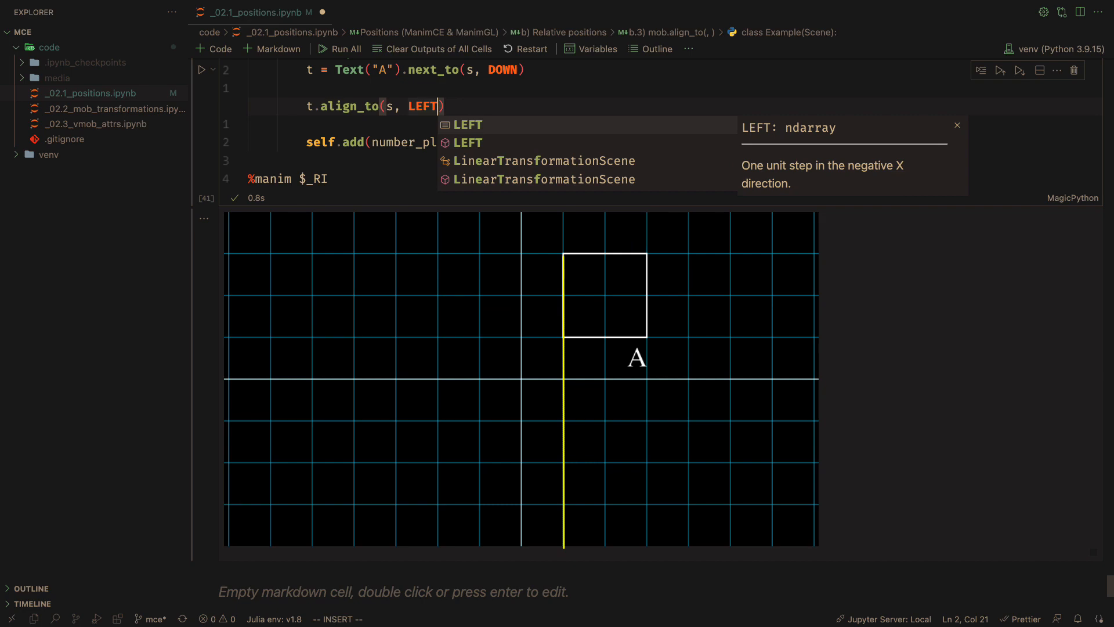
key(shift+Return)
scroll(487, 150, up, 2)
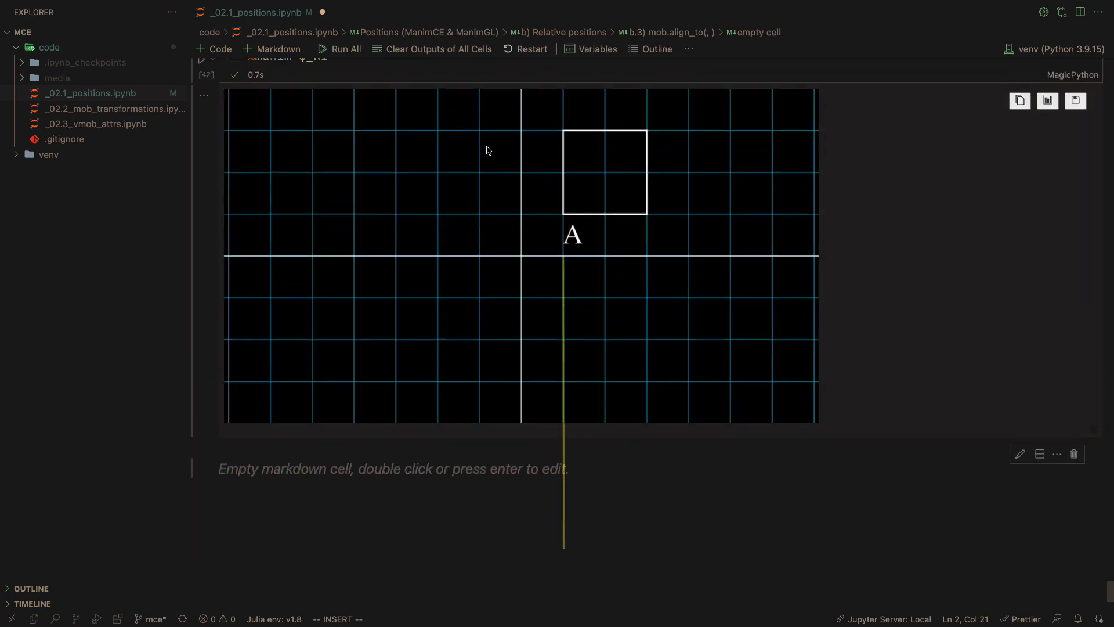
scroll(486, 150, up, 3)
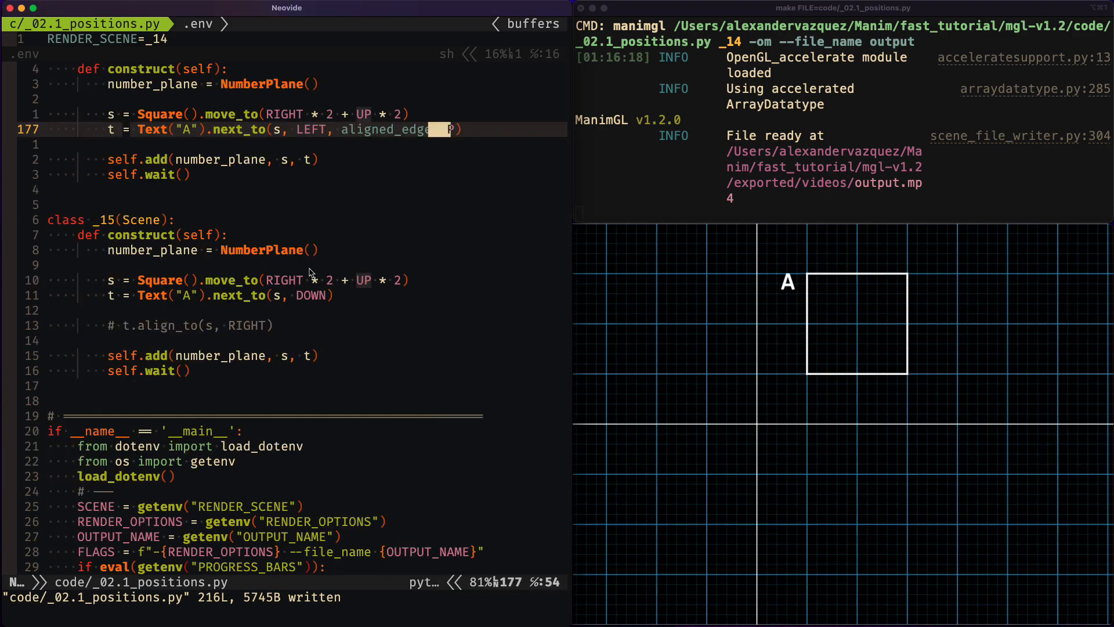
scroll(310, 272, down, 2)
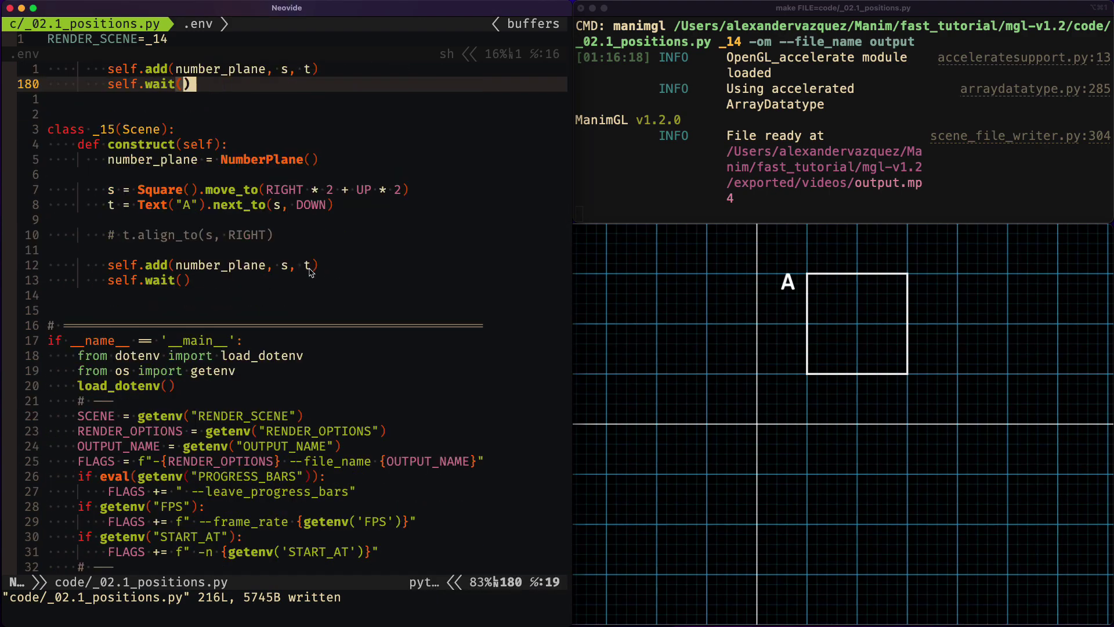
Set RENDER_SCENE to _15, then change its next_to direction from DOWN to LEFT and save
click(195, 44)
text(5:w)
key(Return)
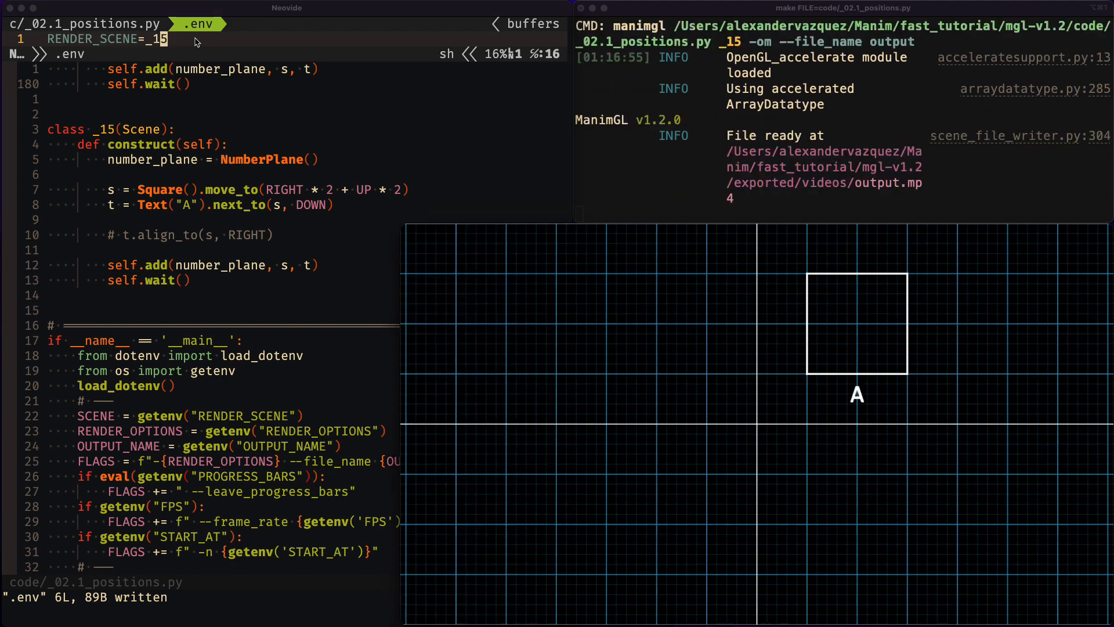
click(299, 209)
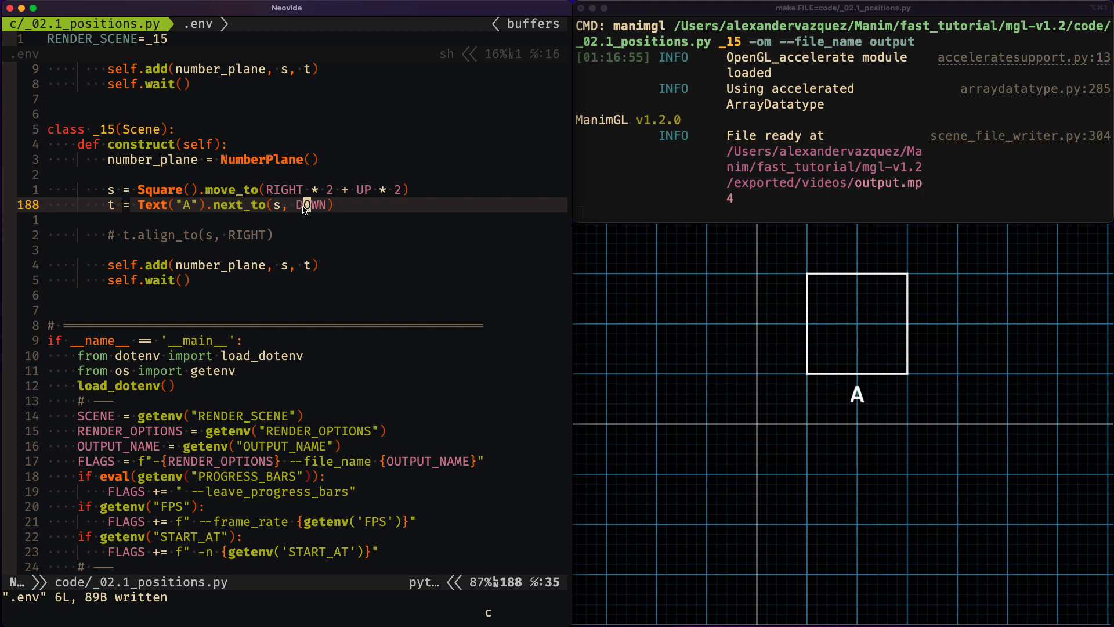
text(iwLEFT)
key(Escape)
text(:w)
key(Return)
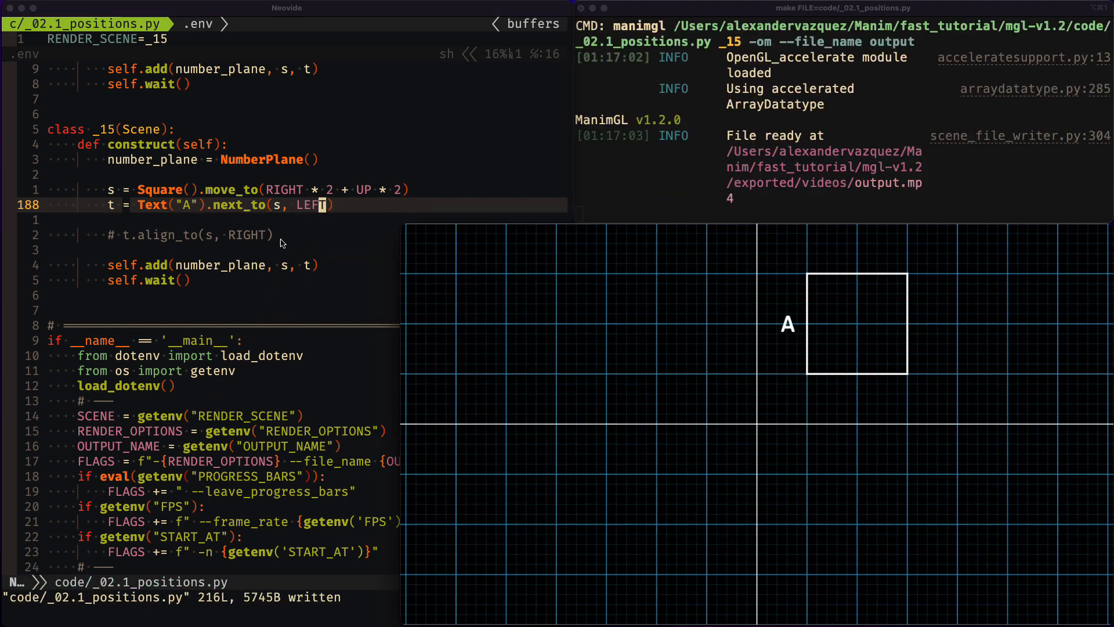
Uncomment t.align_to and set its direction to DOWN, then UP, saving after each to re-render
click(263, 248)
key(g)
key(c)
key(c)
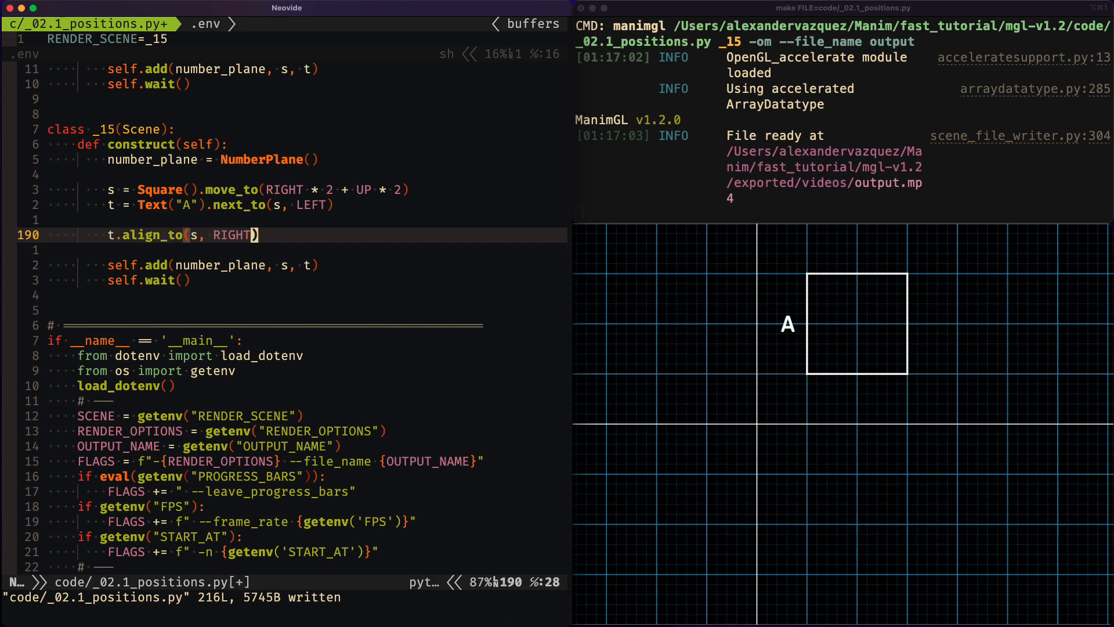
text(bciwDOWN)
key(Escape)
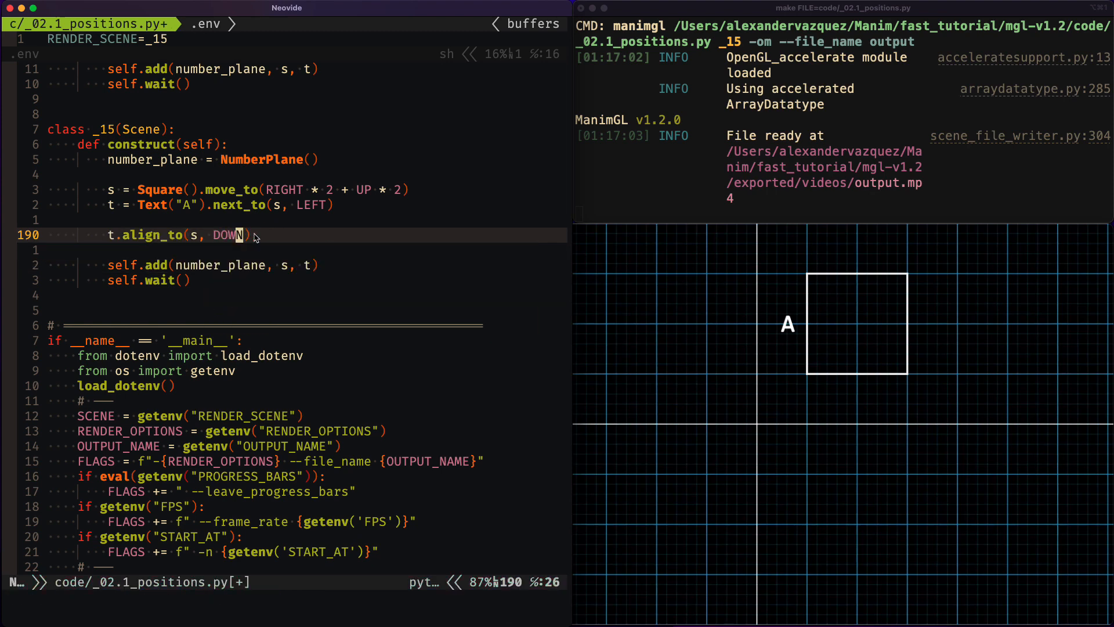
text(:w)
key(Return)
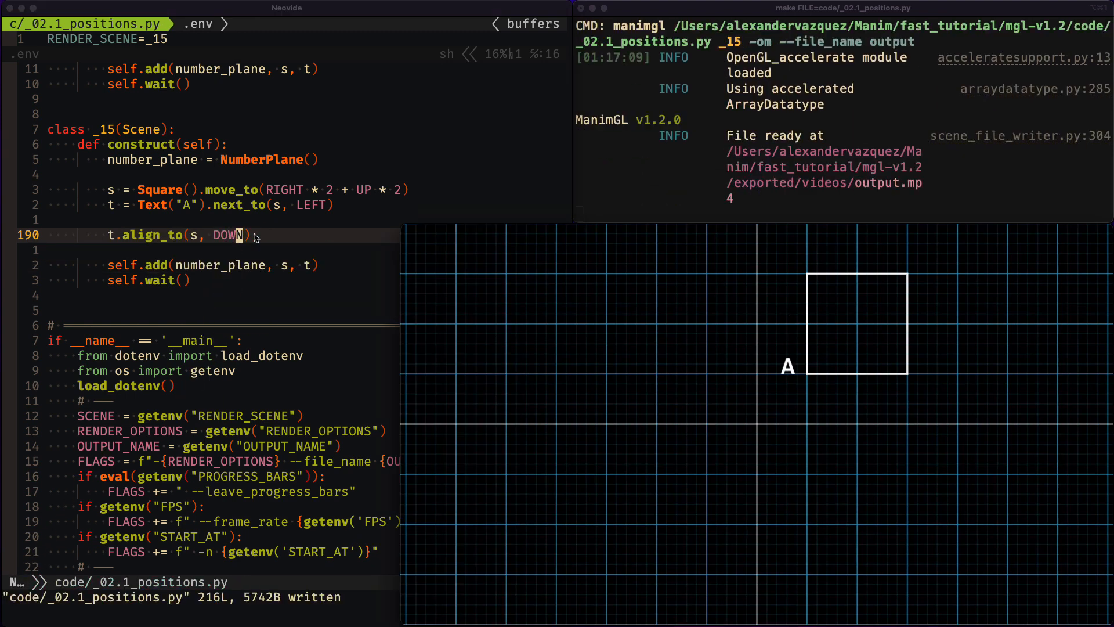
click(256, 238)
text(c)
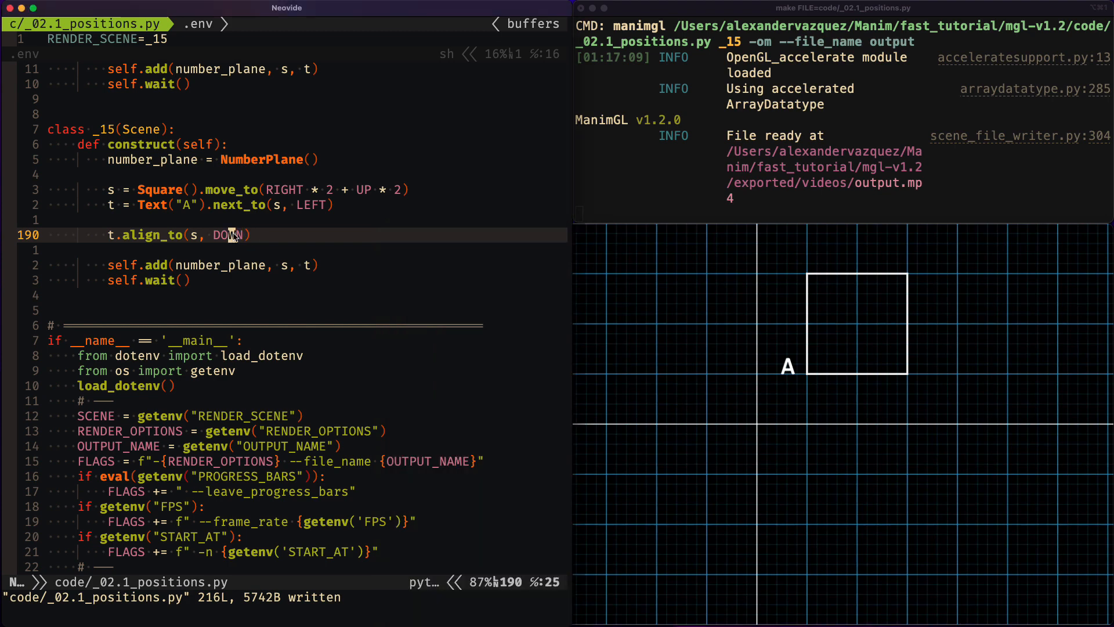
text(iwUP)
key(Escape)
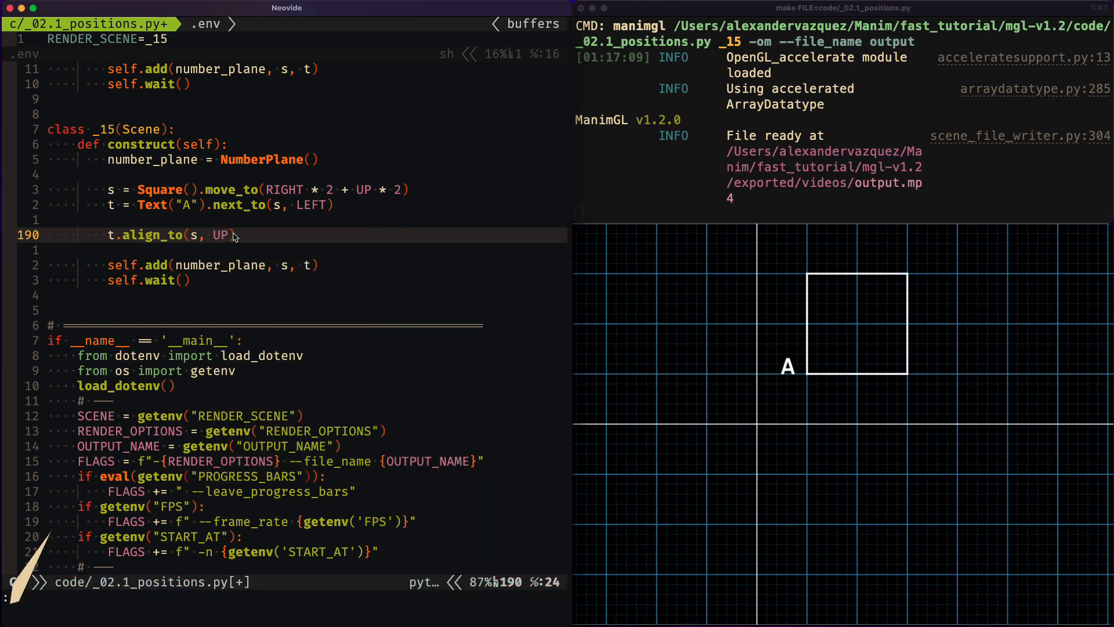
text(:w)
key(Return)
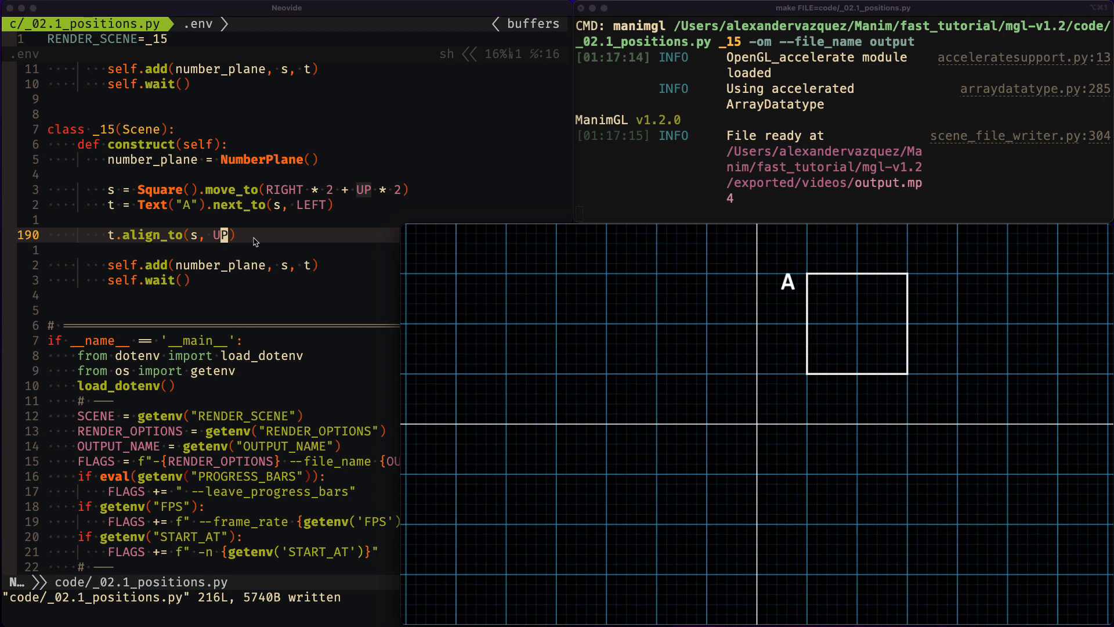